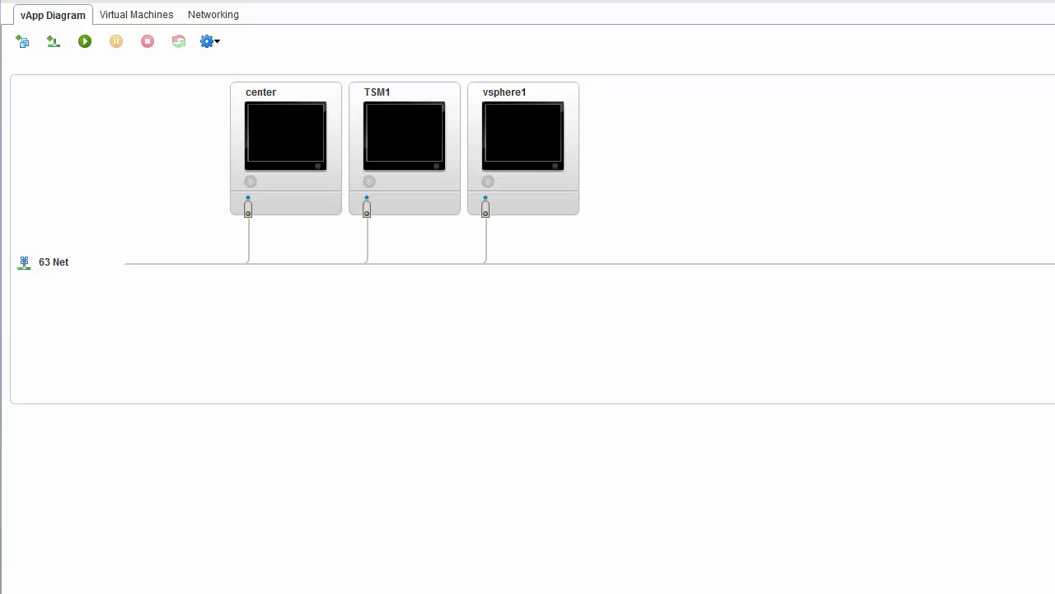
Open the VMRC console of the center VM from the vApp Diagram.
click(285, 131)
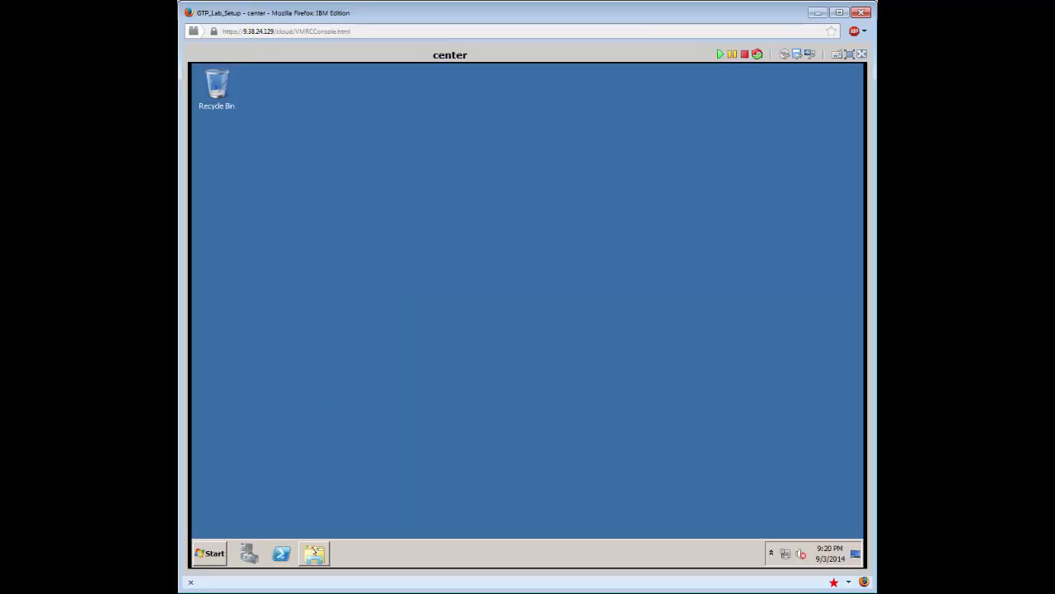
Run autorun from C:\Classroom_Setup\vCenter_51 as administrator via Windows Explorer.
click(315, 553)
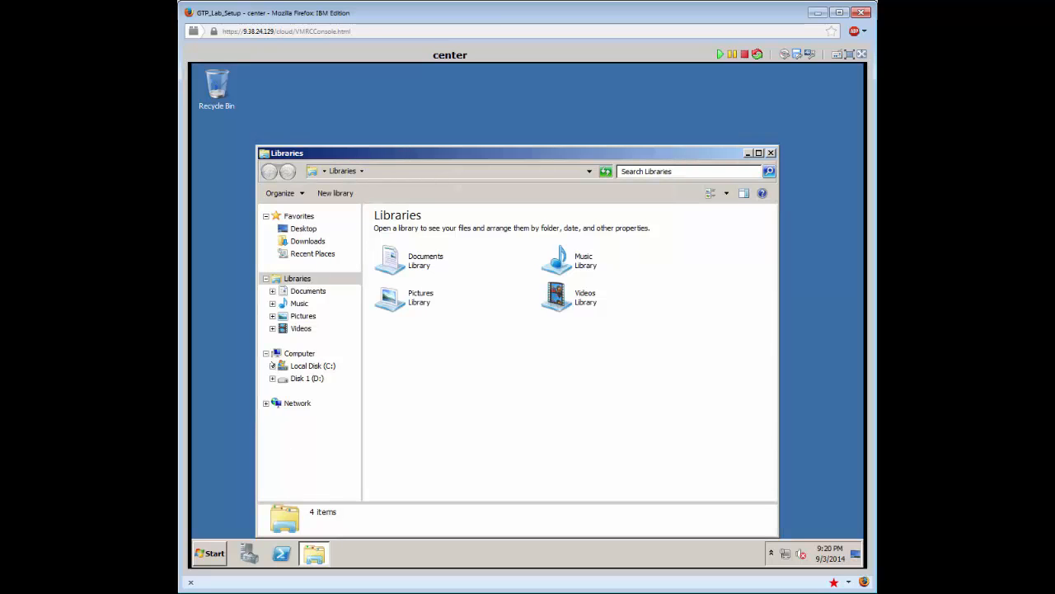
click(272, 365)
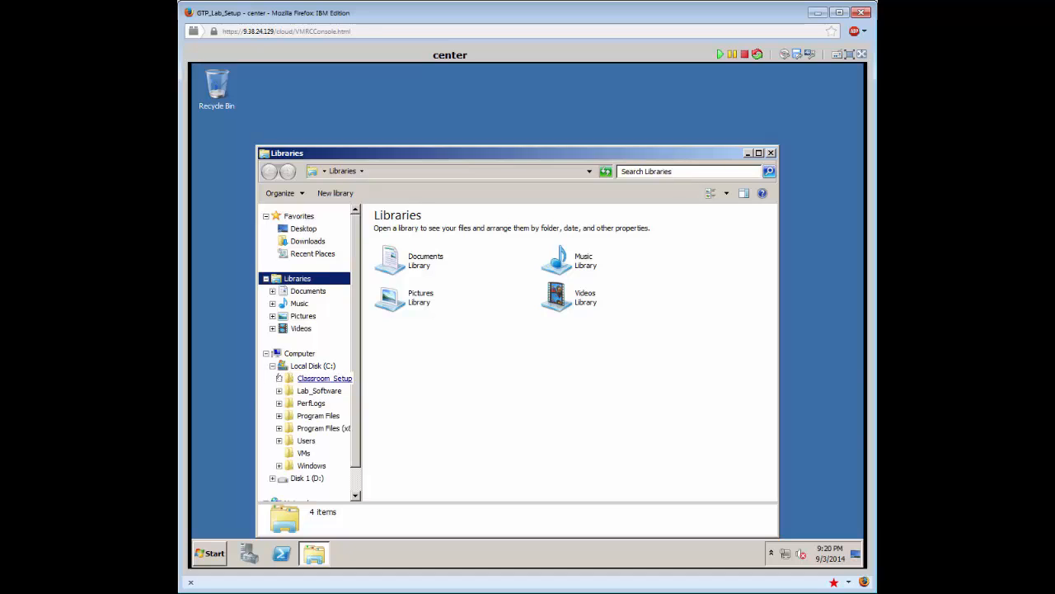
click(278, 377)
click(305, 390)
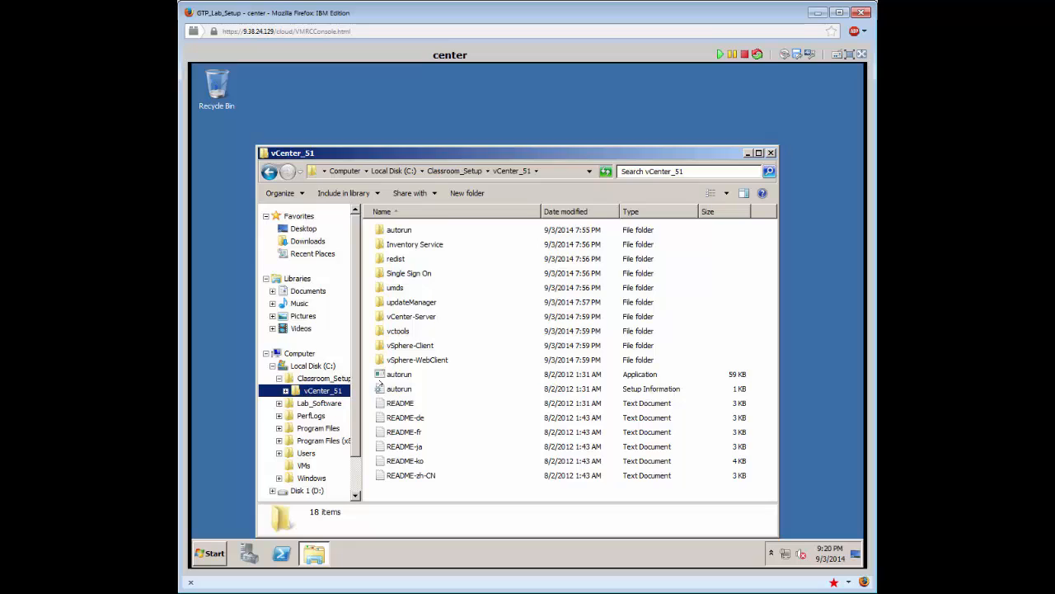
right_click(385, 374)
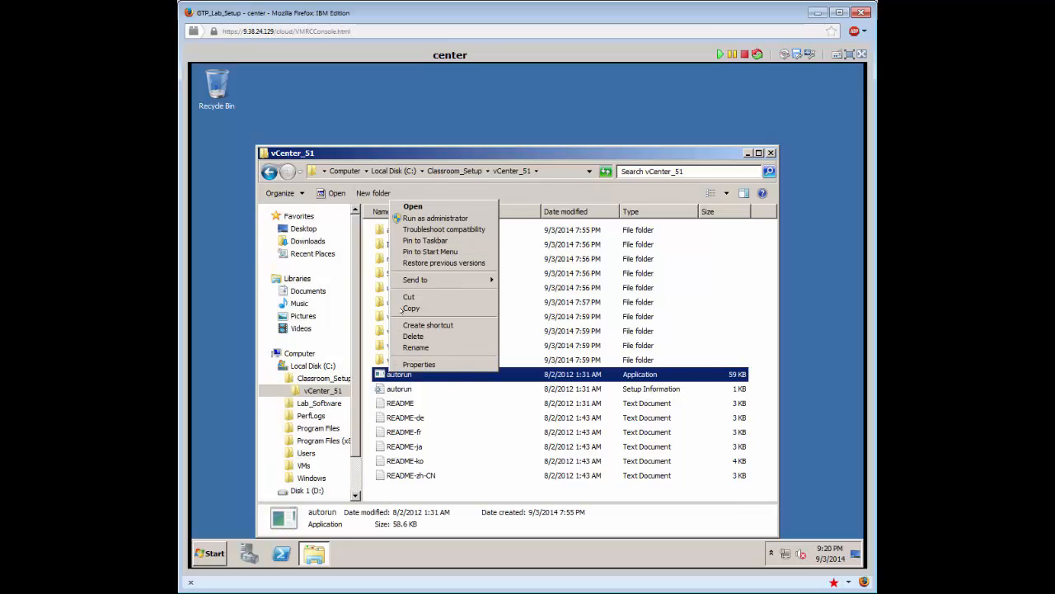
click(417, 217)
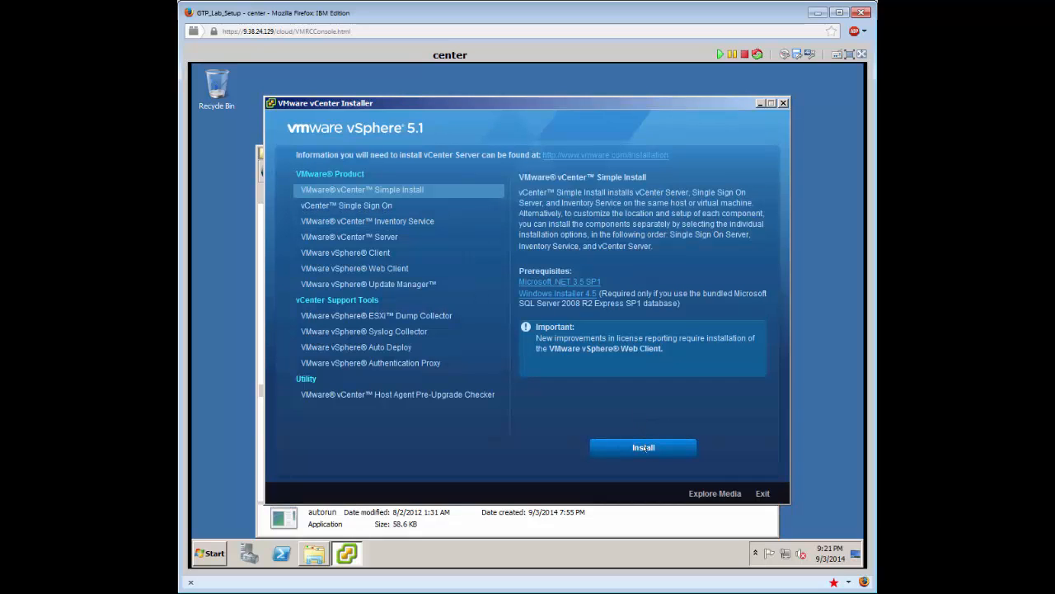
Start vCenter Simple Install, dismiss the Active Directory warning, and pass the welcome page.
click(644, 447)
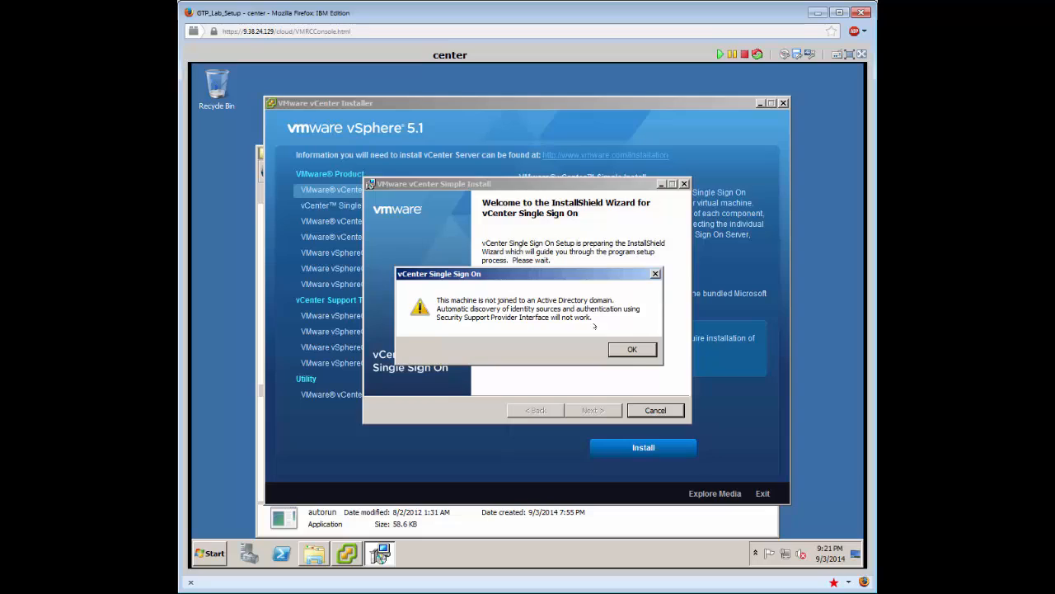
click(619, 348)
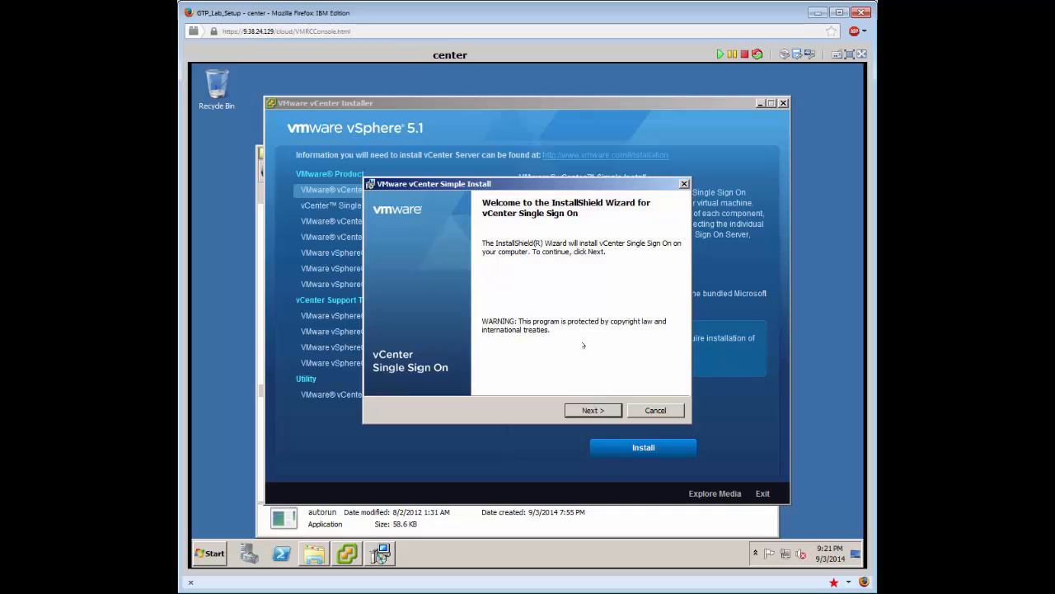
click(577, 408)
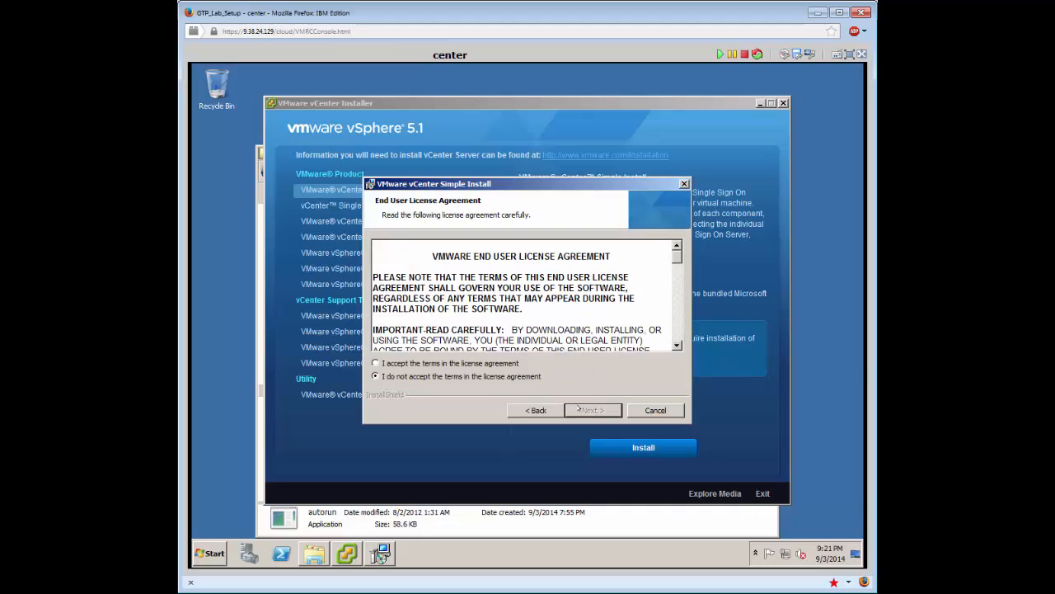
Accept the license and enter and confirm the Single Sign On administrator password.
click(480, 362)
click(593, 410)
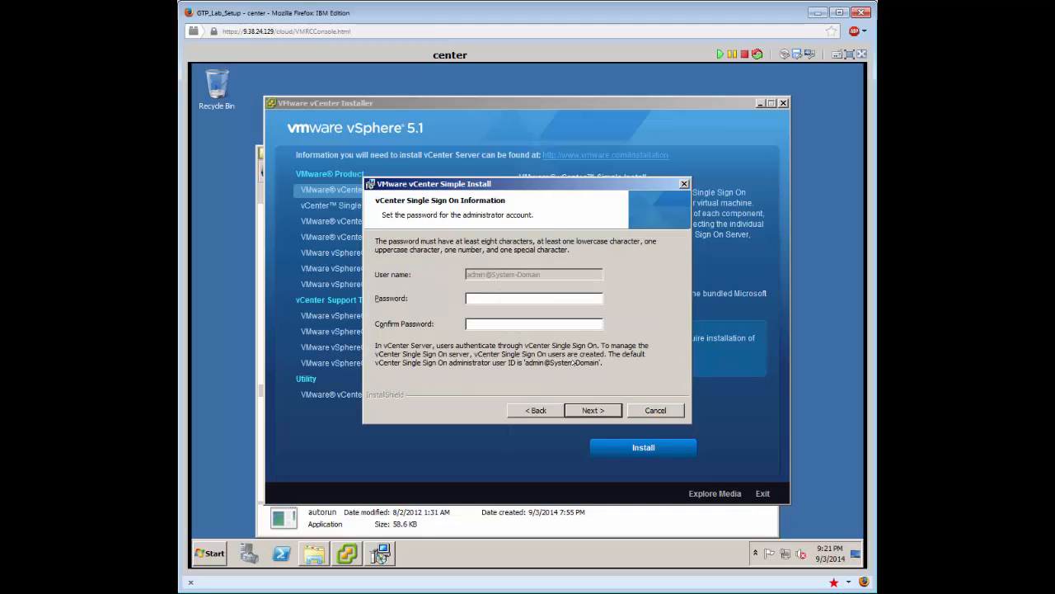
text(VMware1!)
key(Tab)
text(VMware1!!)
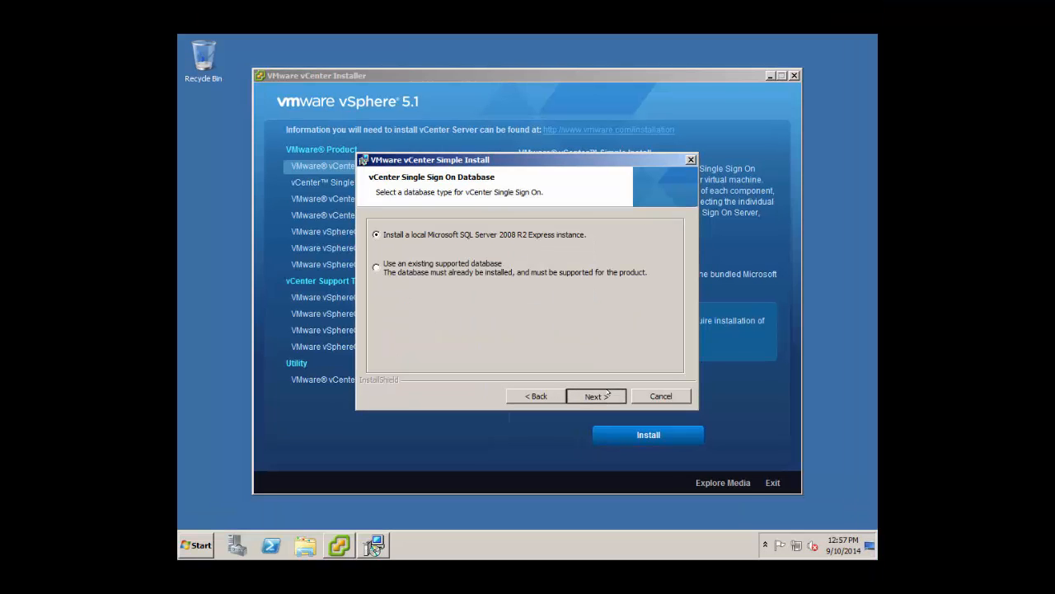
Keep local SQL Server Express and fill in the DBA and database user passwords.
click(608, 395)
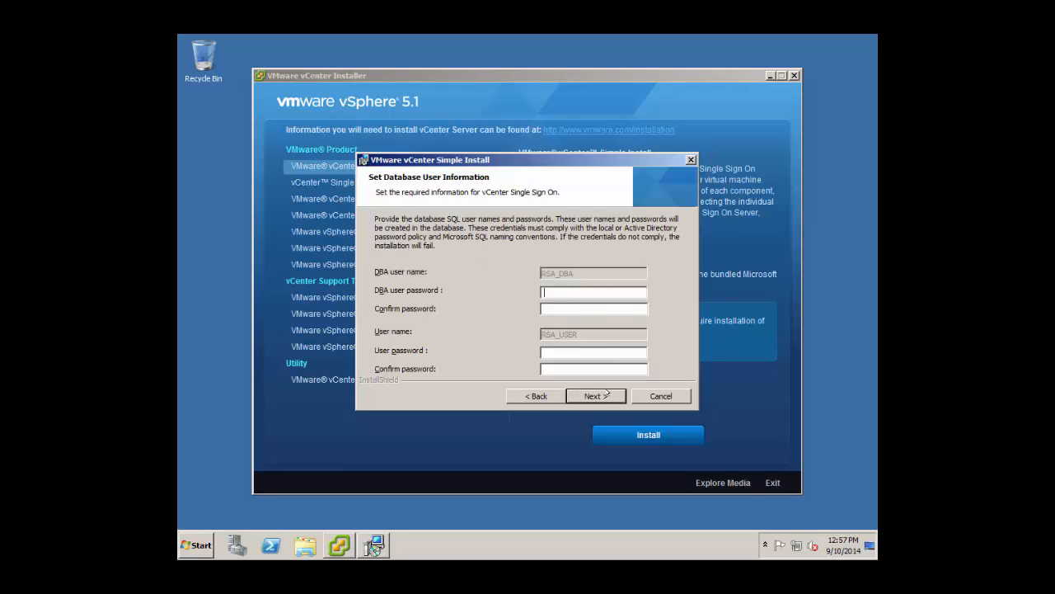
text(VMware1!)
key(Tab)
text(VMware1!)
key(Tab)
text(VMware1!VMware1!)
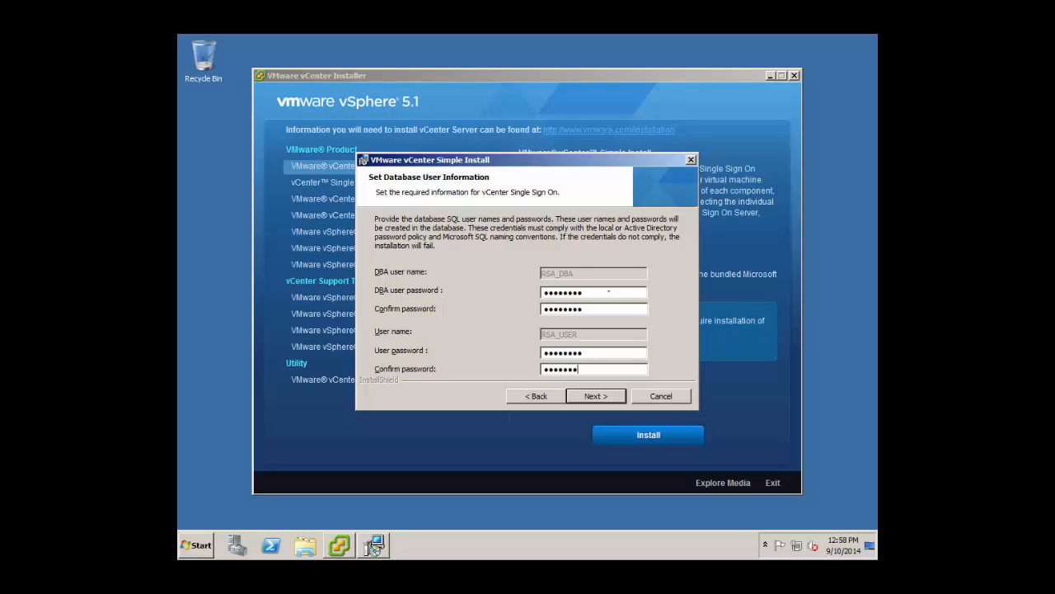
click(593, 398)
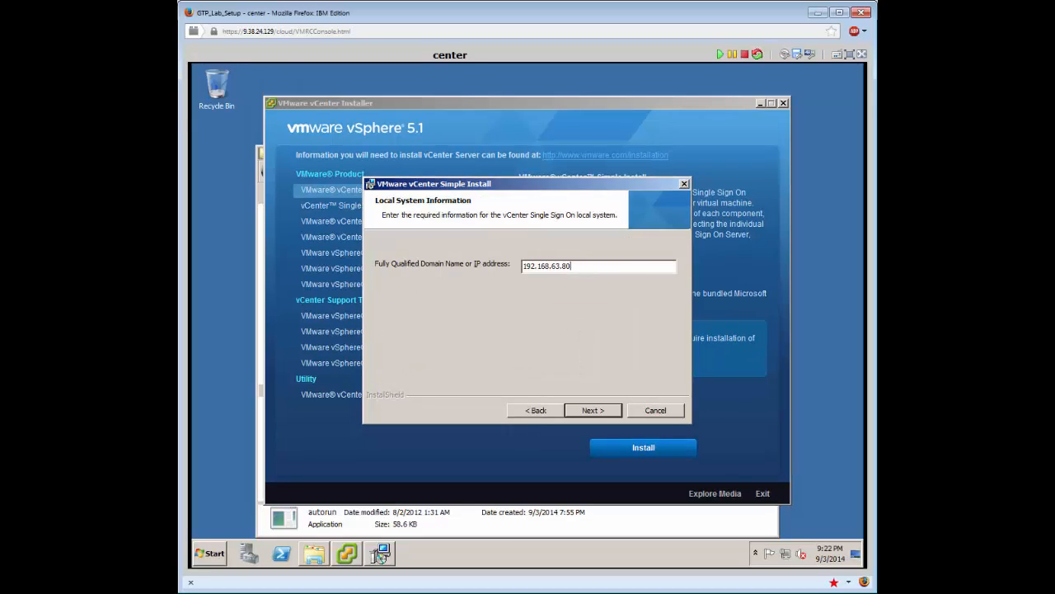
Keep system name 192.168.63.80, default folder and port 7444, then install Single Sign On.
click(593, 410)
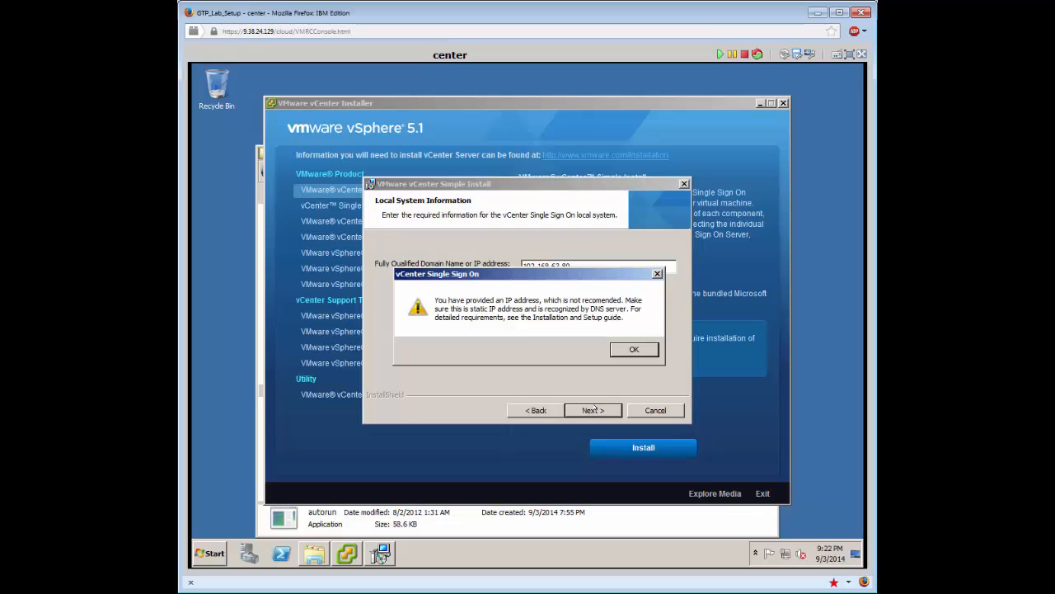
click(619, 353)
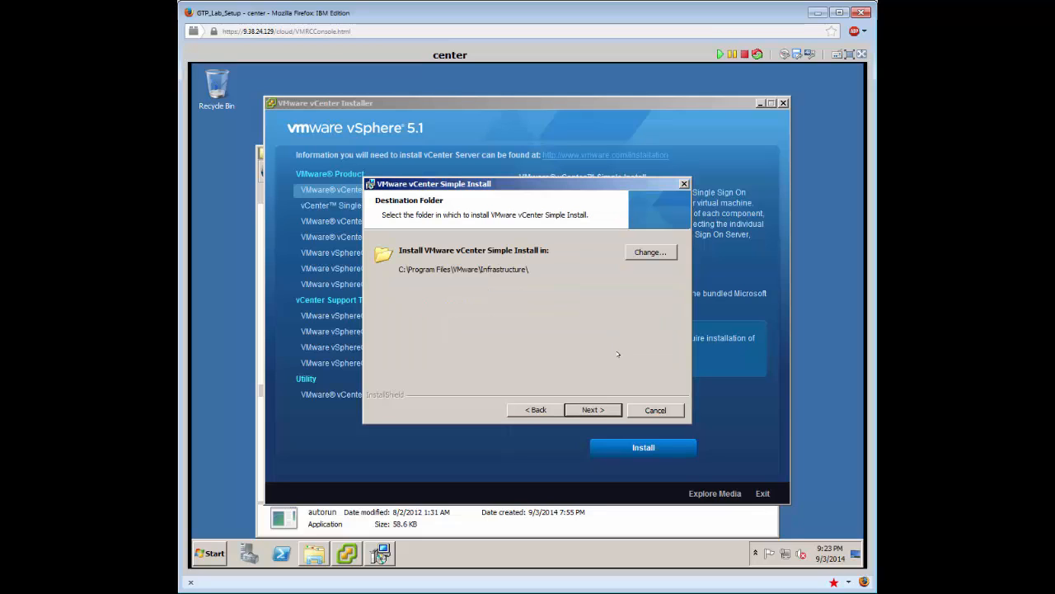
click(593, 410)
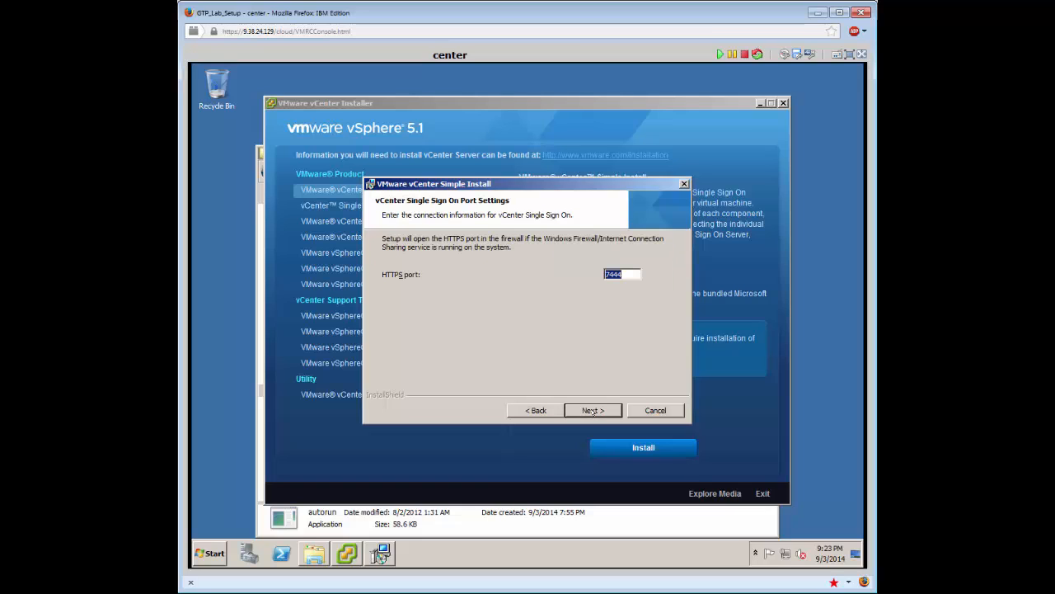
click(593, 410)
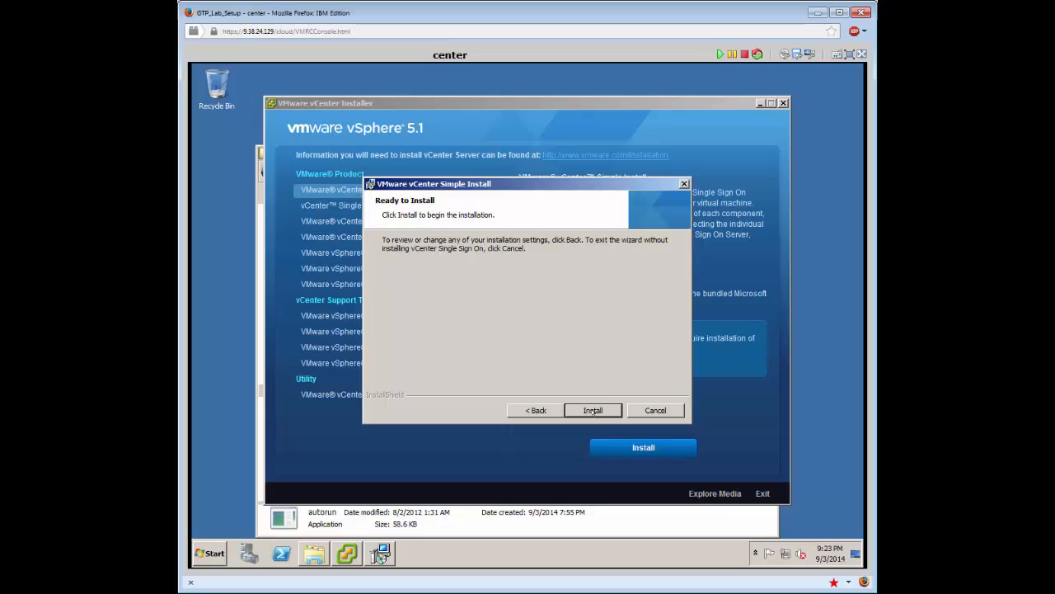
click(594, 411)
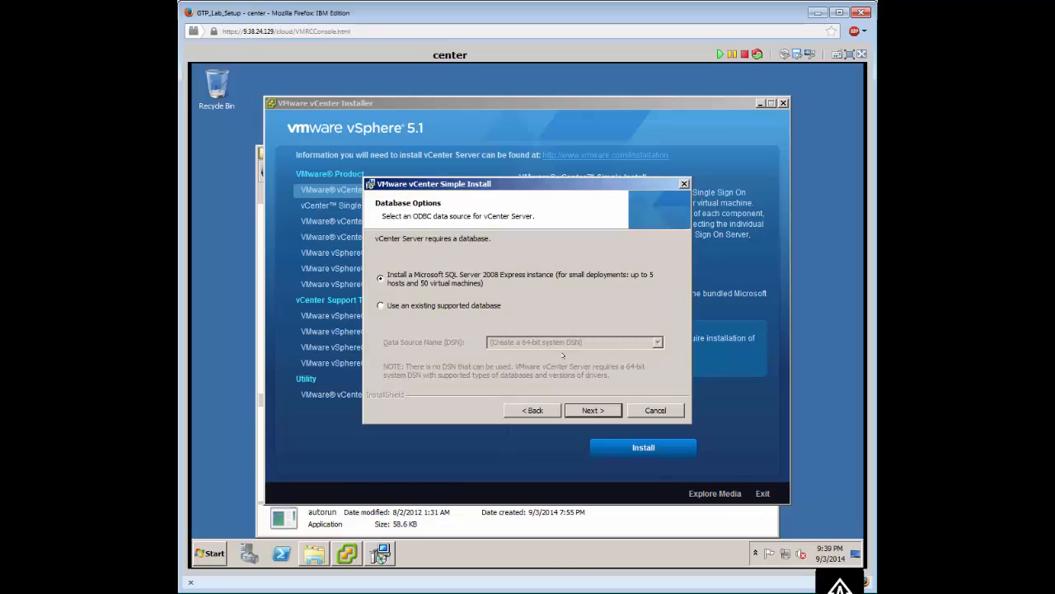
Install vCenter Server with bundled SQL Express, SYSTEM account, default ports and small inventory.
click(587, 407)
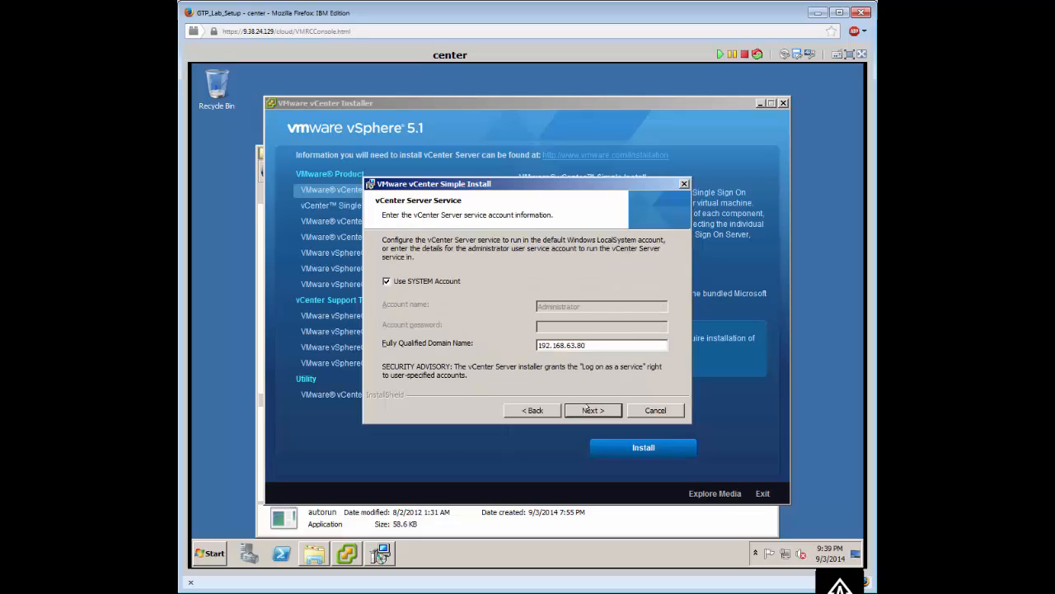
click(587, 407)
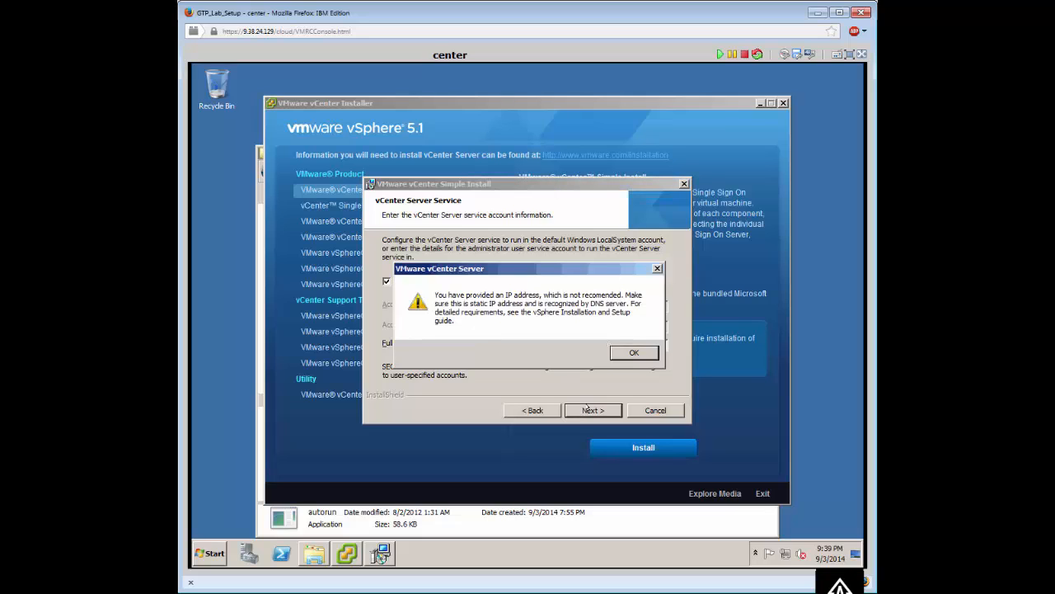
click(627, 354)
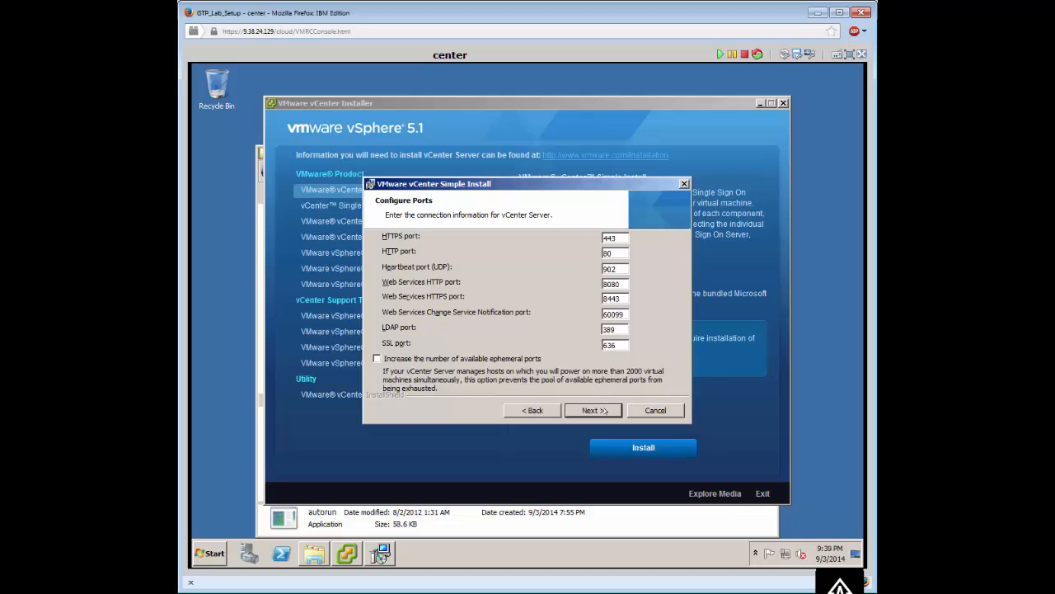
click(597, 410)
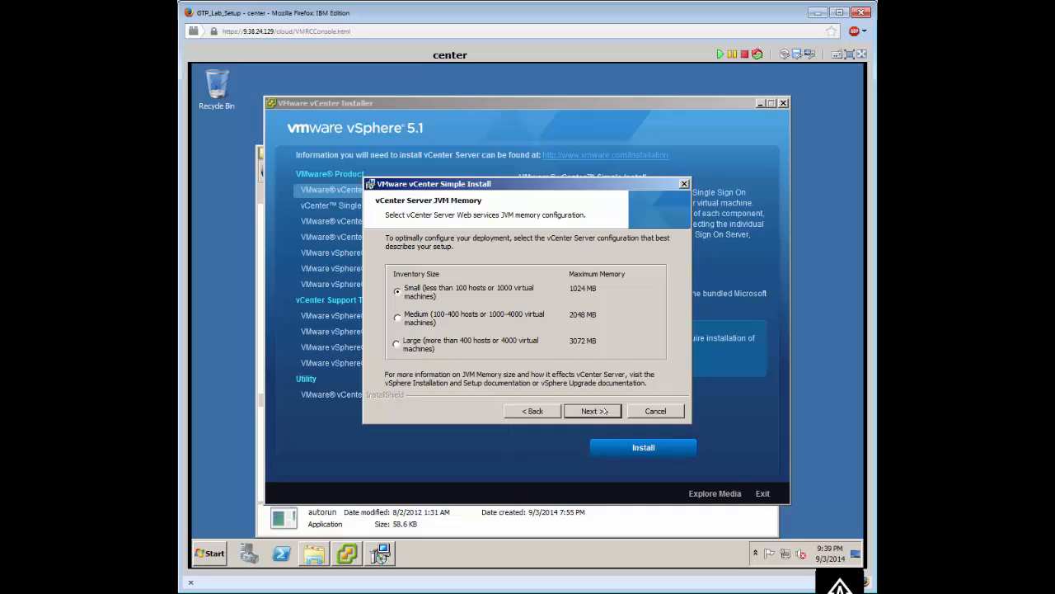
click(595, 410)
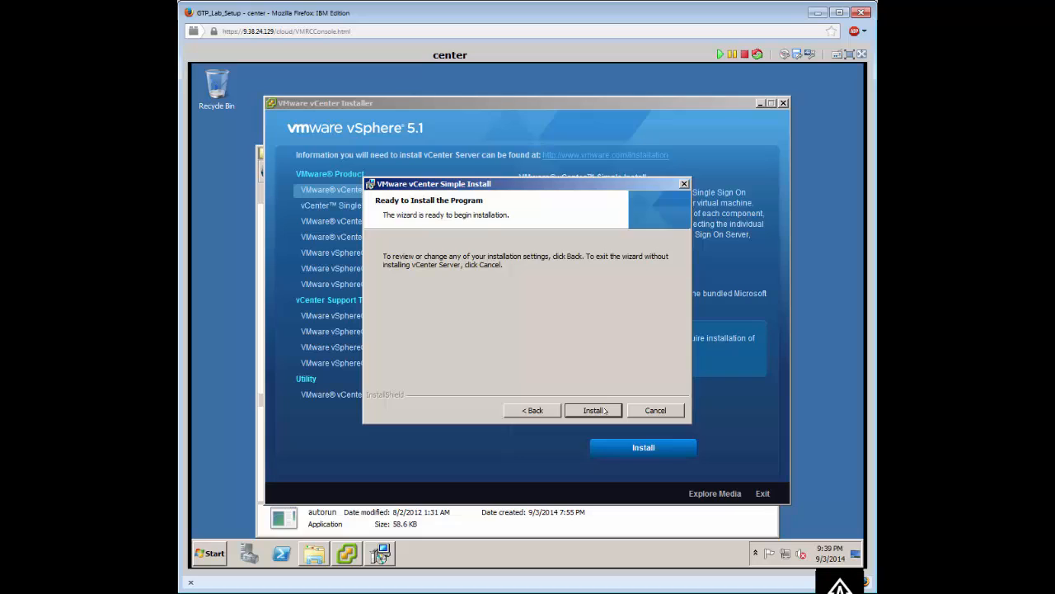
click(606, 410)
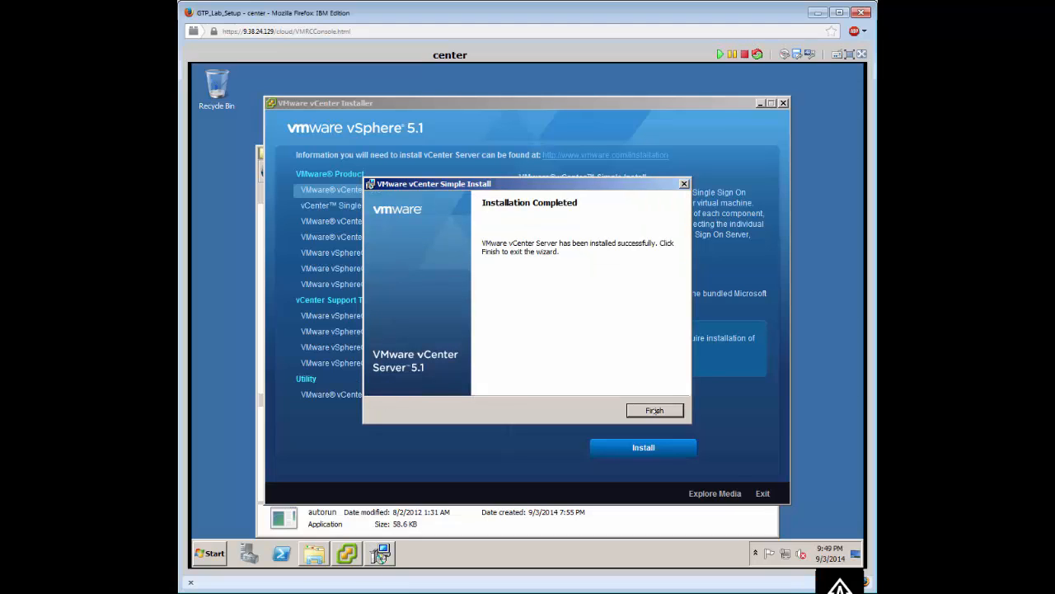
Close the vCenter Server wizard and start vSphere Client setup in English.
click(655, 410)
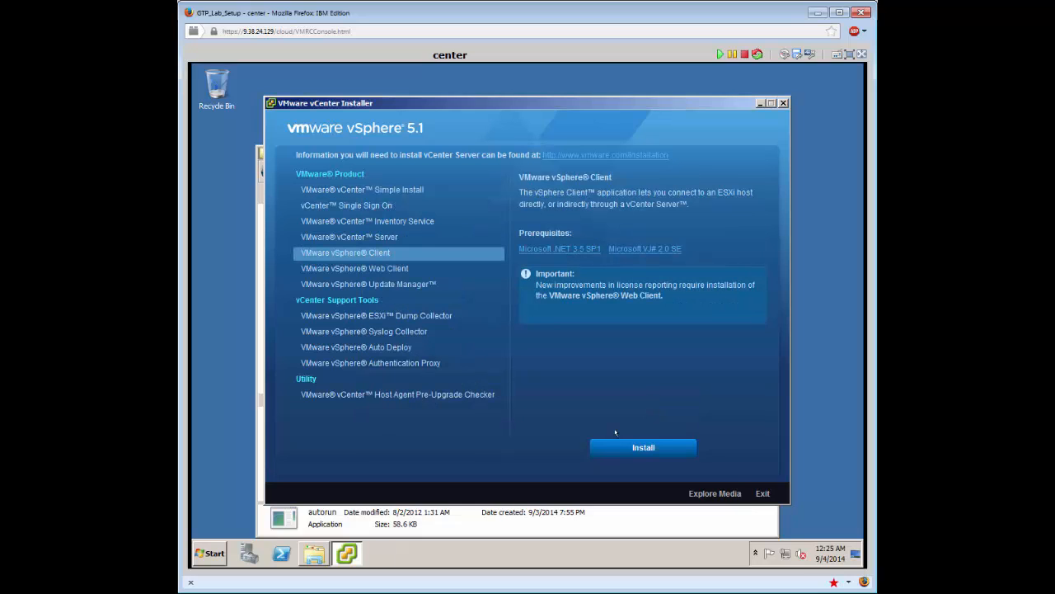
click(619, 446)
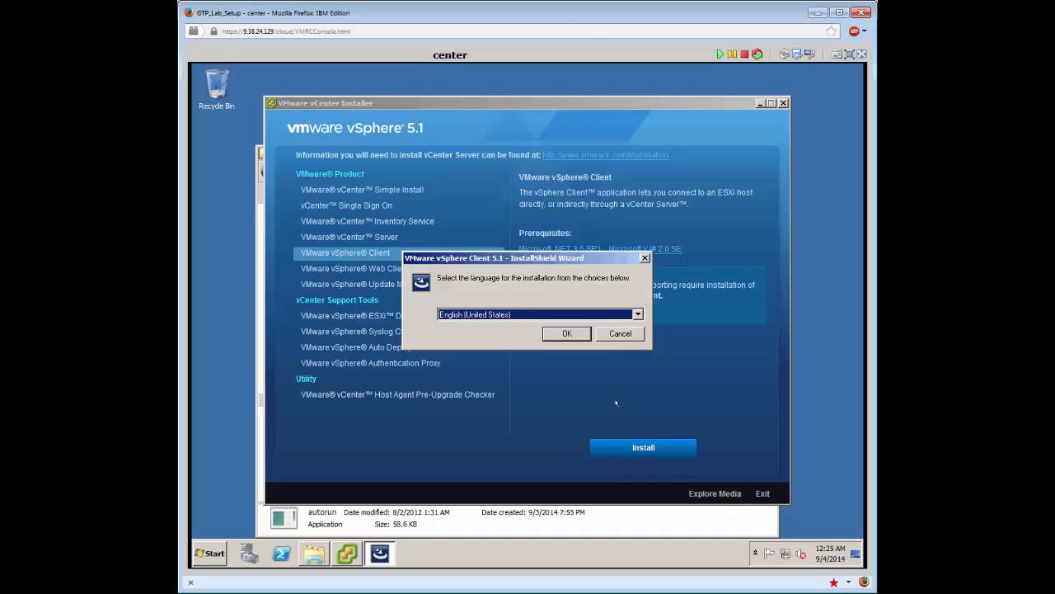
click(569, 333)
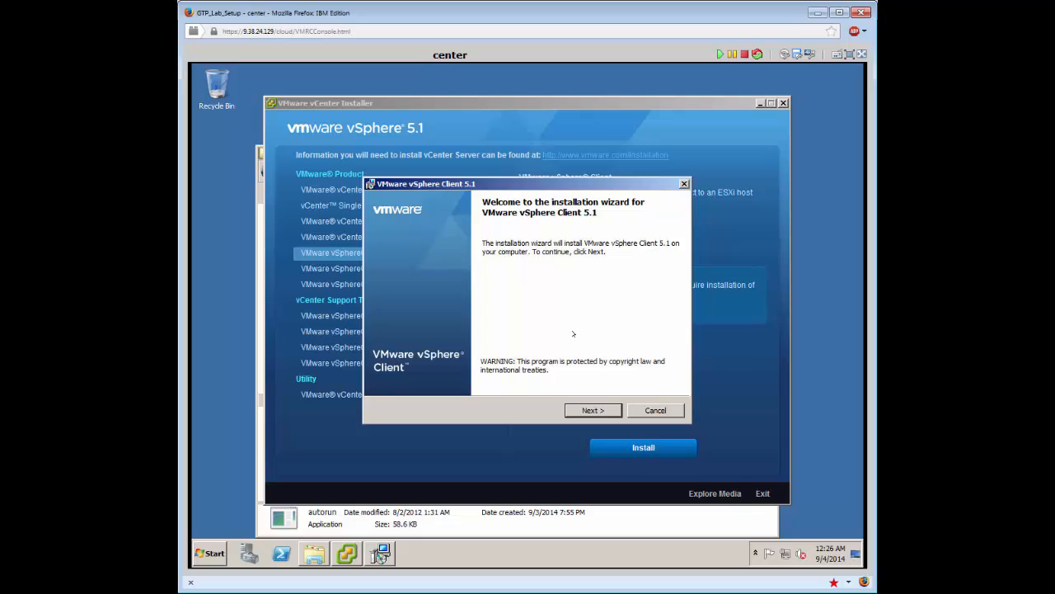
Accept the license terms and install the vSphere Client to the default folder.
click(594, 410)
click(594, 410)
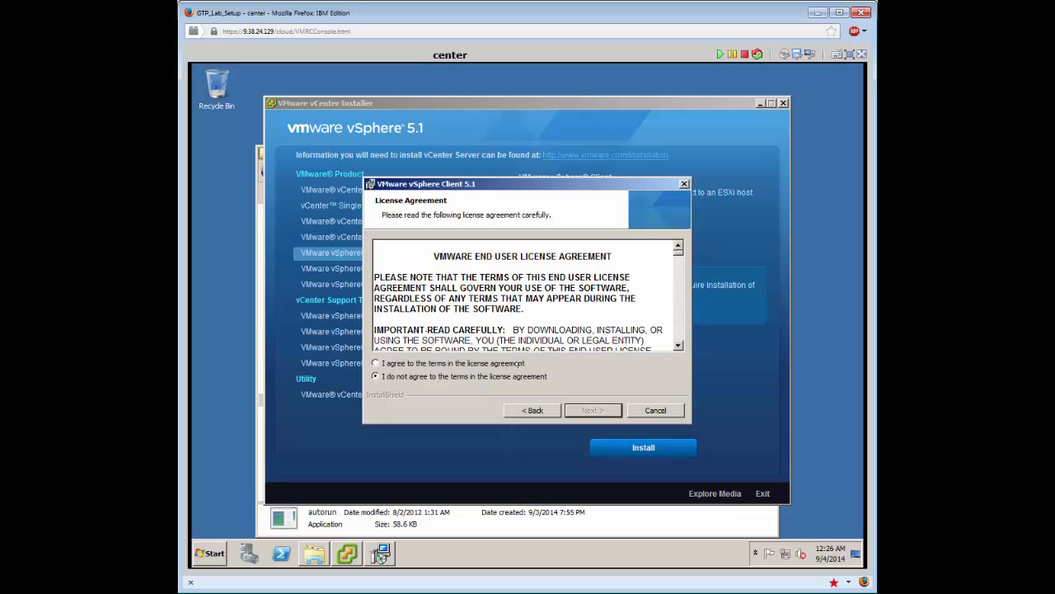
click(519, 364)
click(592, 410)
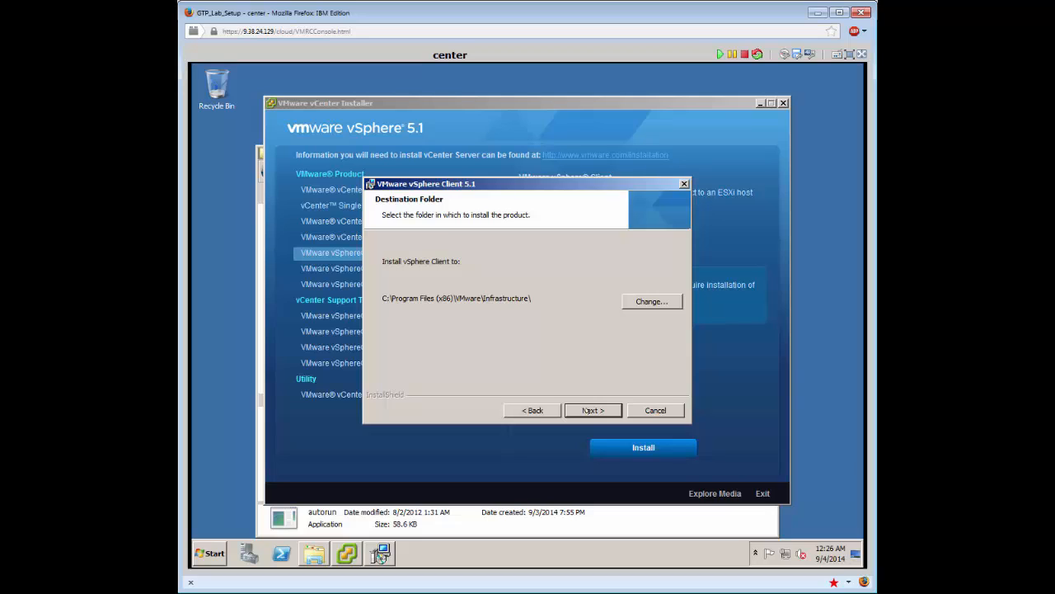
click(589, 410)
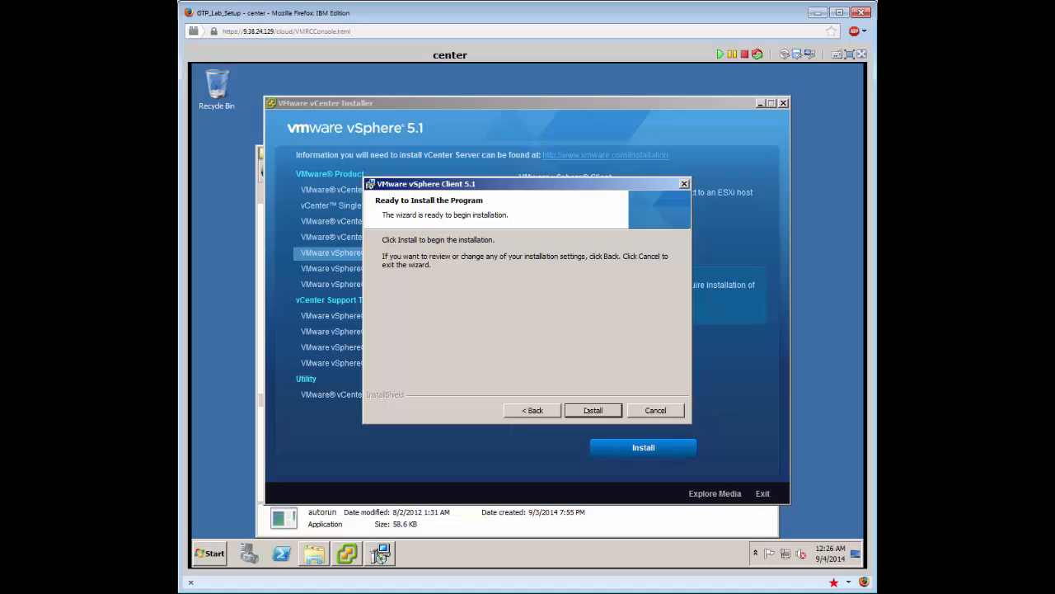
click(588, 410)
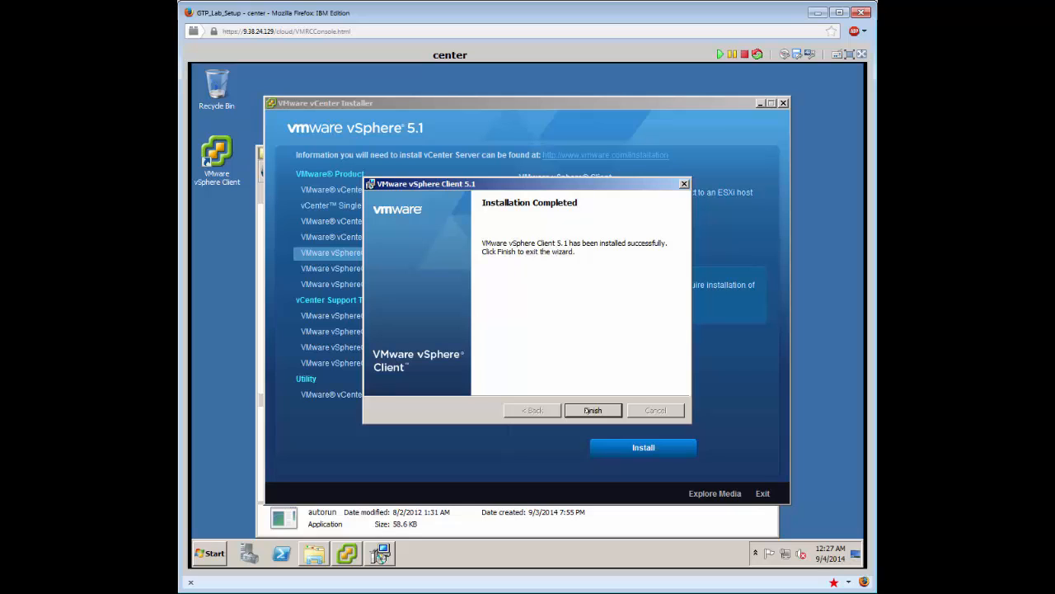
key(Return)
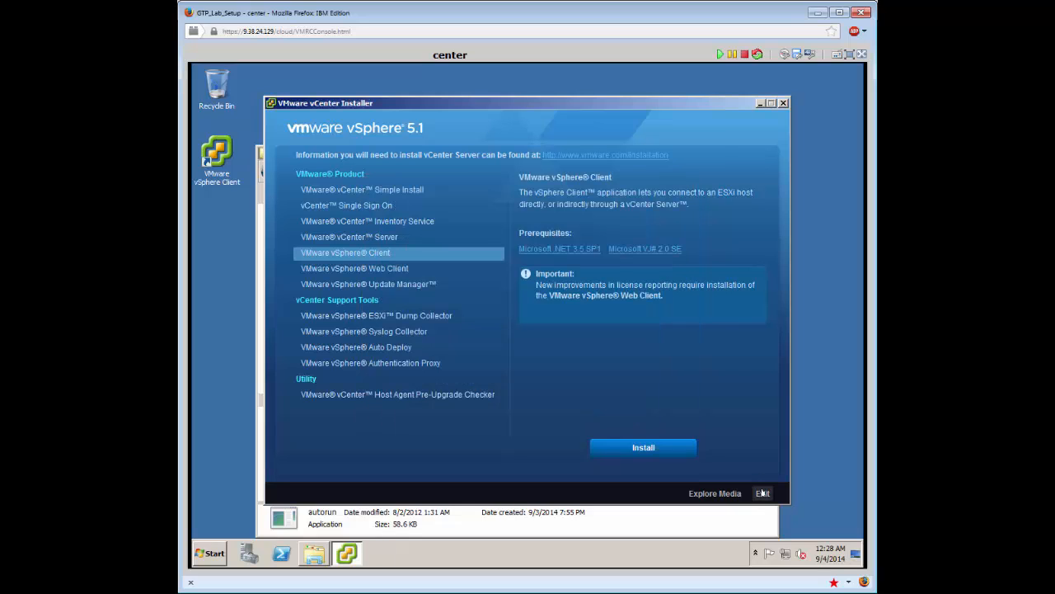
Exit the installer, close the vCenter_51 folder, and launch the vSphere Client.
click(763, 493)
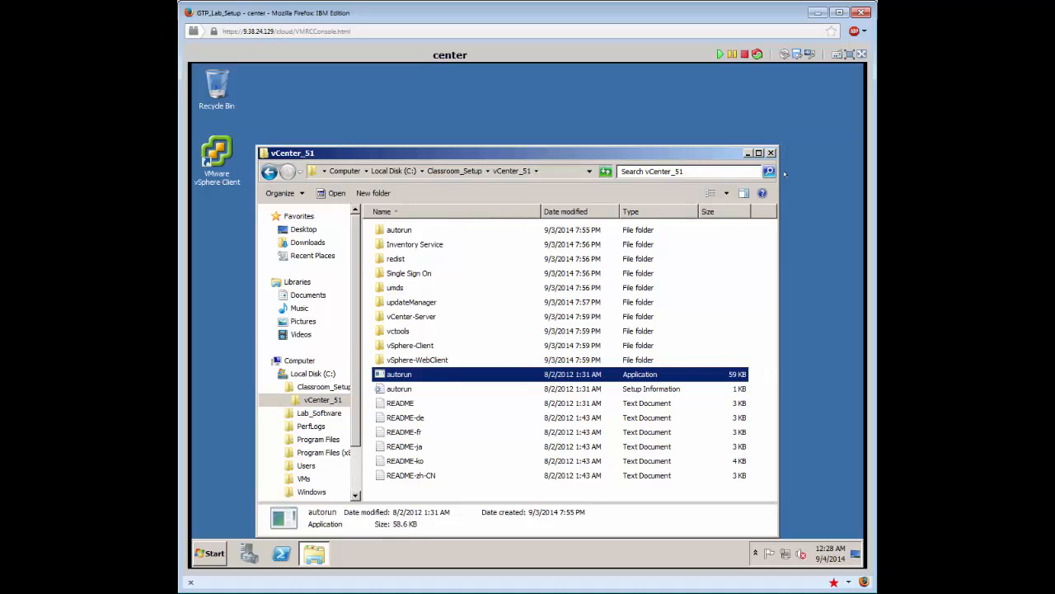
click(770, 152)
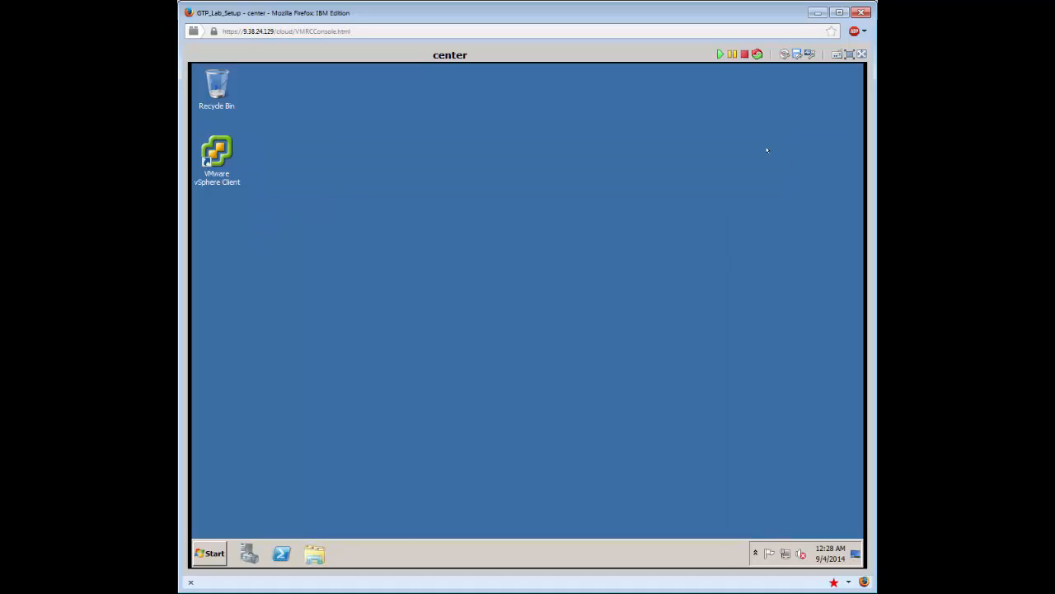
click(218, 151)
double_click(221, 147)
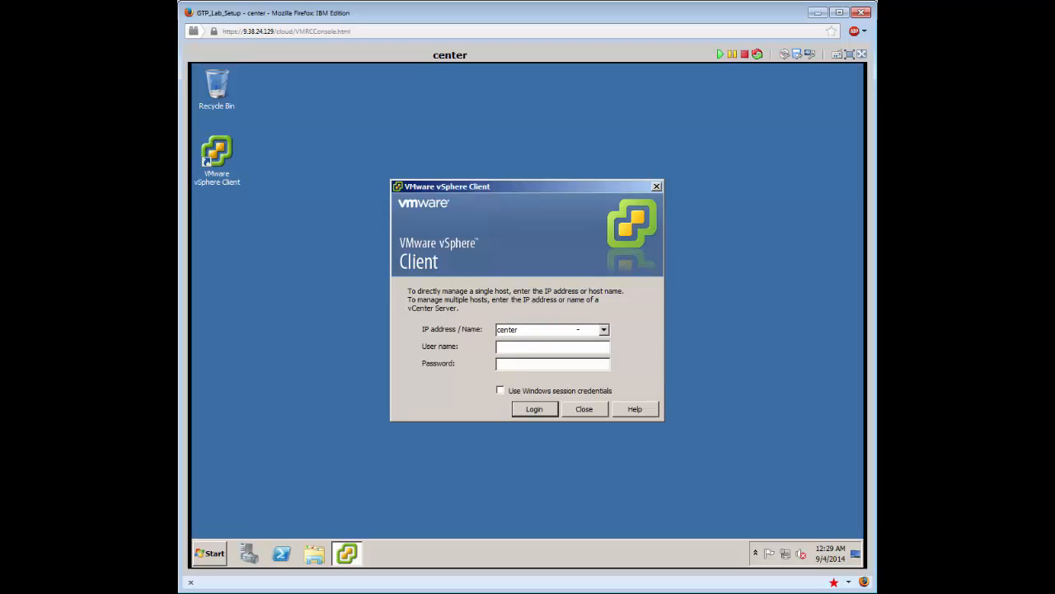
Sign in to center as administrator and permanently trust its certificate.
key(Tab)
text(administrator)
text(********)
click(535, 409)
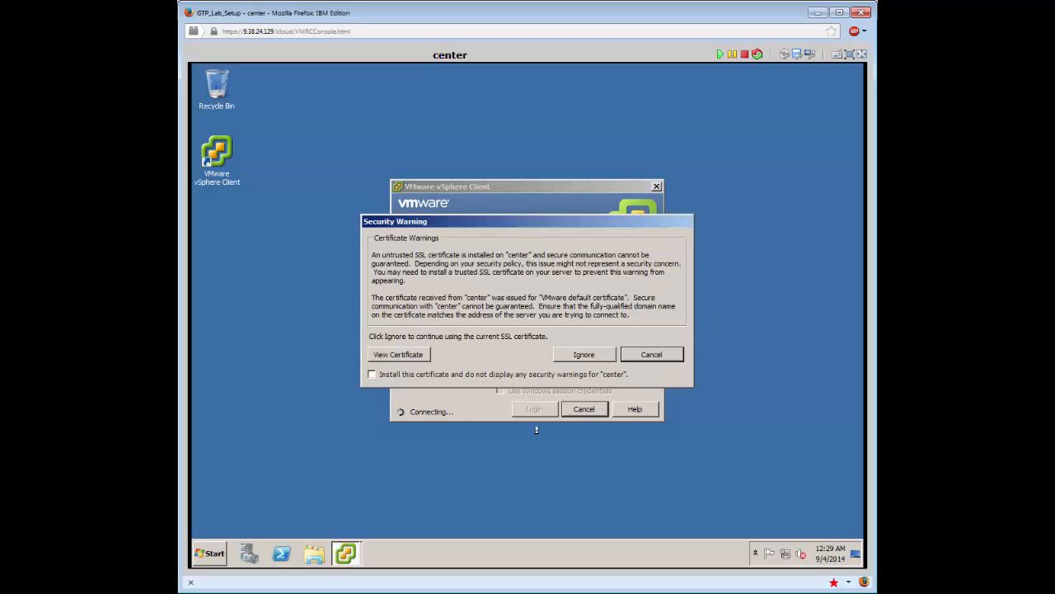
click(492, 374)
click(582, 355)
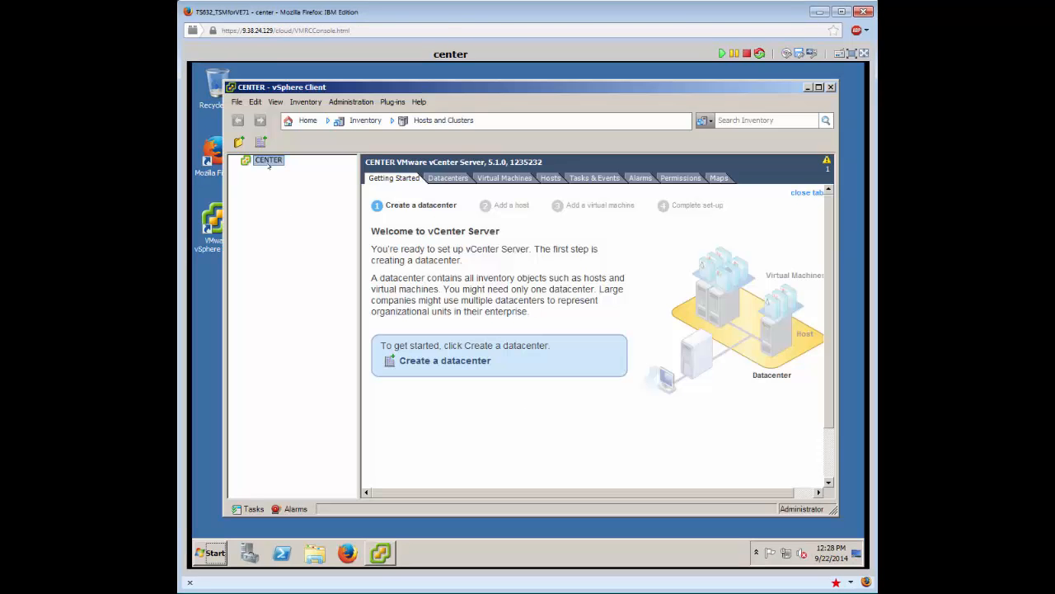
Add a new datacenter named 'Enablement' under CENTER and open its page.
right_click(268, 161)
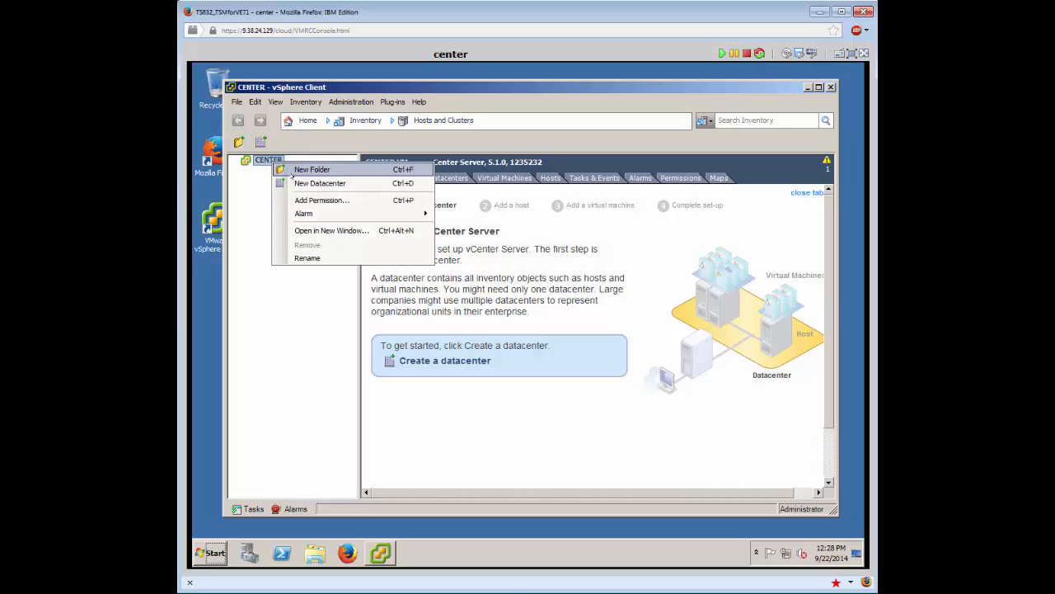
click(320, 183)
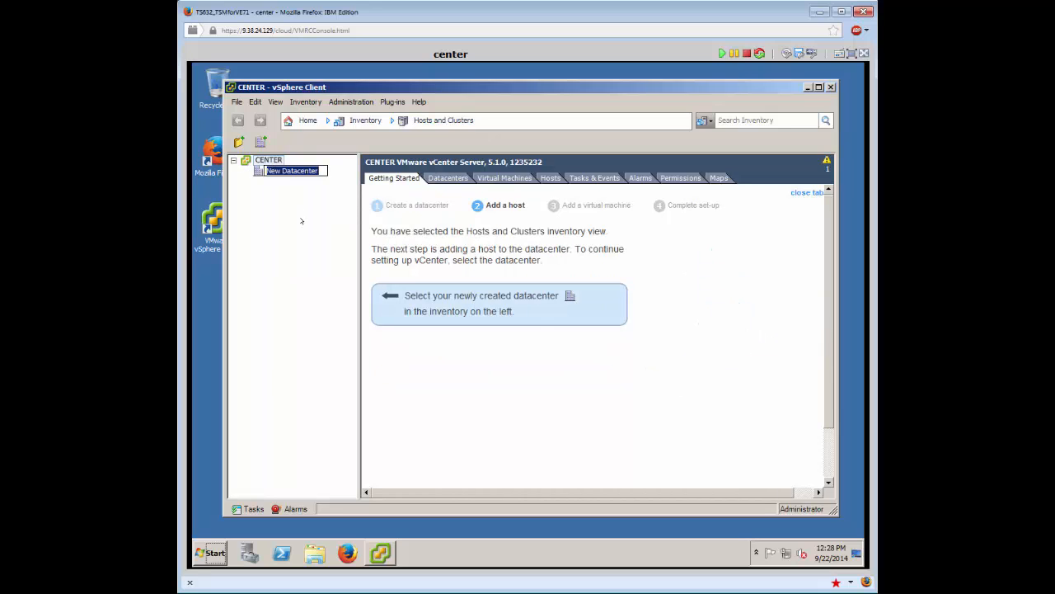
key(BackSpace)
text(Enablement)
key(Return)
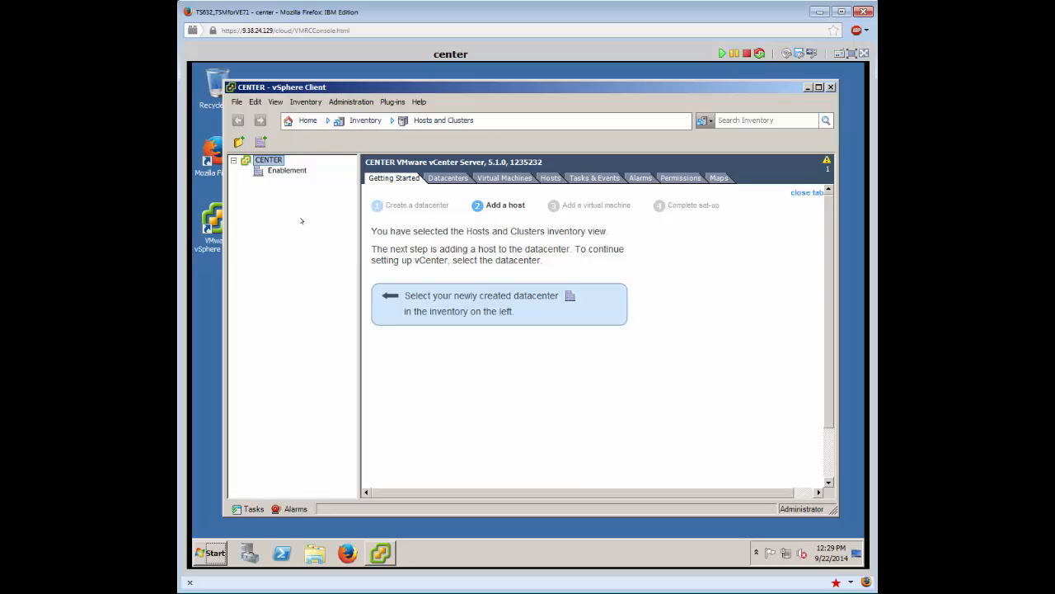
click(292, 170)
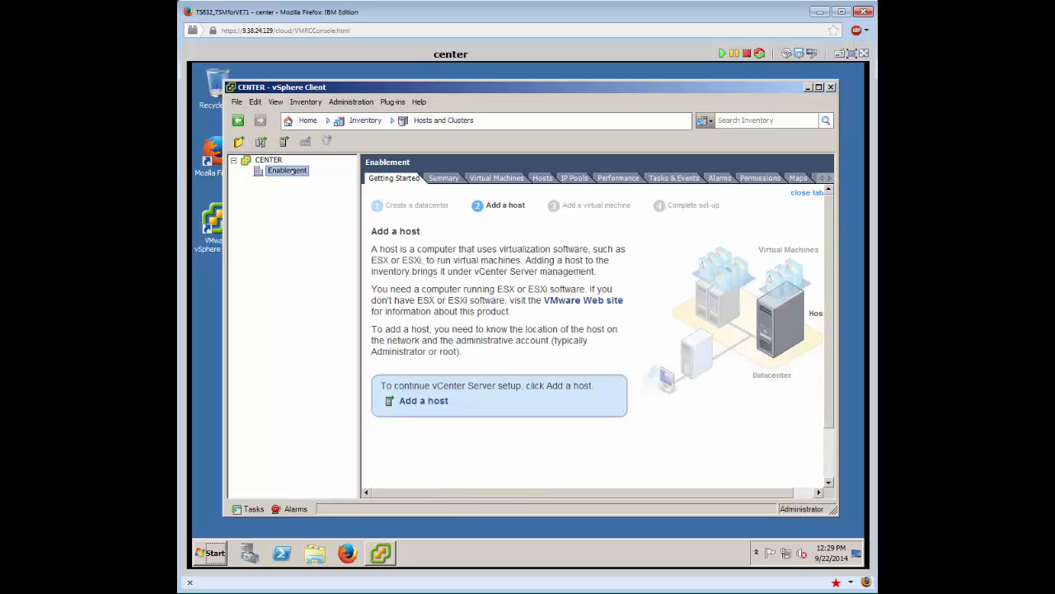
Create cluster 'CSI' in Enablement with EVC disabled and default swapfile location, then open it.
right_click(290, 171)
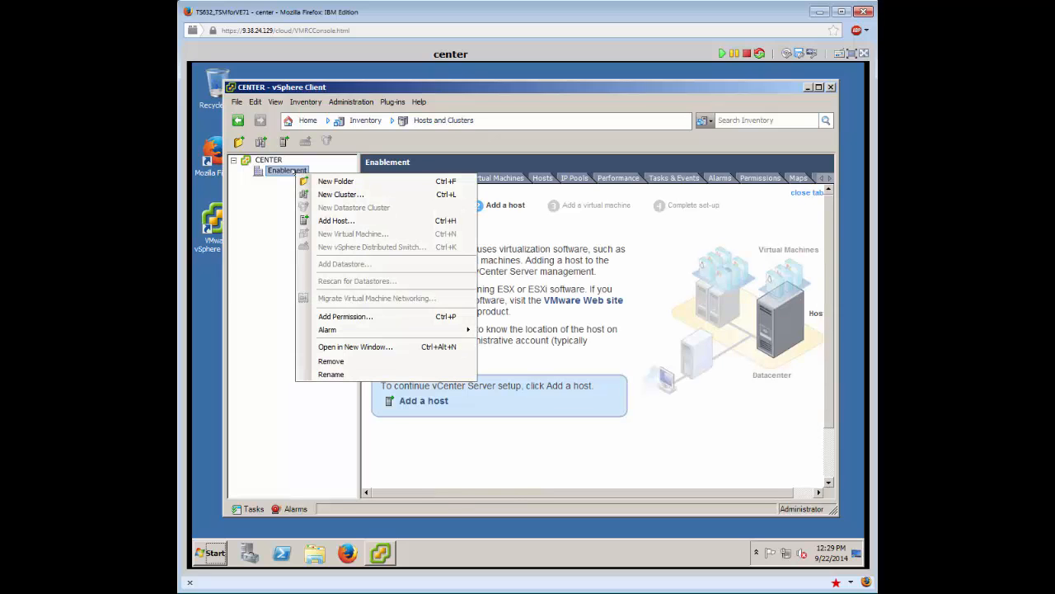
click(318, 193)
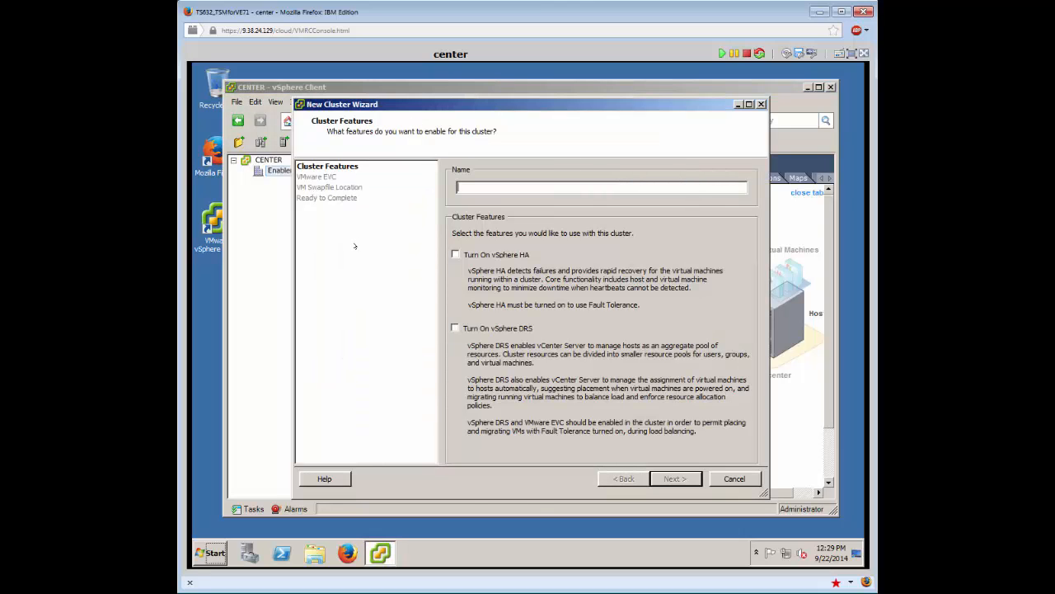
text(CSI)
click(674, 479)
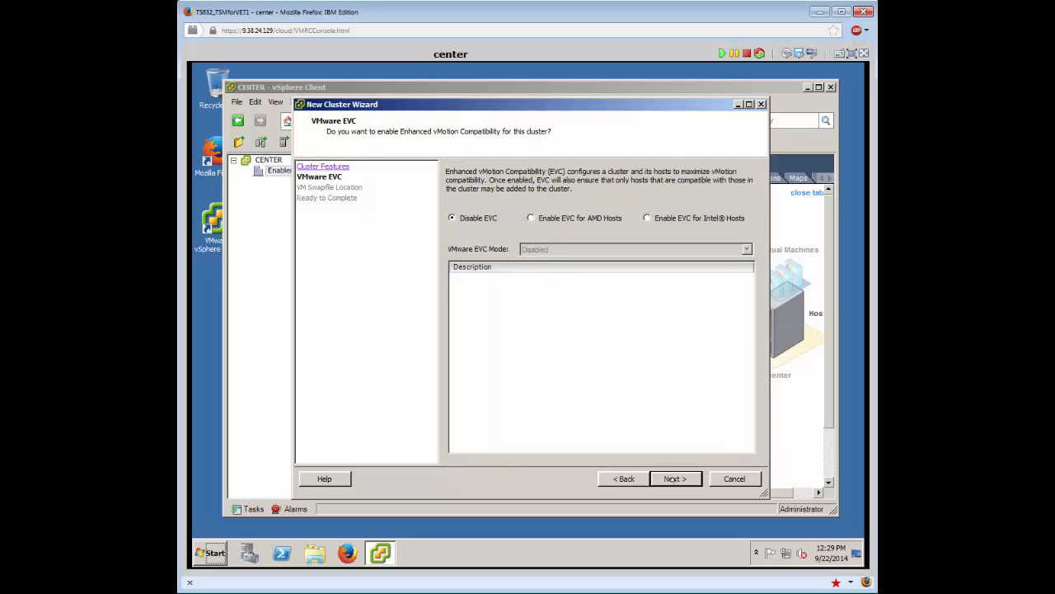
click(675, 478)
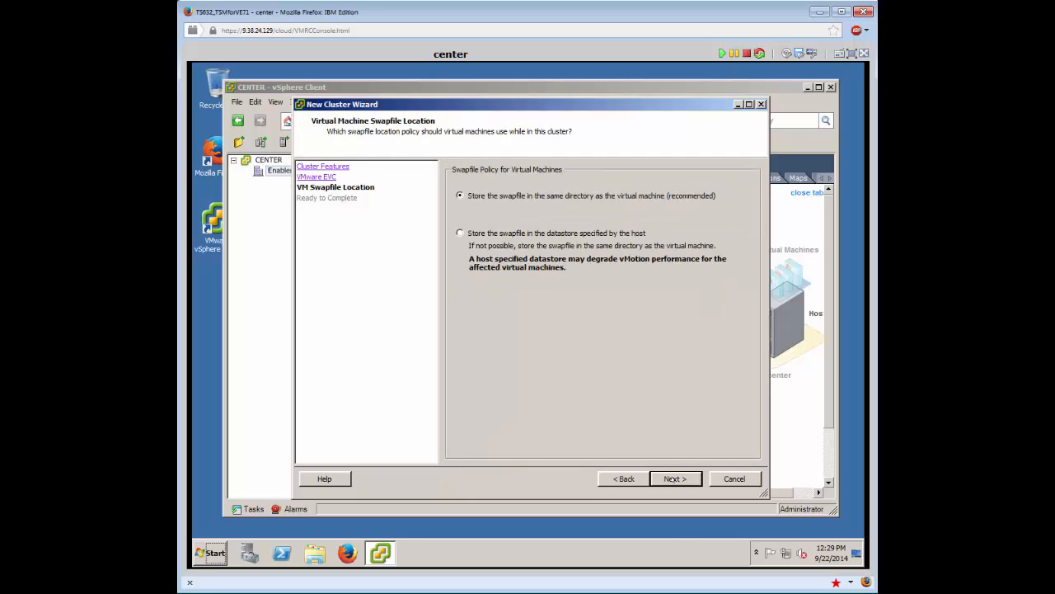
click(672, 479)
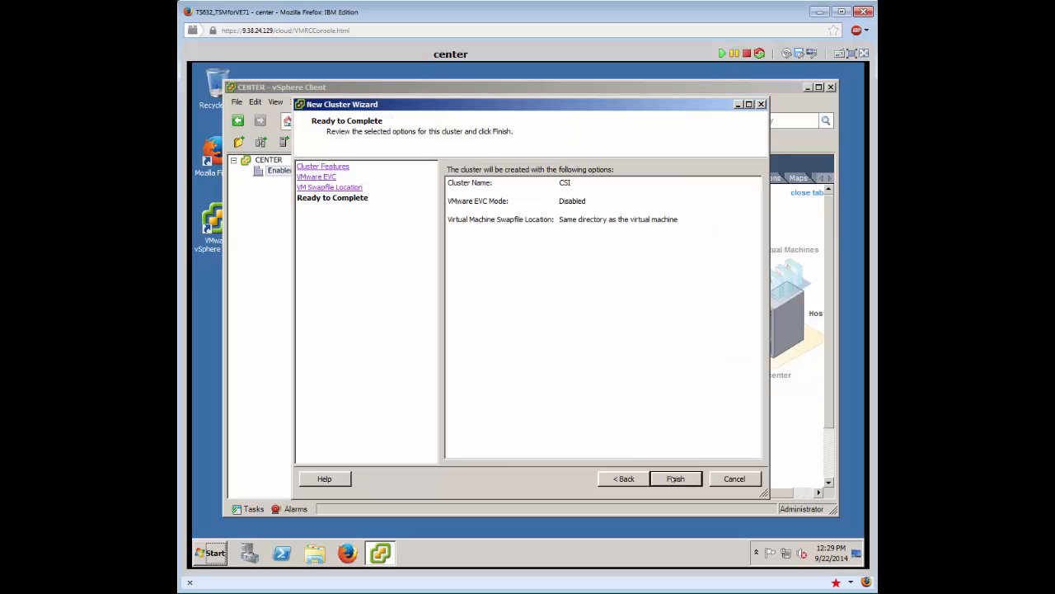
click(674, 479)
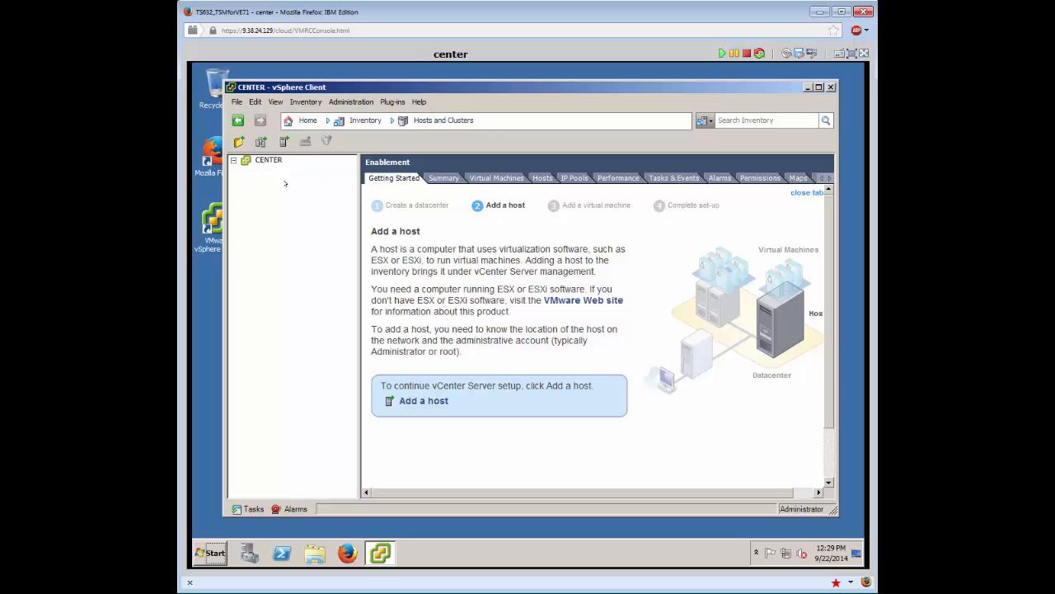
click(285, 180)
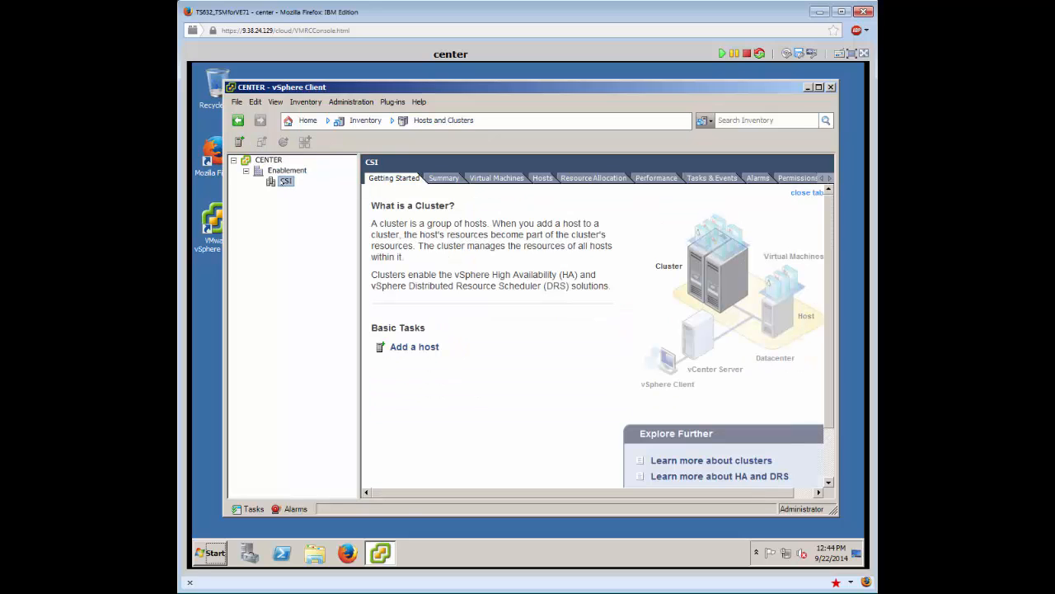
Add host vsphere1.enablement.ibm.lab to the CSI cluster using the root account and its password.
right_click(285, 180)
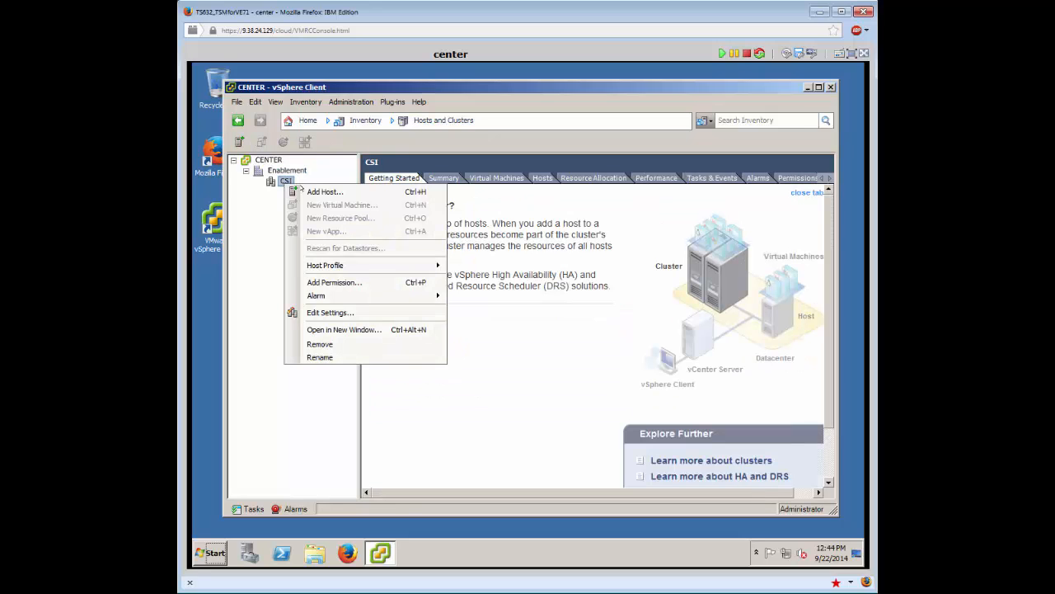
click(322, 192)
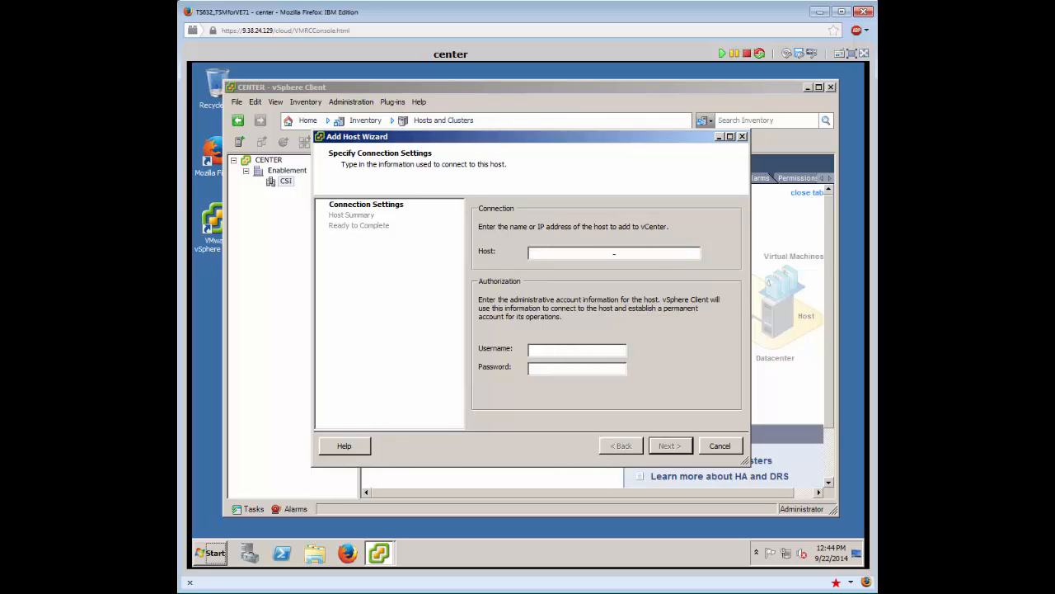
text(vsphere1.enablement.ibm.lab)
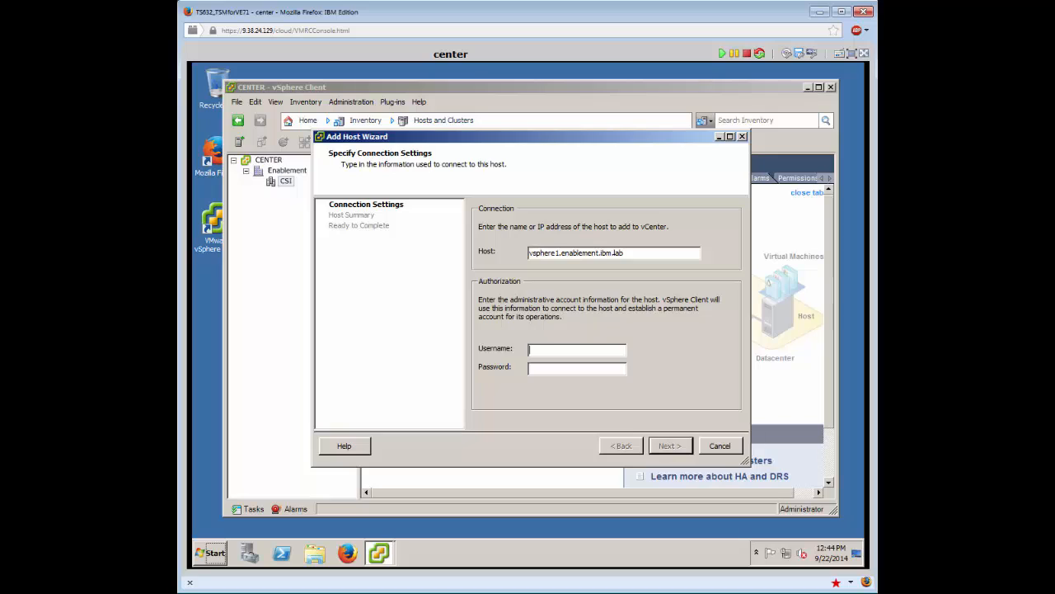
key(Tab)
text(root)
key(Tab)
text(********)
click(684, 446)
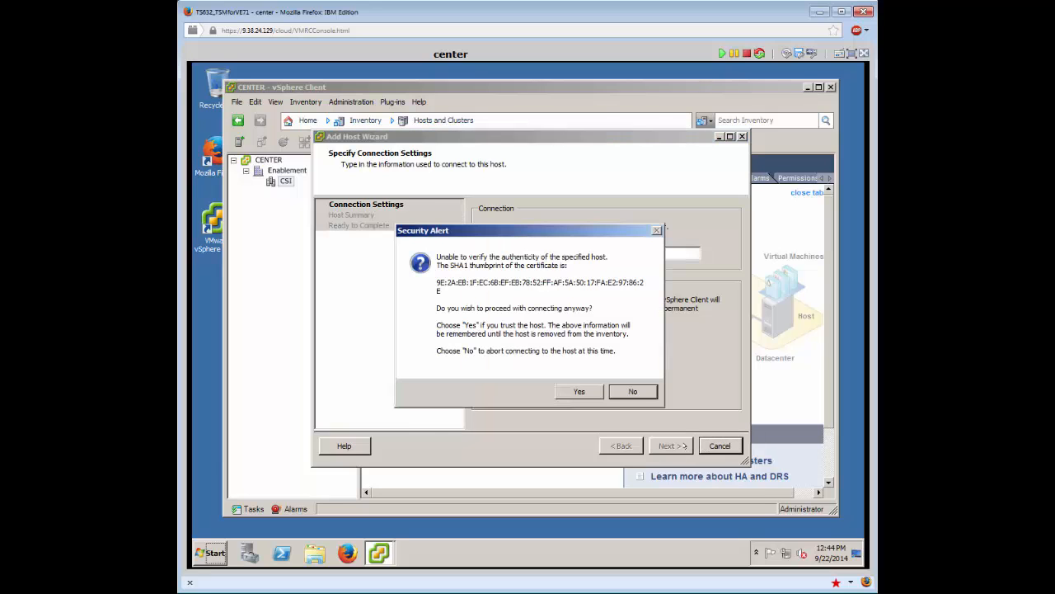
Trust the host certificate, keep the existing license, leave lockdown mode off, and finish; expand CSI.
click(597, 392)
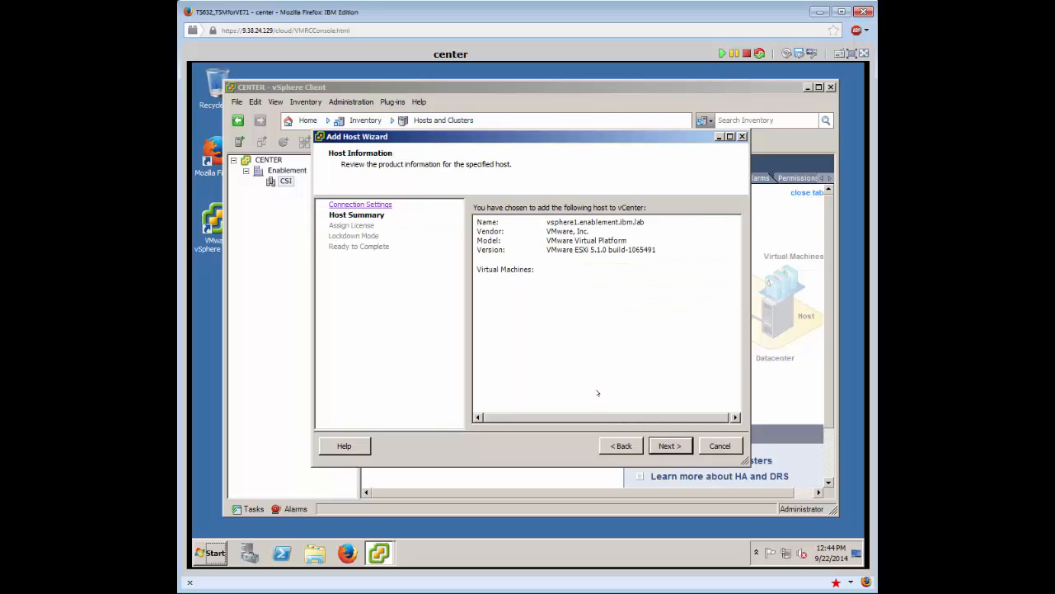
click(663, 446)
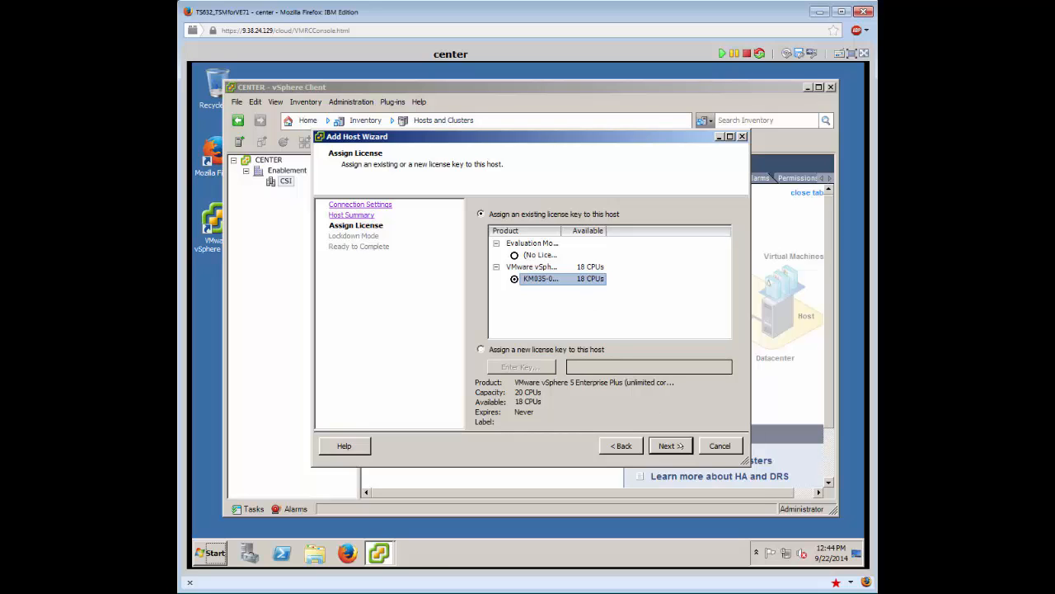
click(669, 445)
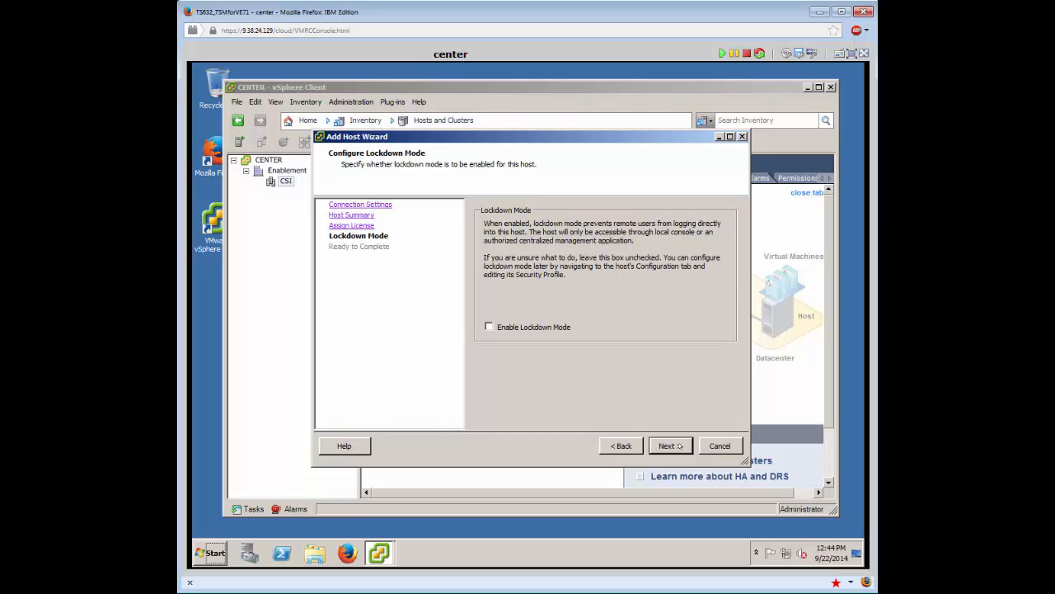
click(679, 446)
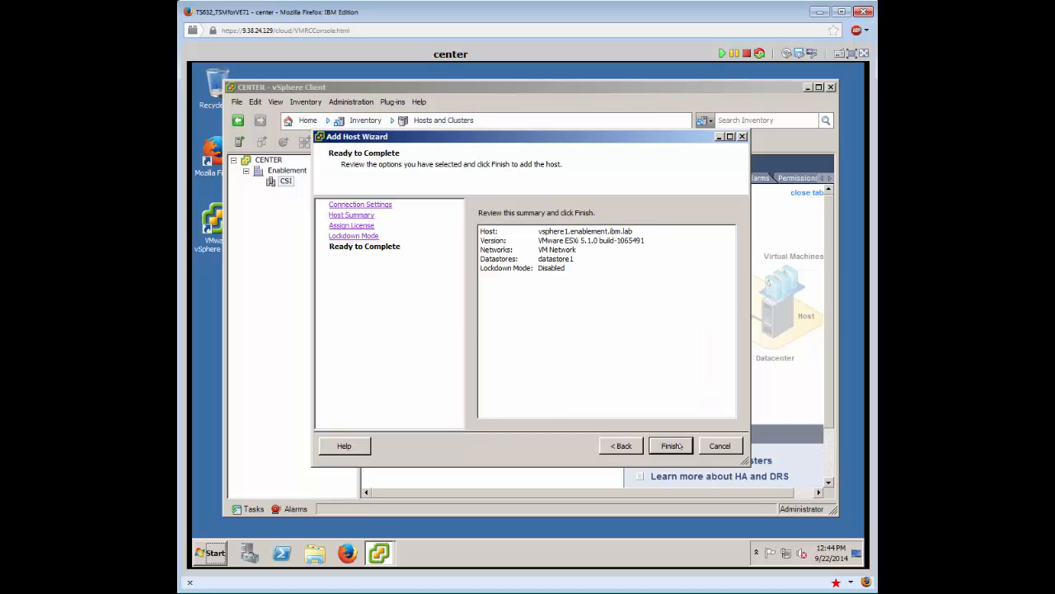
click(679, 446)
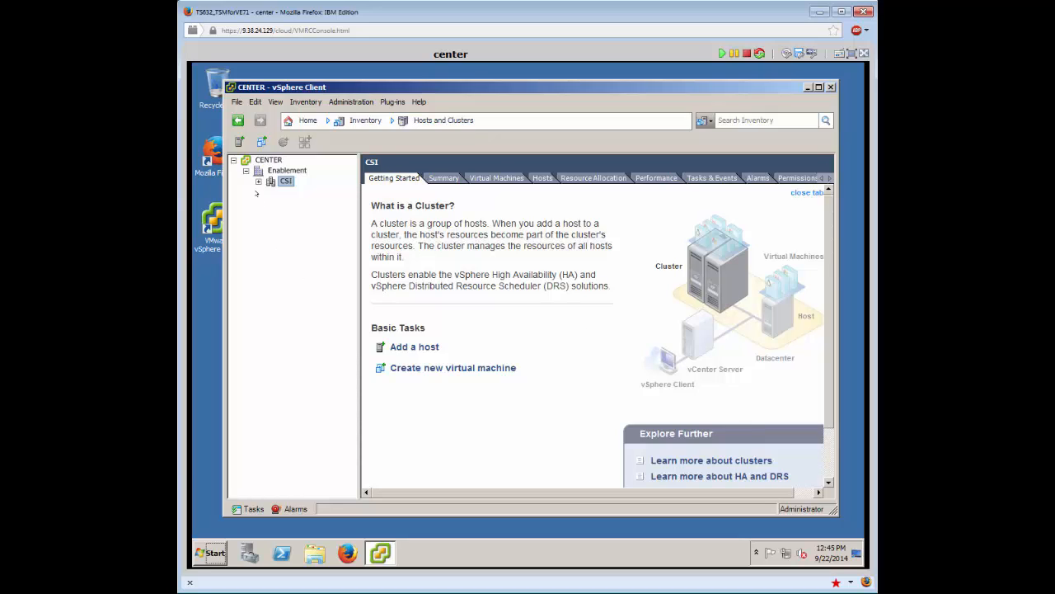
click(258, 181)
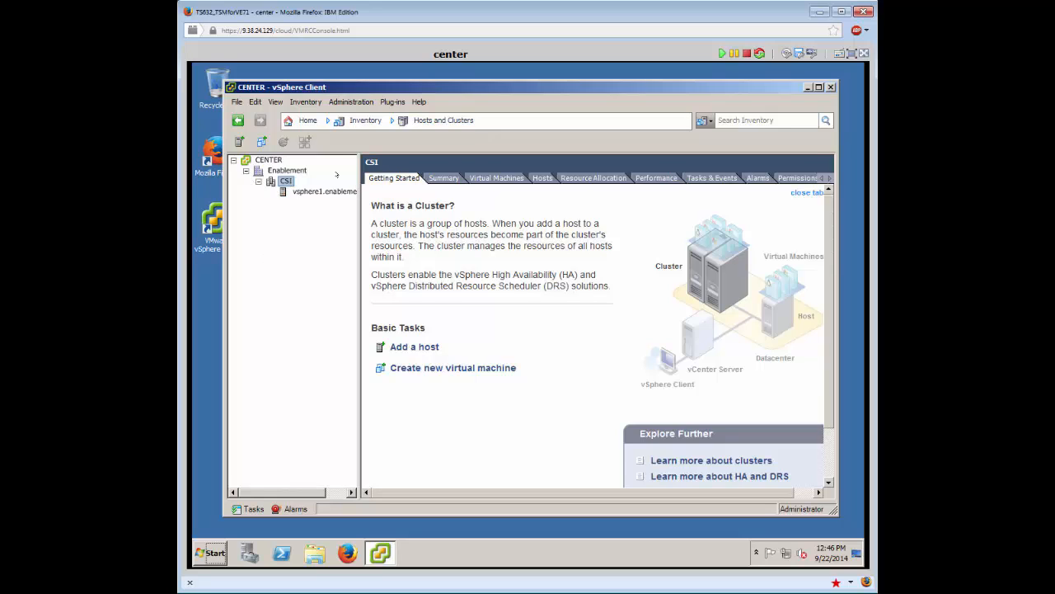
Open the file browser for datastore1 from the Datastores inventory.
click(306, 122)
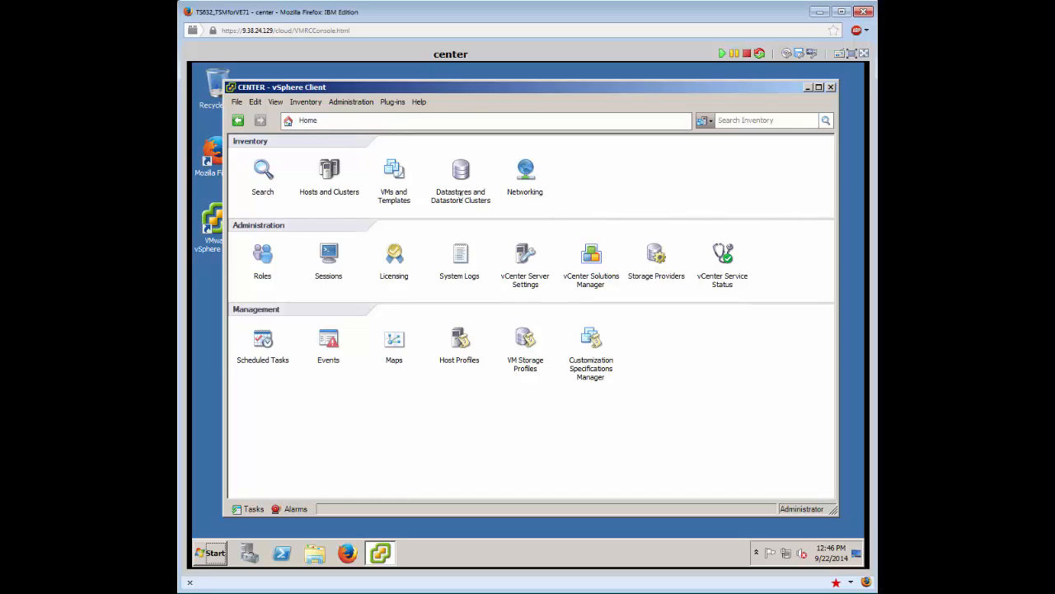
click(462, 185)
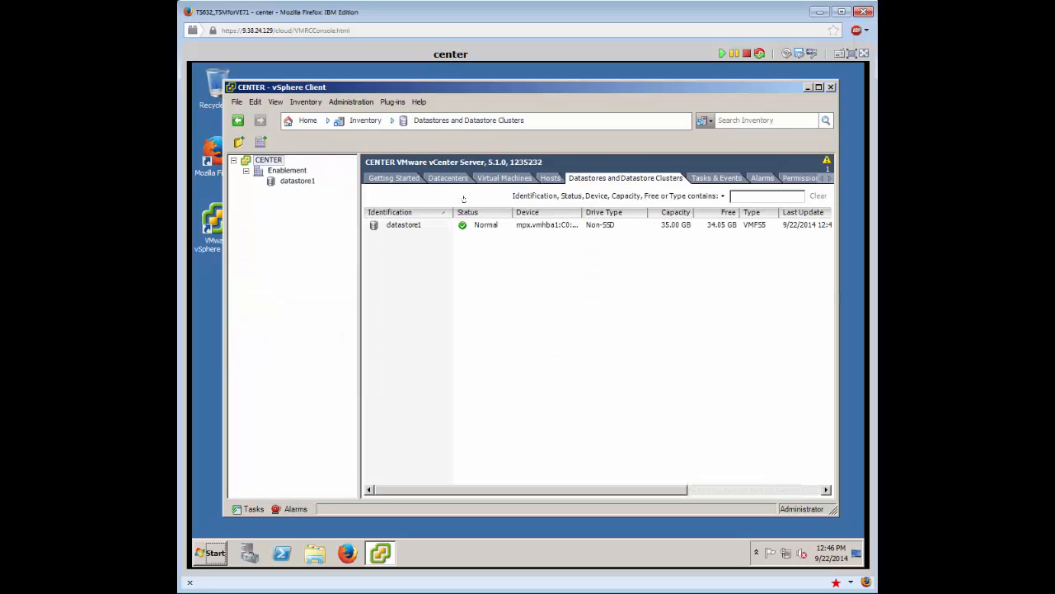
click(396, 225)
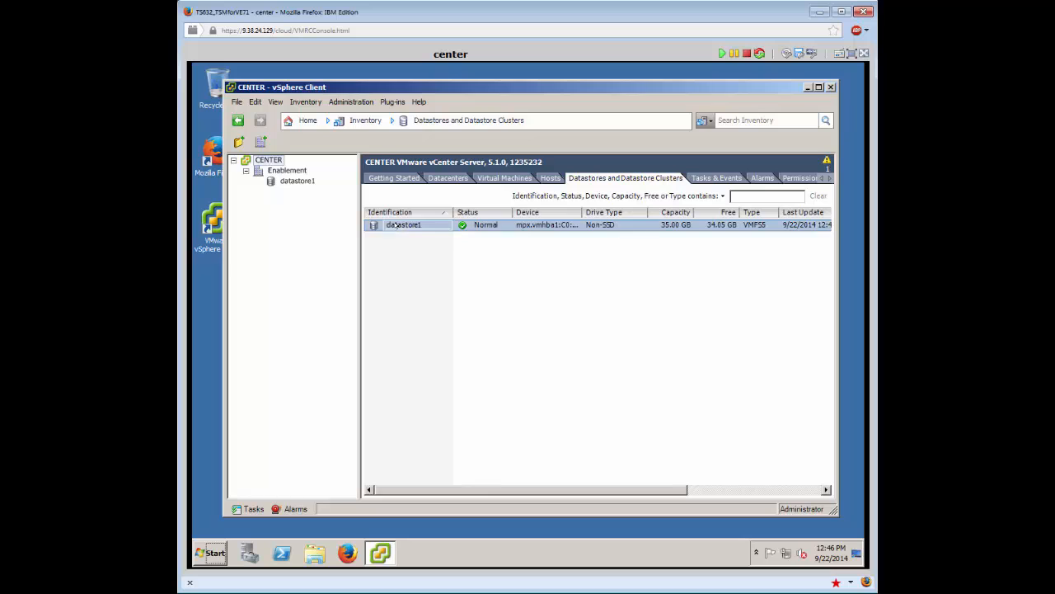
double_click(380, 225)
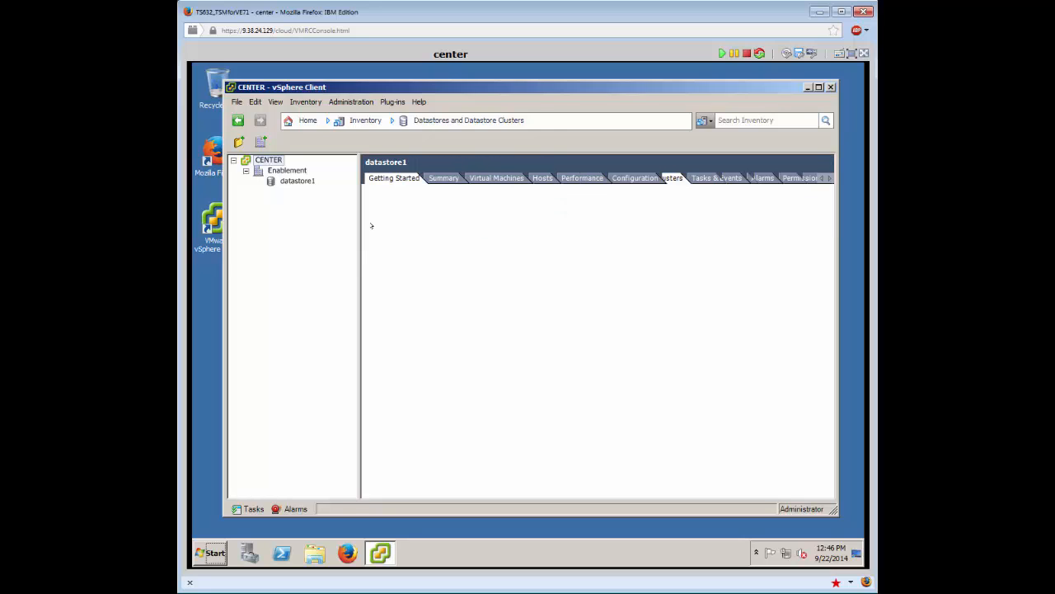
click(415, 380)
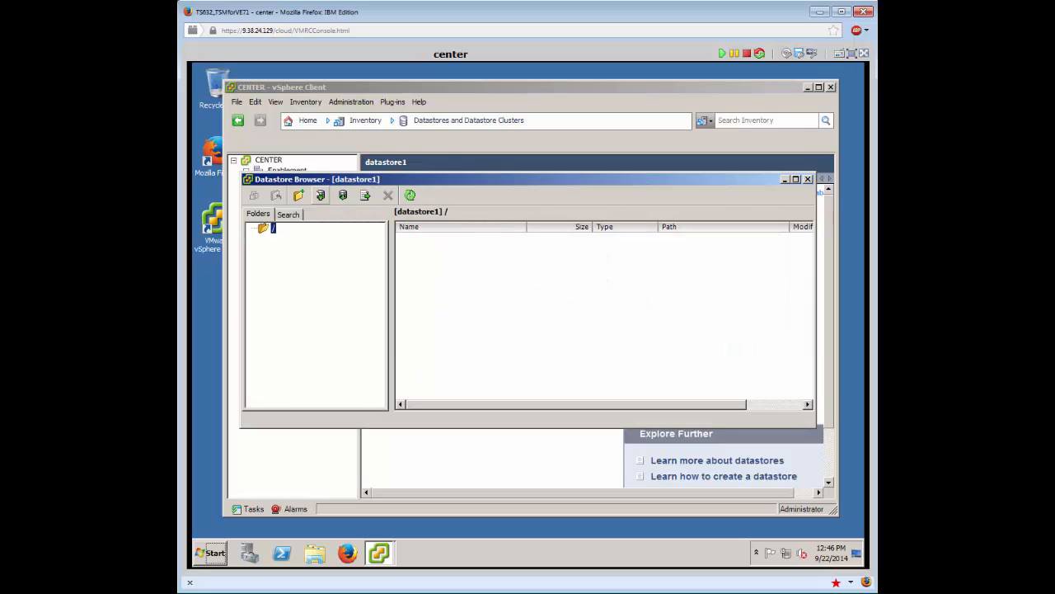
Upload the en_windows_xp_professional ISO to datastore1, confirm overwriting, and close the browser.
click(321, 195)
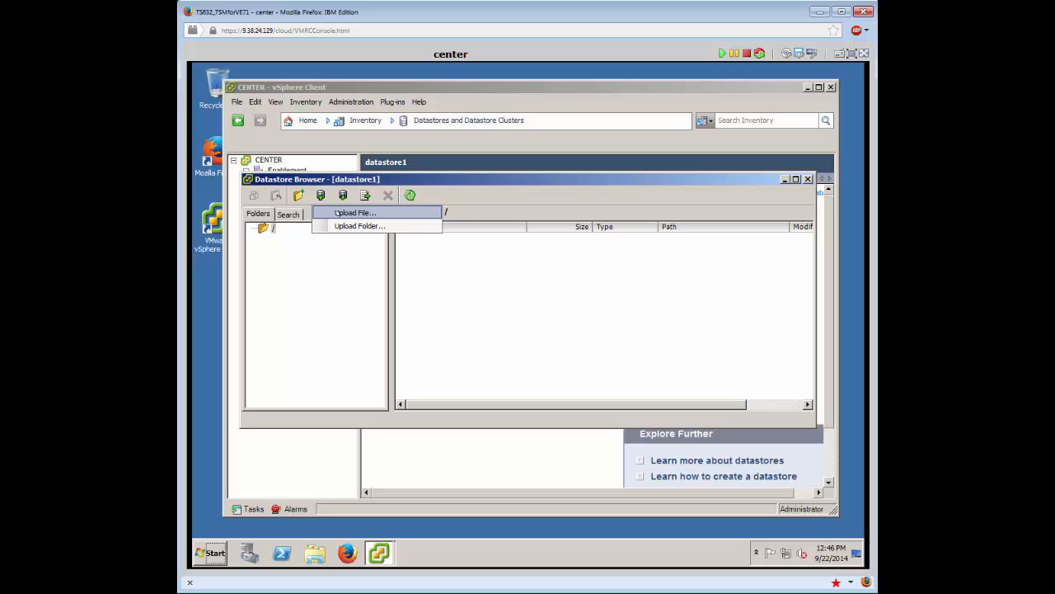
click(338, 213)
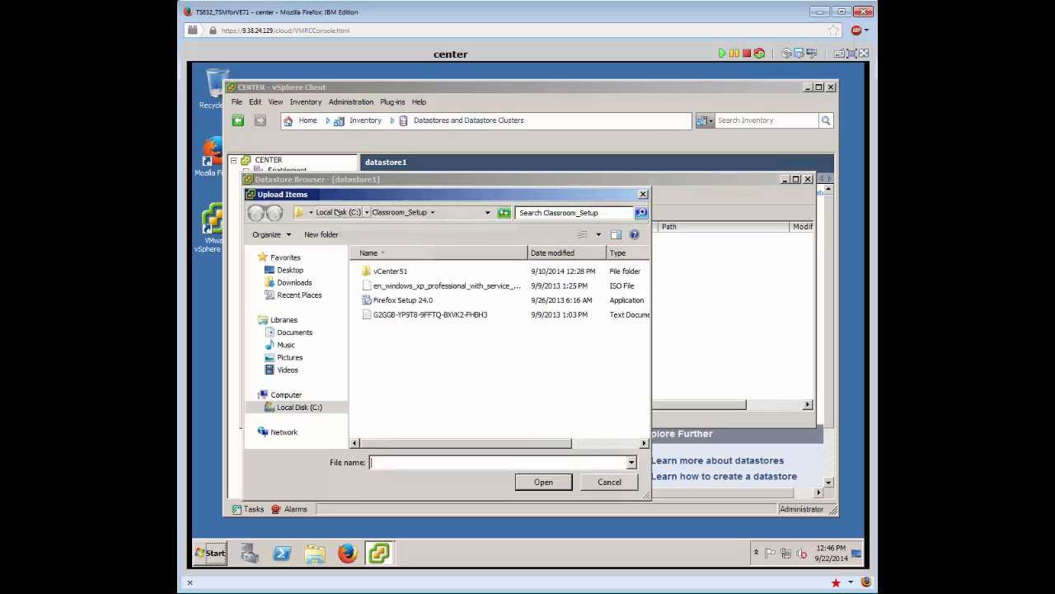
click(387, 284)
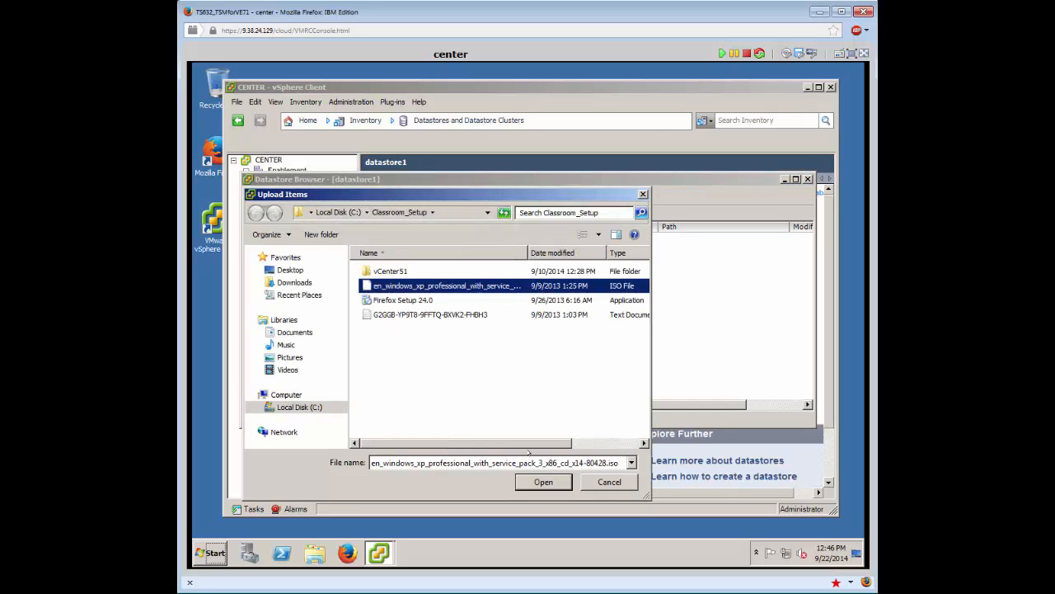
click(538, 479)
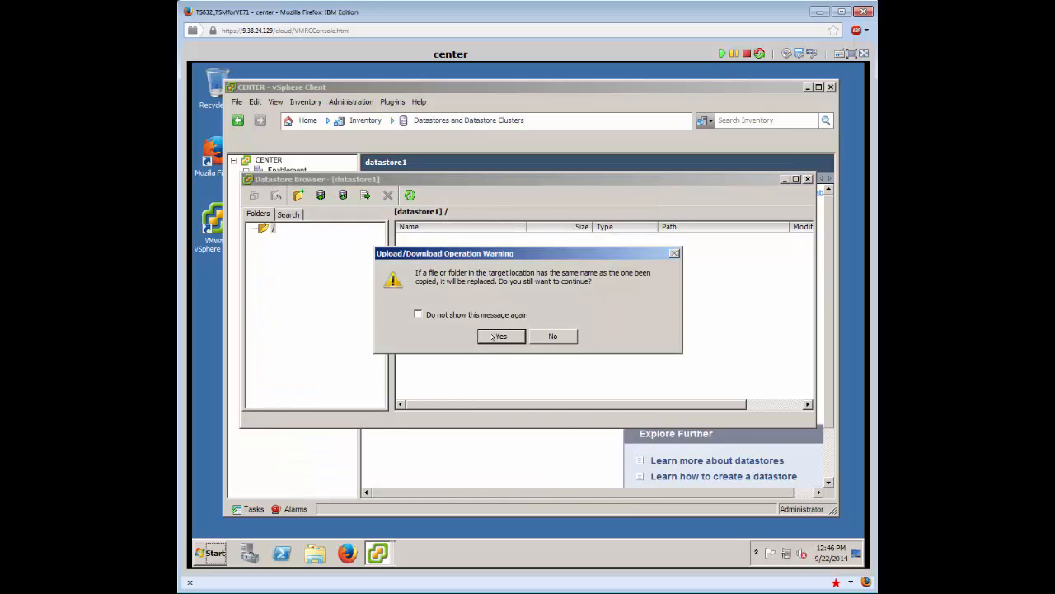
click(498, 336)
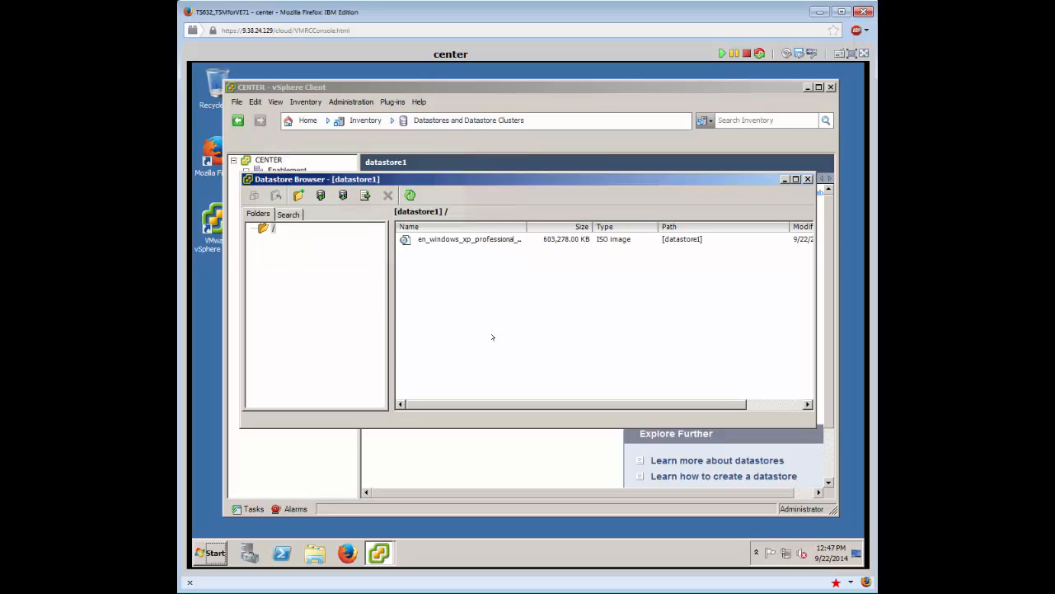
key(alt+F4)
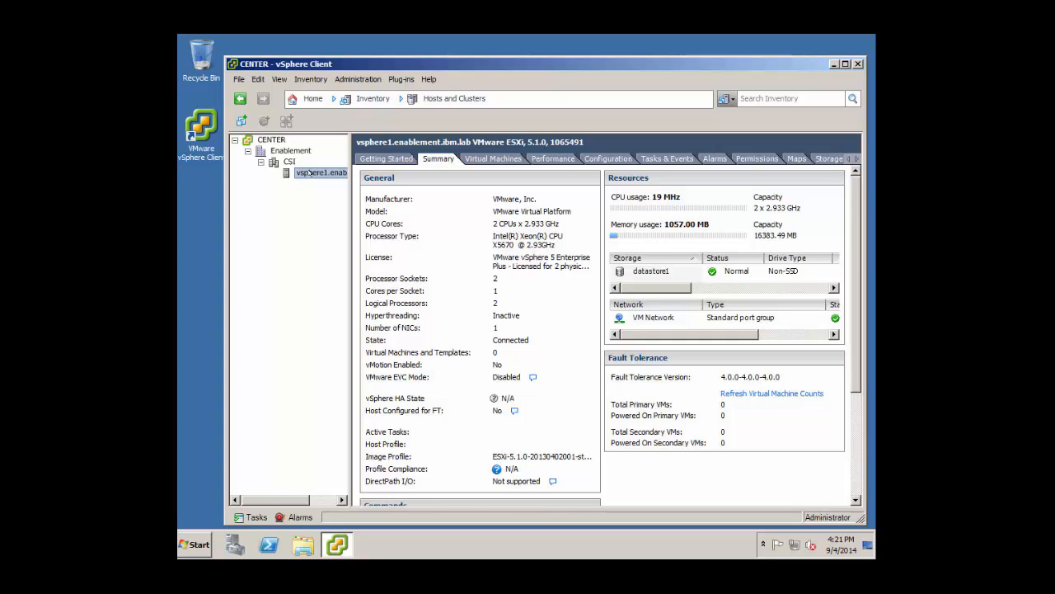
Start a Typical new virtual machine named WinXP-Red on the vsphere1 host, stored on datastore1.
right_click(310, 173)
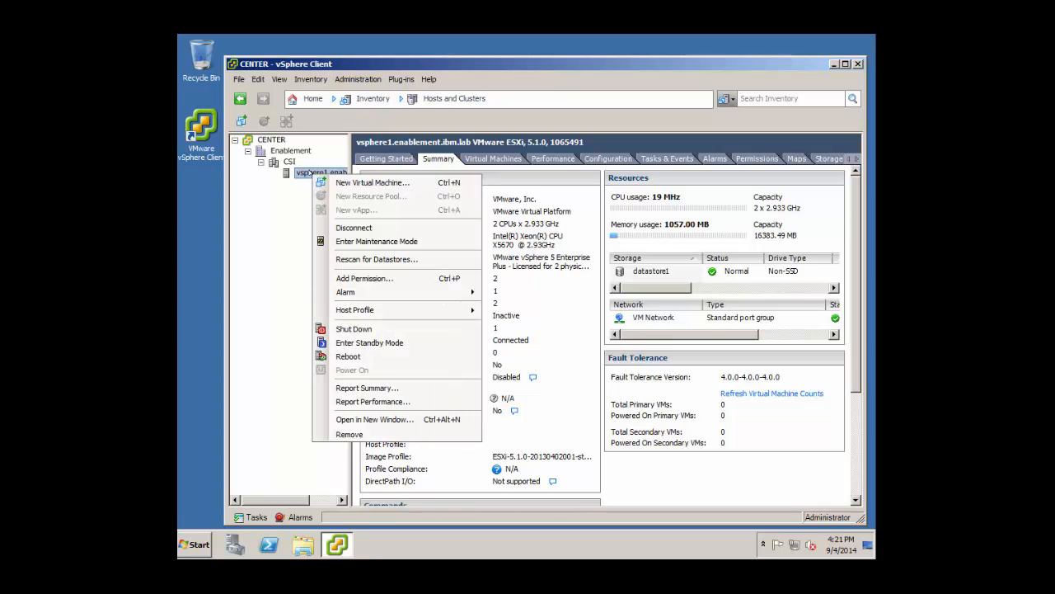
click(359, 182)
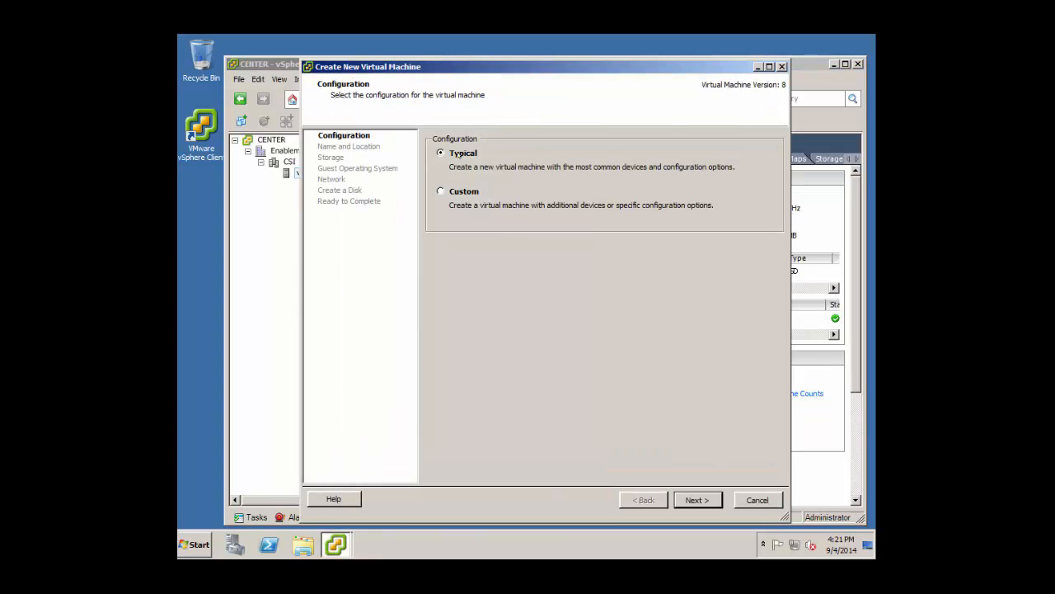
click(698, 500)
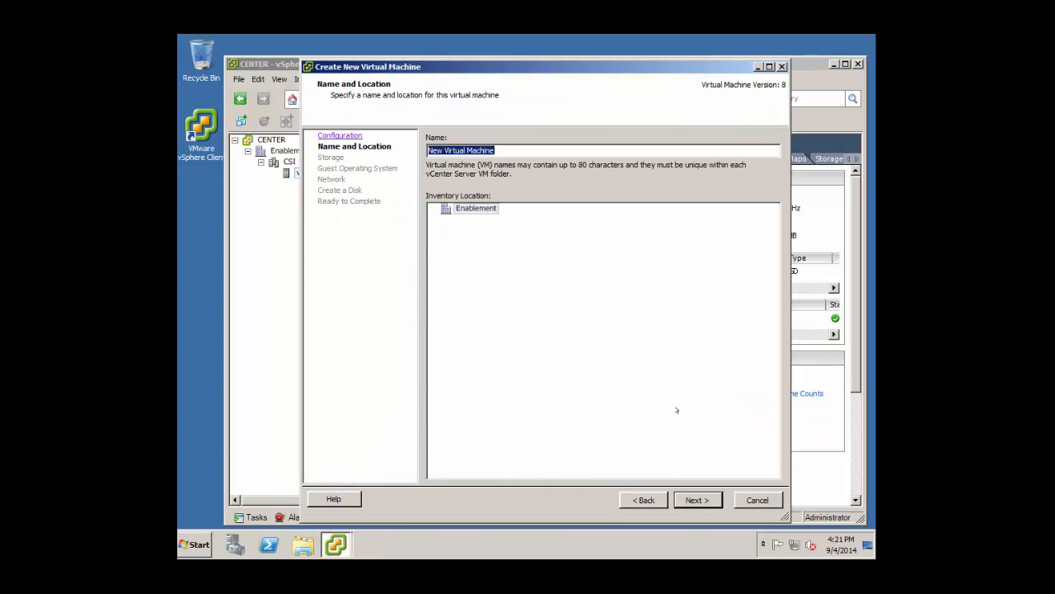
text(Win)
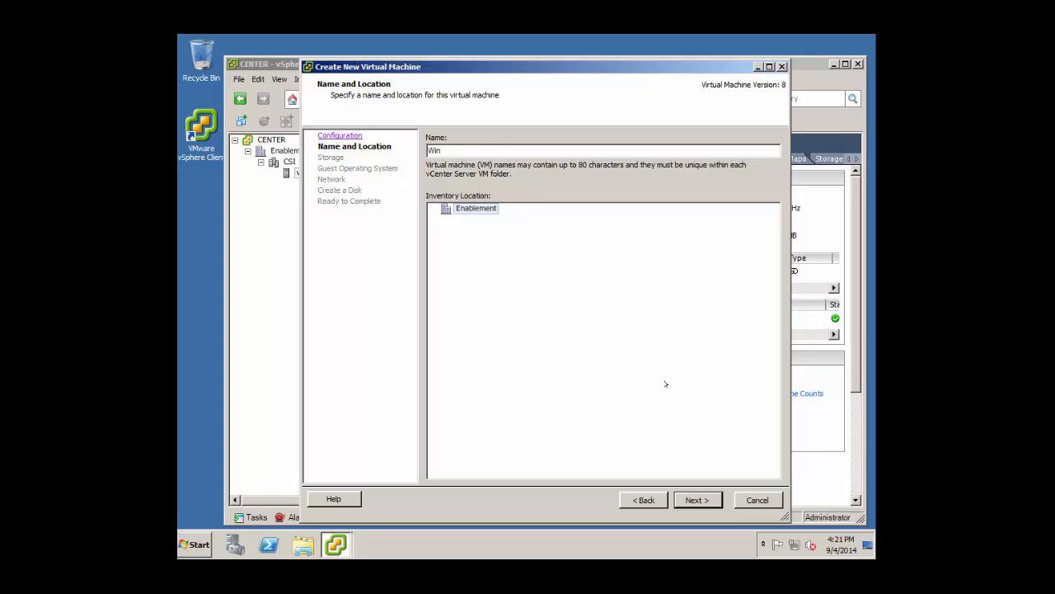
text(XP-Red)
click(697, 500)
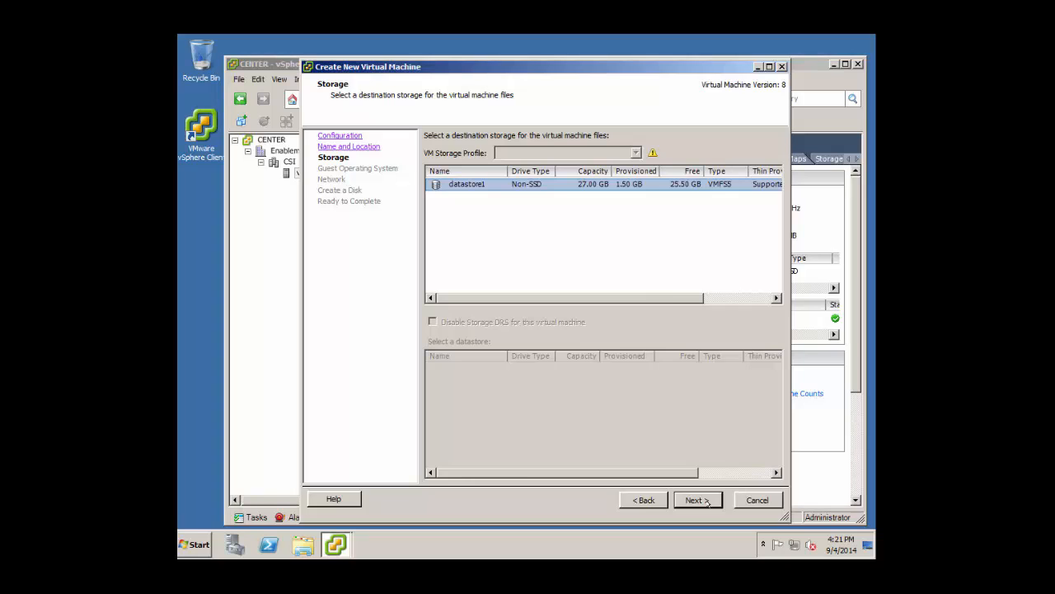
click(697, 500)
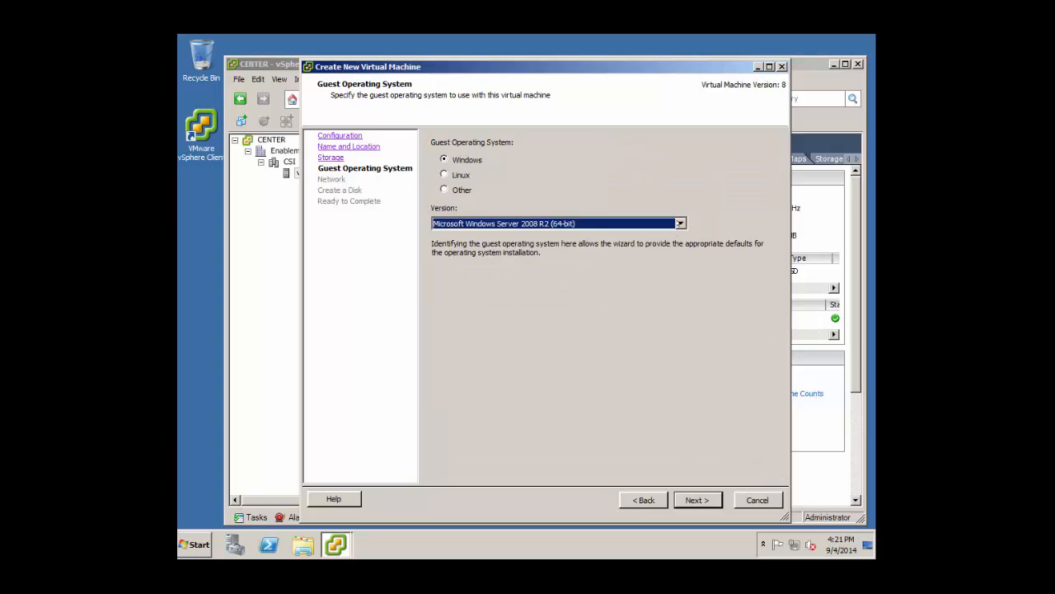
Choose Windows XP Professional (32-bit), keep VM Network, give it a 2 GB disk, and finish.
click(560, 223)
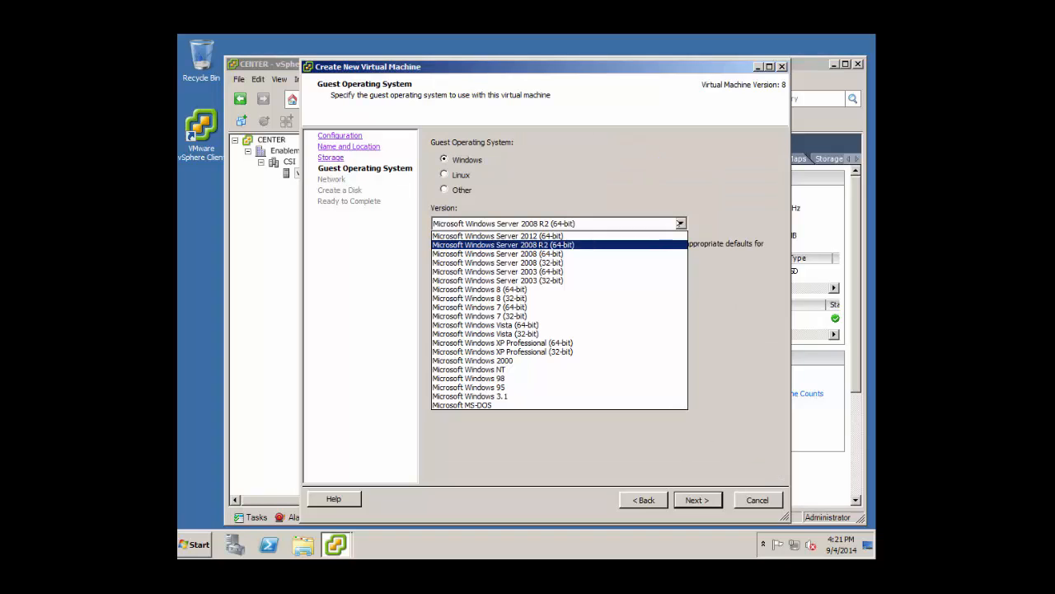
click(566, 352)
key(Return)
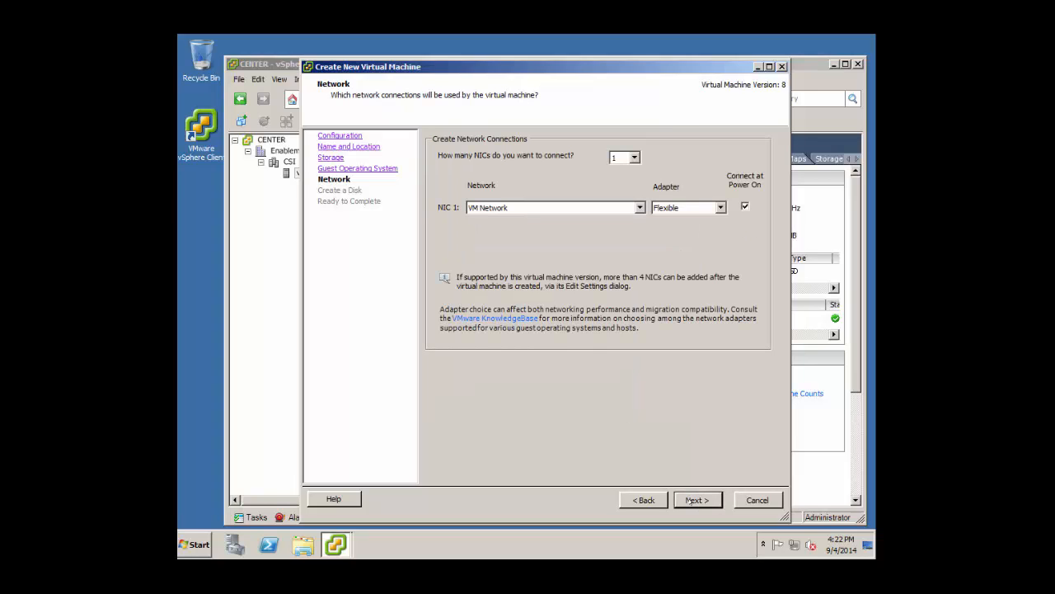
click(691, 500)
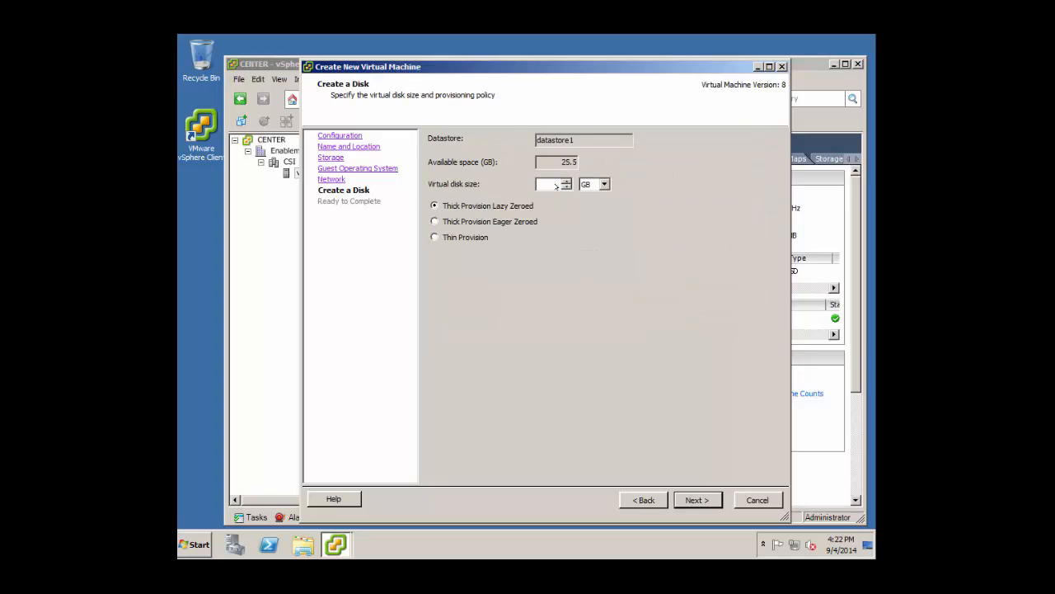
text(2)
click(697, 500)
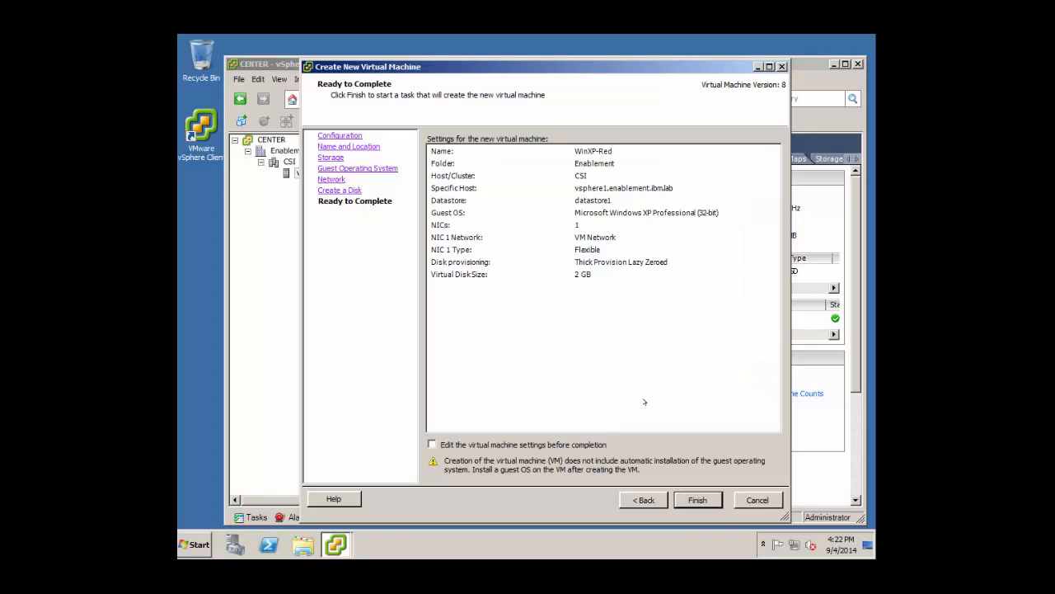
click(684, 498)
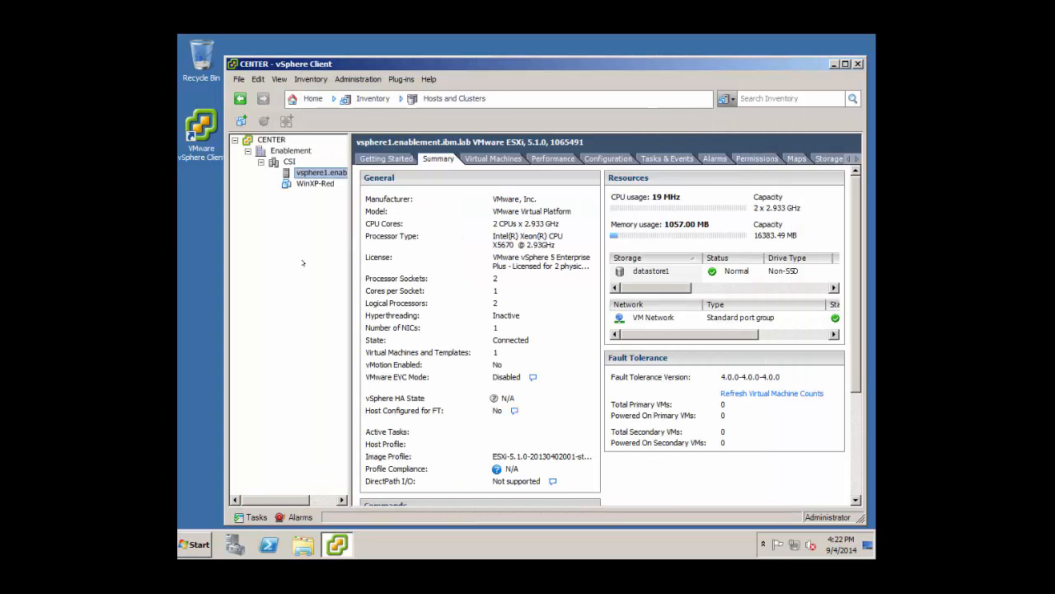
In WinXP-Red's settings, set memory to 64 MB and remove the floppy drive.
click(306, 182)
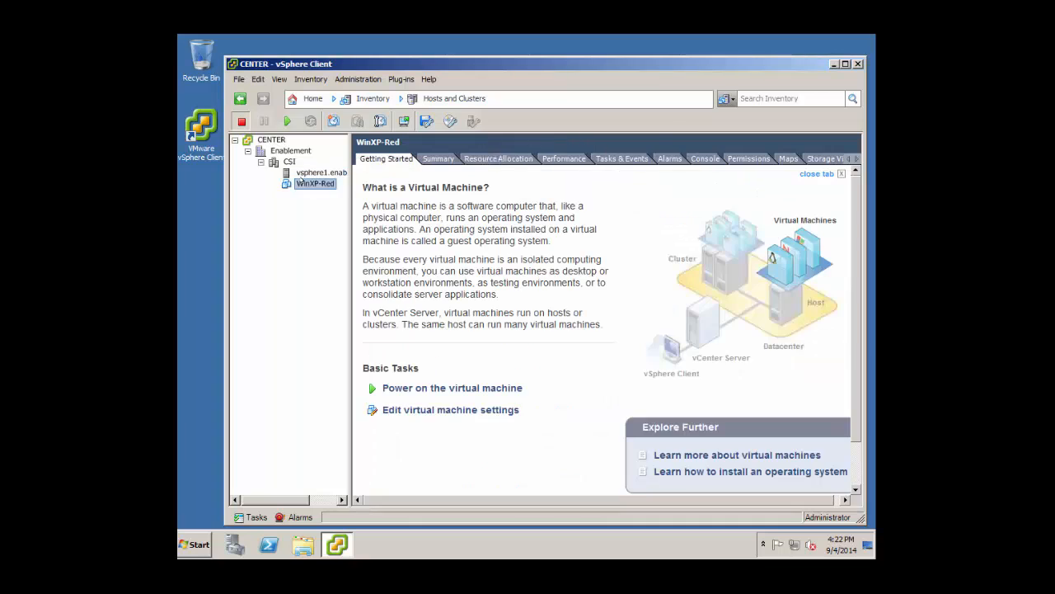
right_click(303, 181)
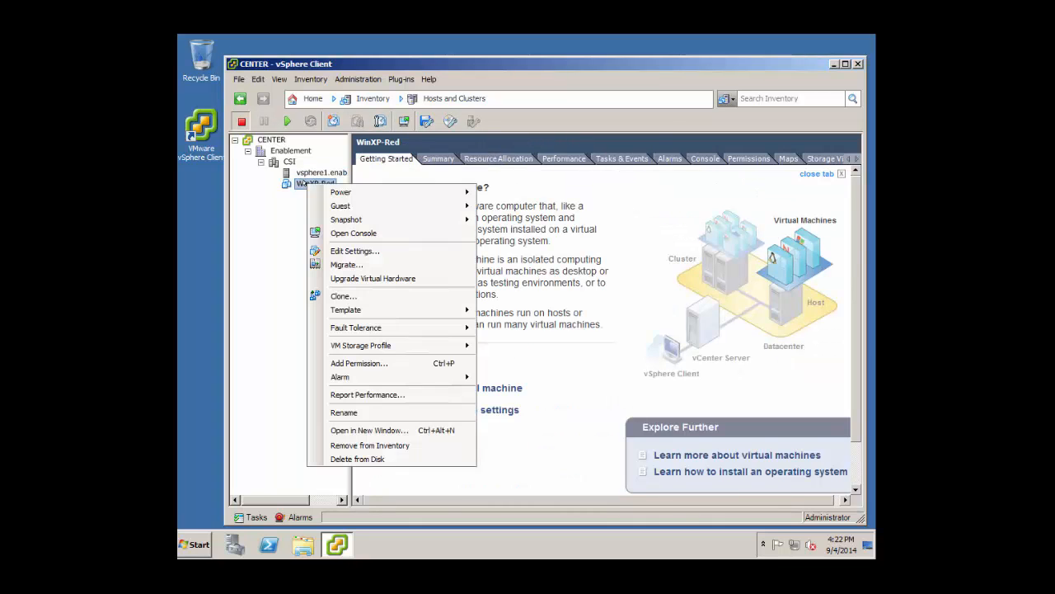
click(341, 250)
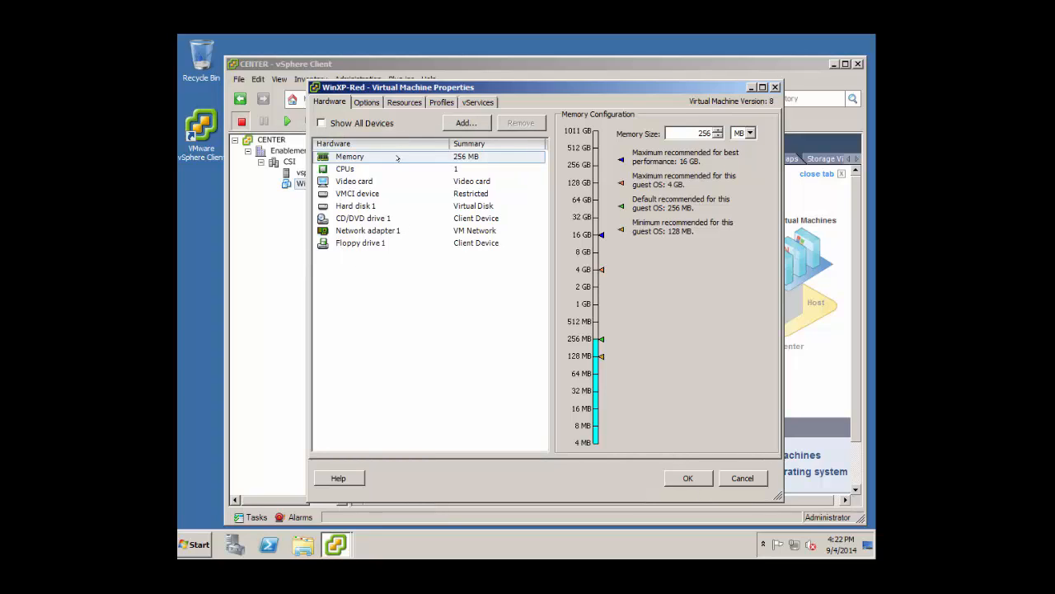
click(401, 158)
double_click(702, 134)
text(64)
click(363, 242)
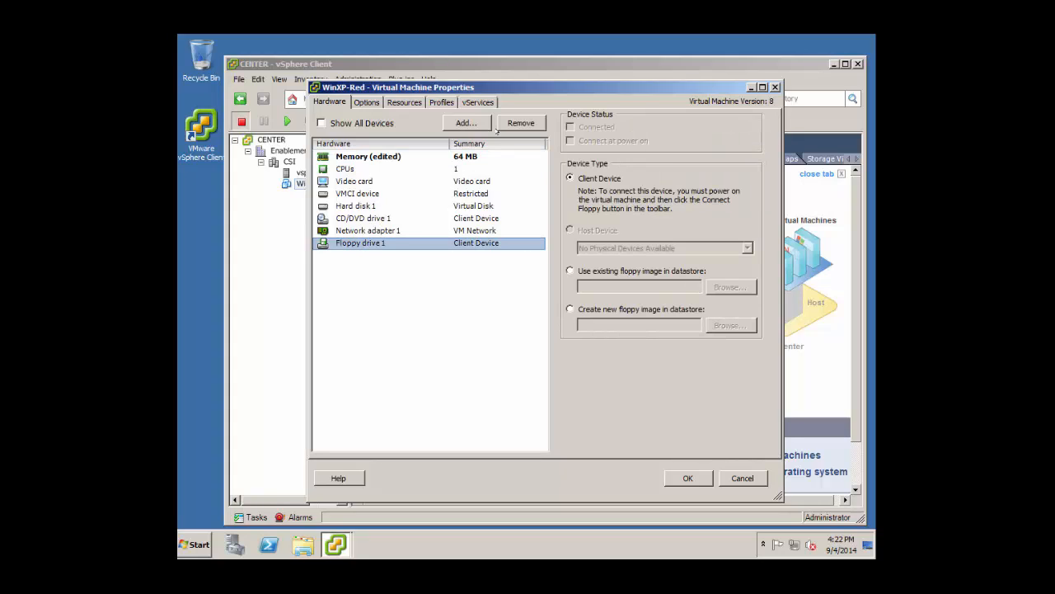
click(520, 123)
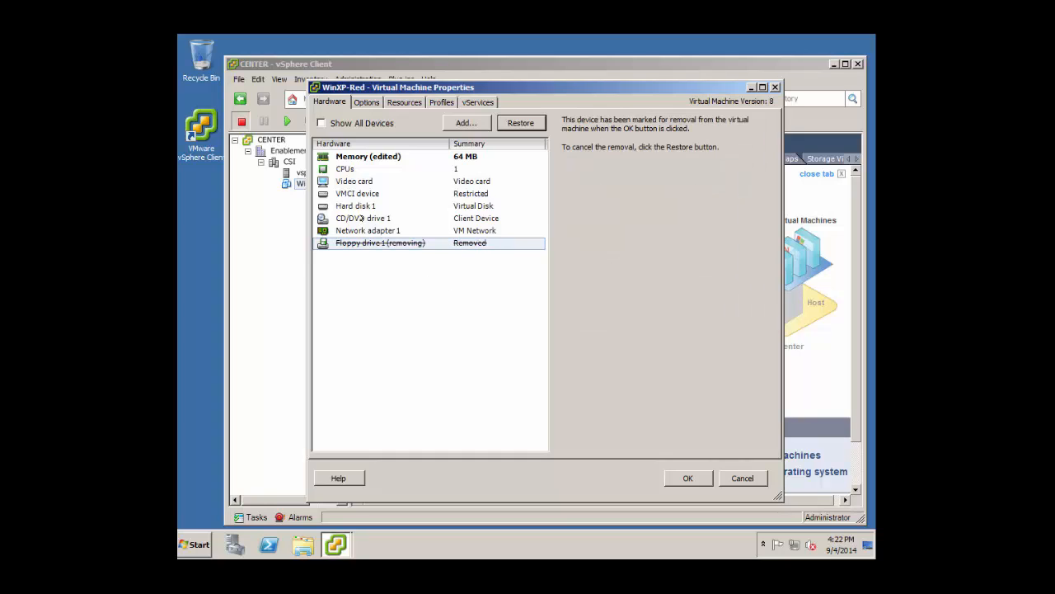
Point the CD/DVD drive to the Windows XP ISO on datastore1, connected at power on.
click(360, 218)
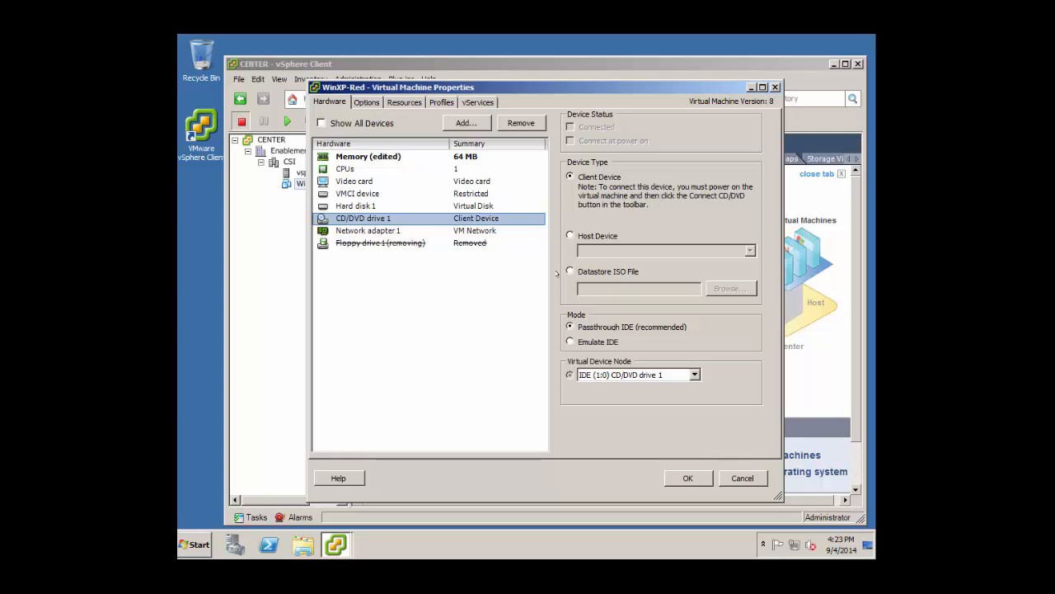
click(569, 270)
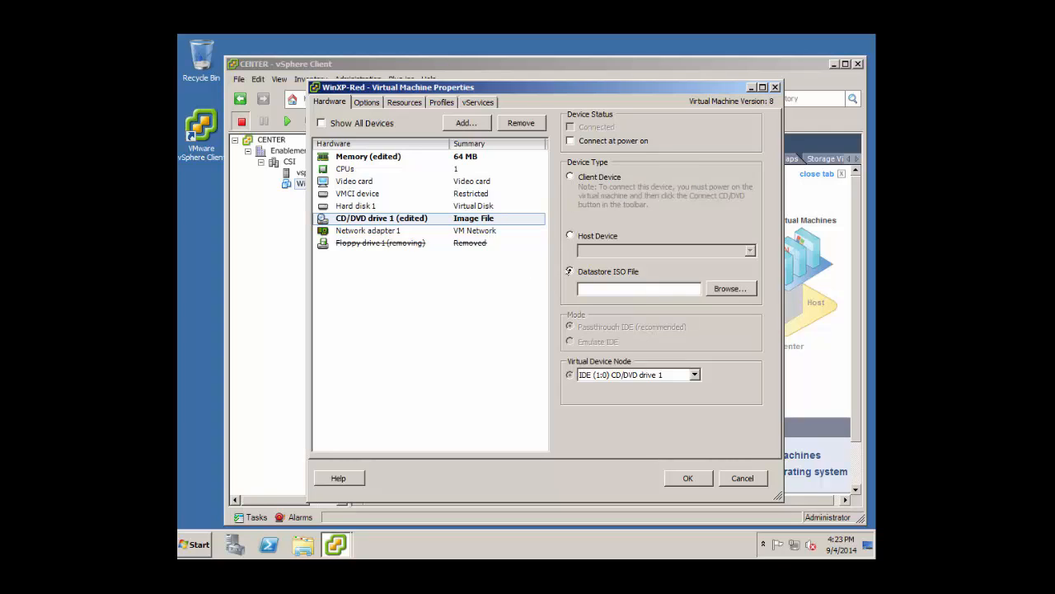
click(723, 289)
double_click(459, 240)
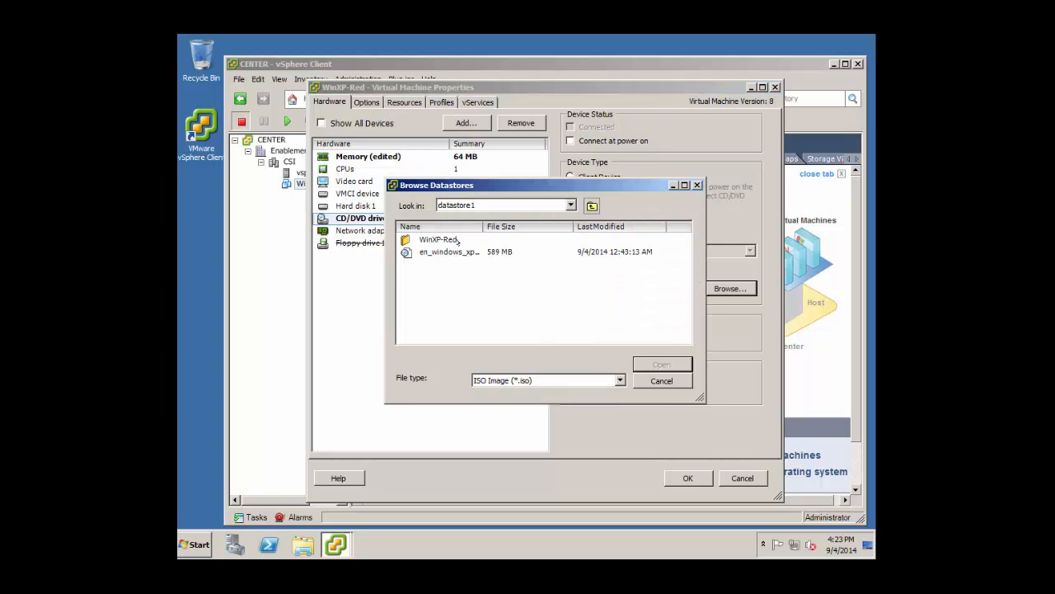
click(458, 251)
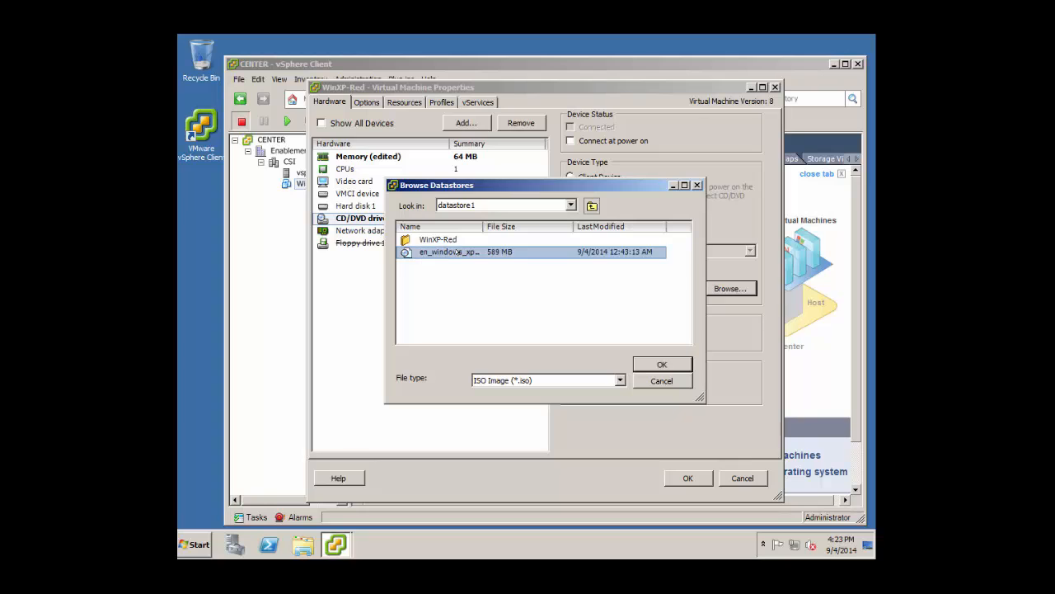
click(662, 364)
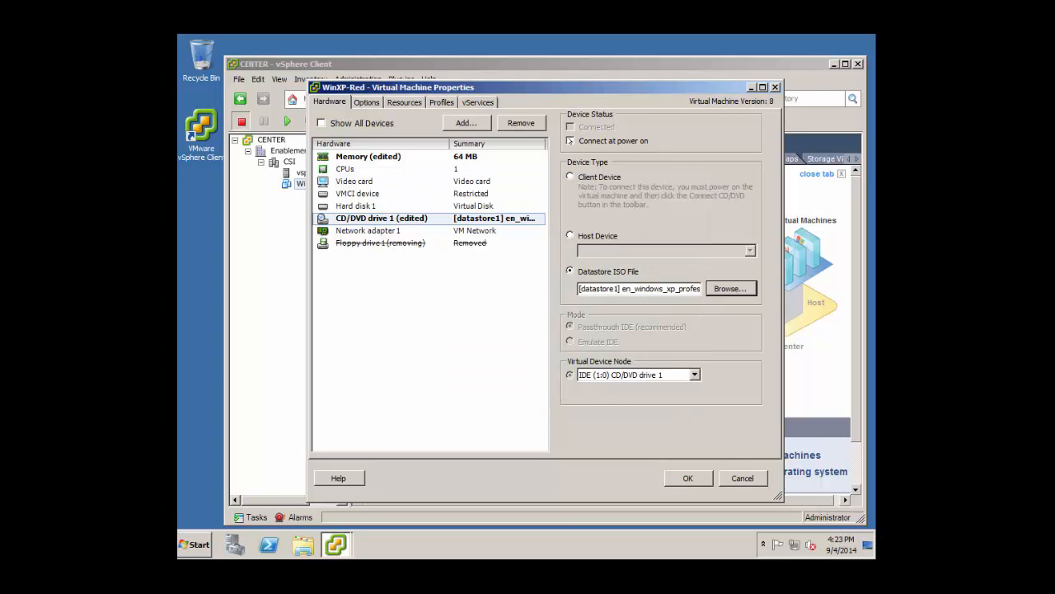
click(569, 141)
Force BIOS setup on next boot in Boot Options and apply the settings.
click(369, 101)
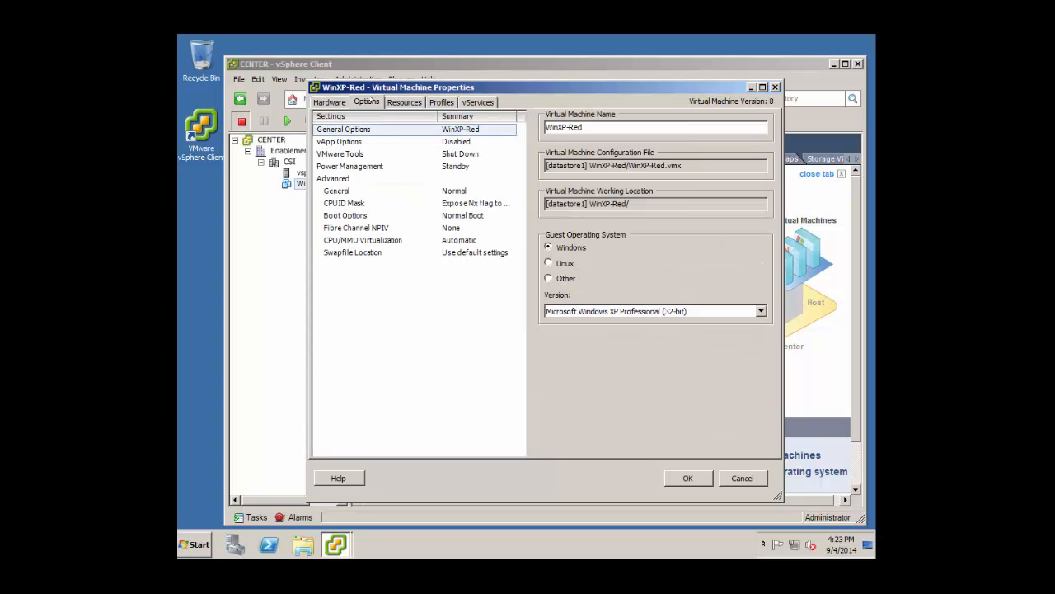
click(354, 216)
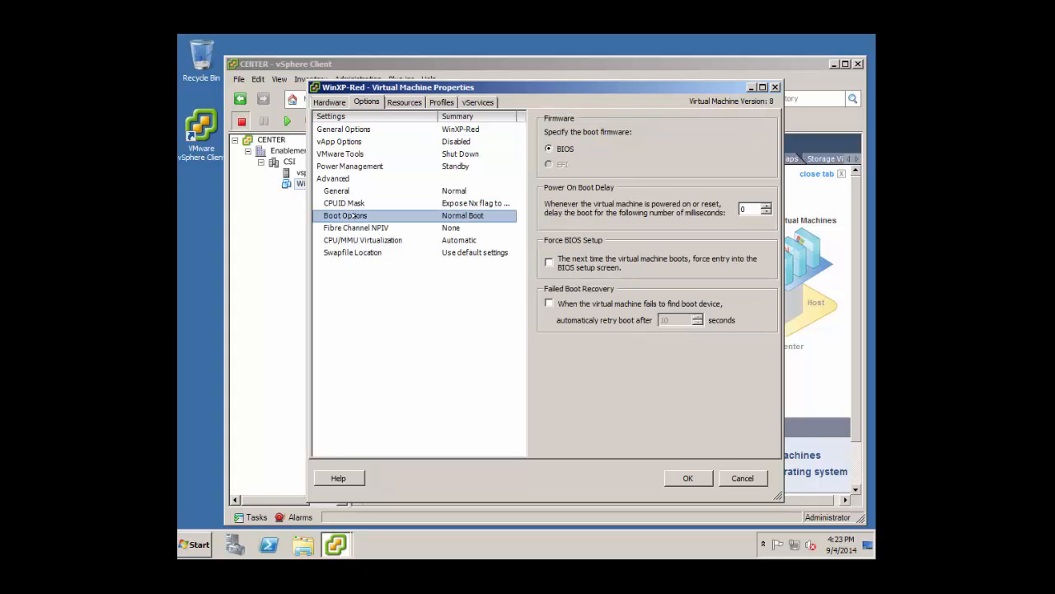
click(548, 262)
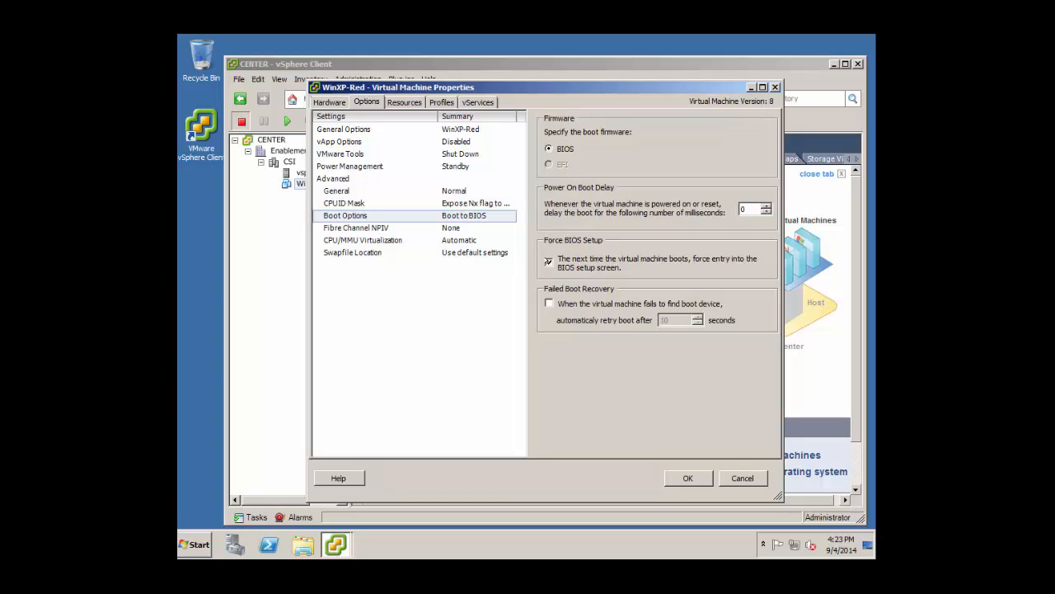
click(688, 478)
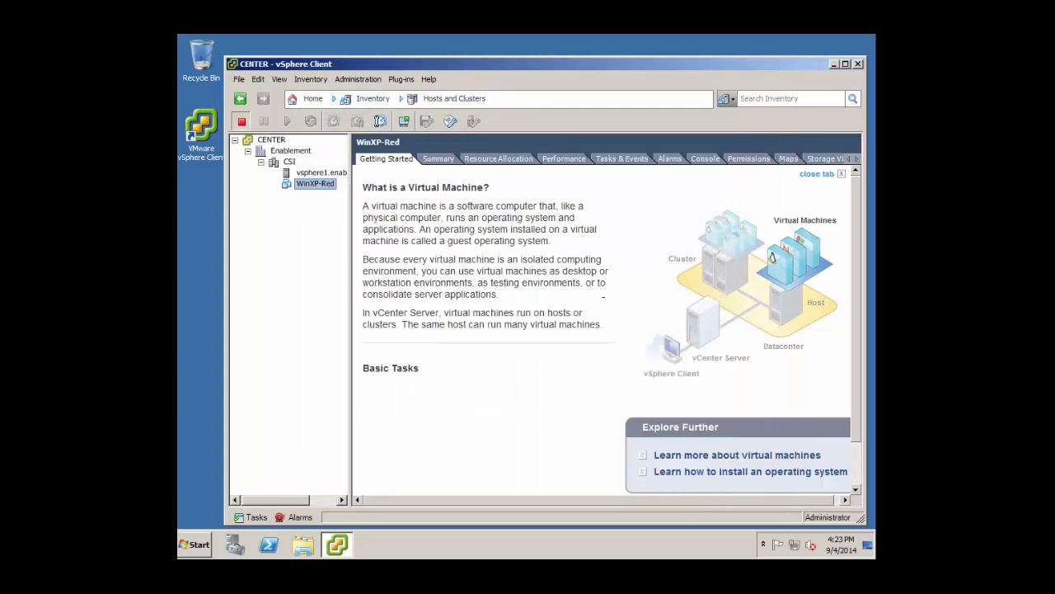
Power on WinXP-Red from its Console tab.
click(706, 158)
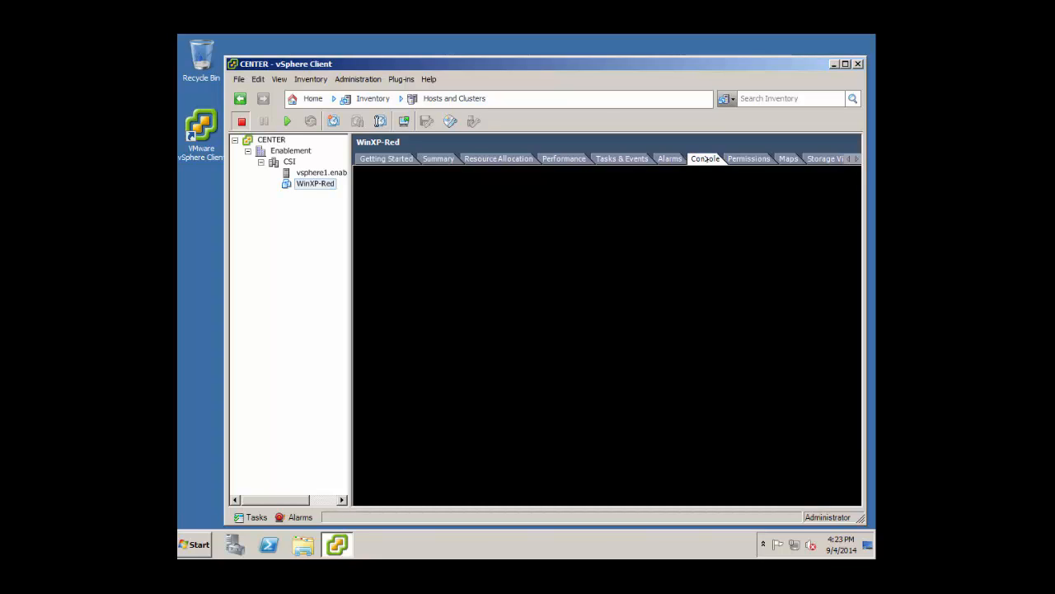
click(315, 224)
click(287, 122)
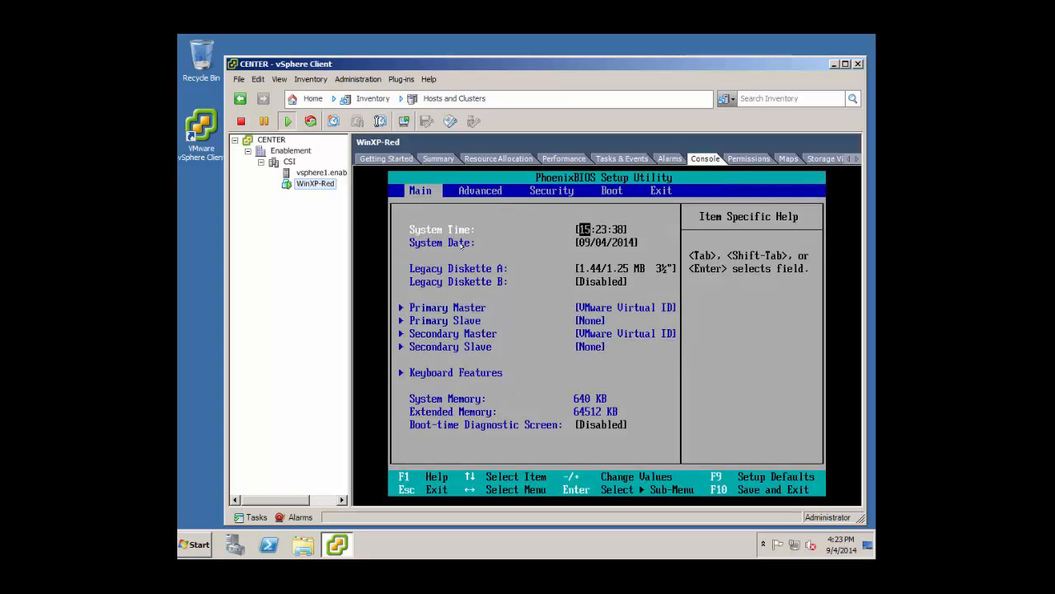
In the BIOS Boot page, move CD-ROM Drive to the top, save with F10 and reboot.
click(522, 237)
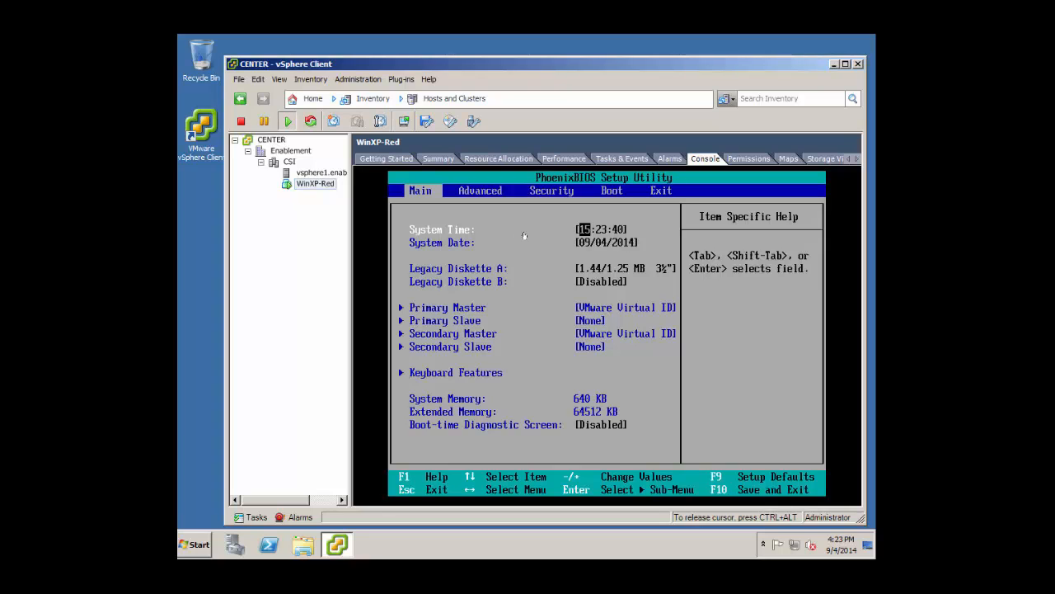
key(Right)
key(Right)
key(Right)
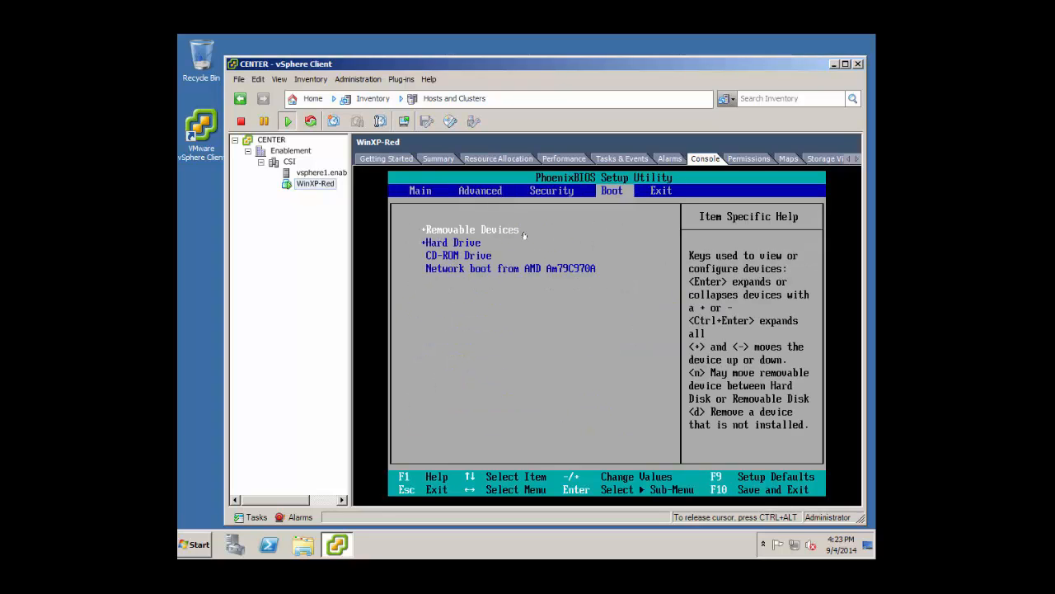
key(Down)
key(Down)
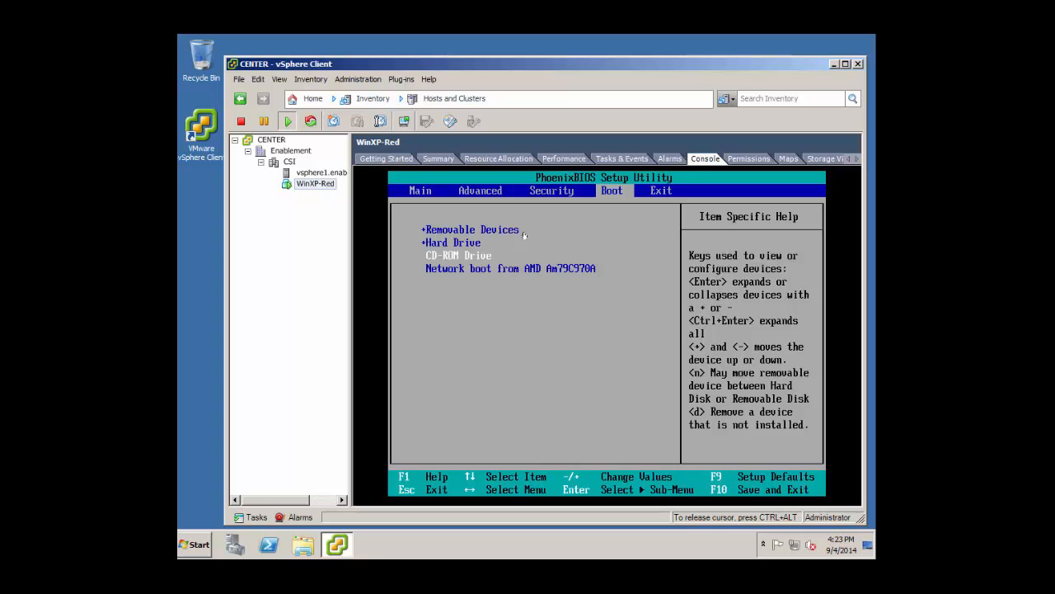
key(plus)
key(plus)
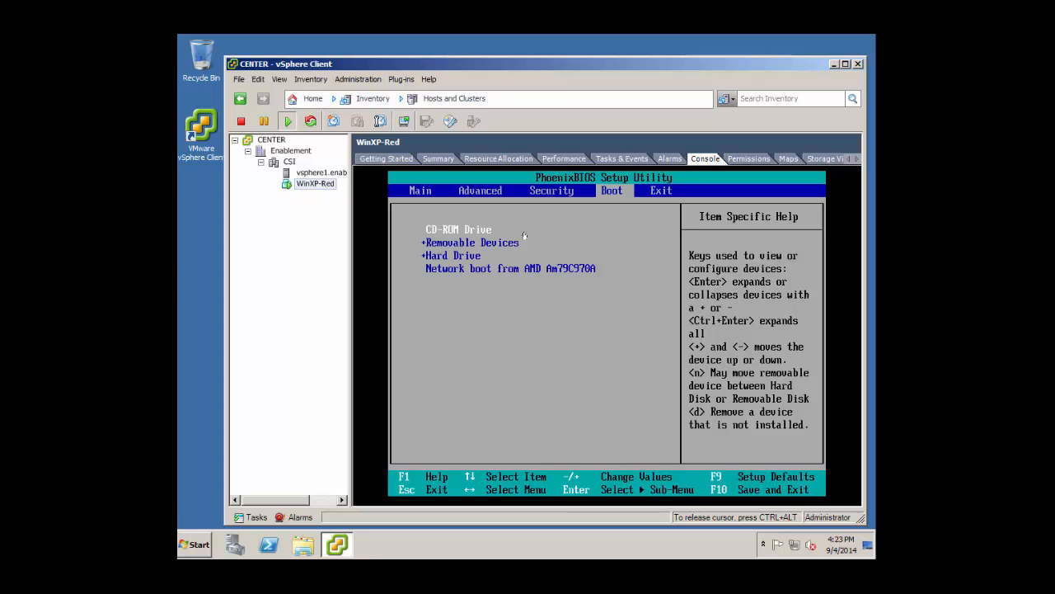
key(F10)
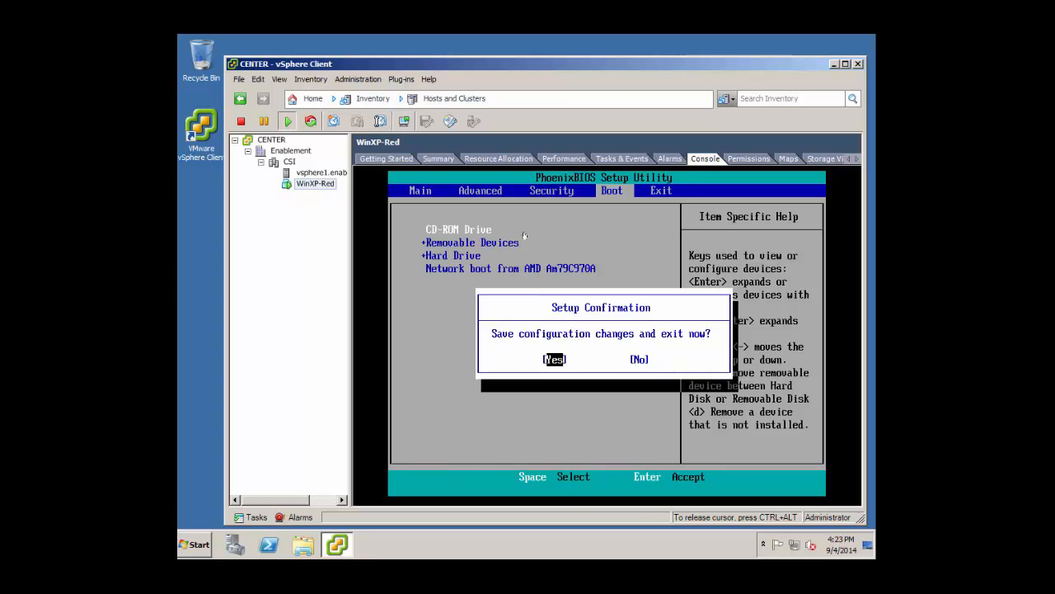
key(Return)
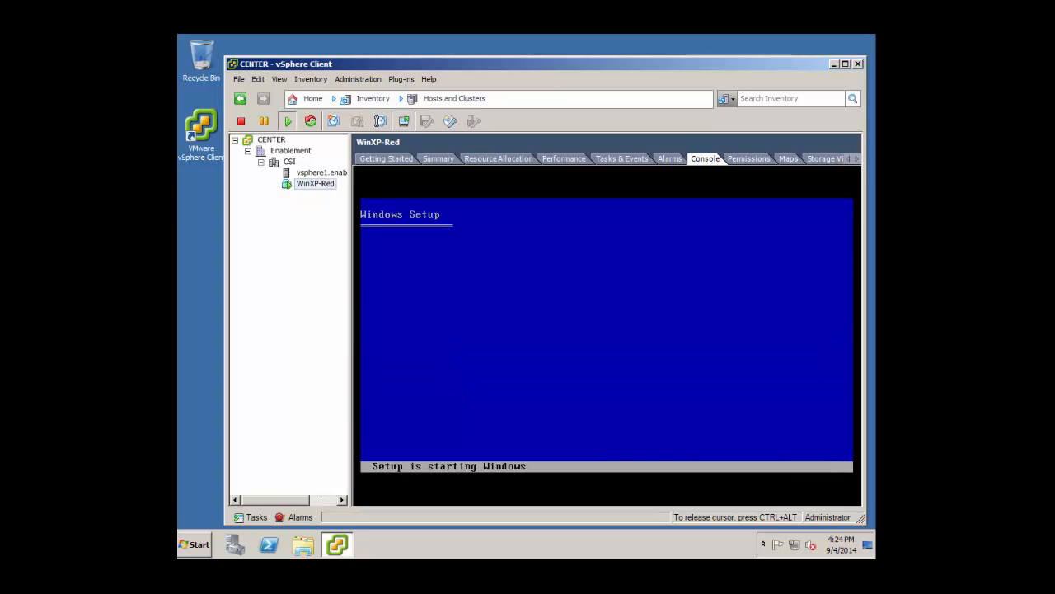
Accept the XP license, create a partition on the 2048 MB disk, and format it NTFS.
key(Return)
key(F8)
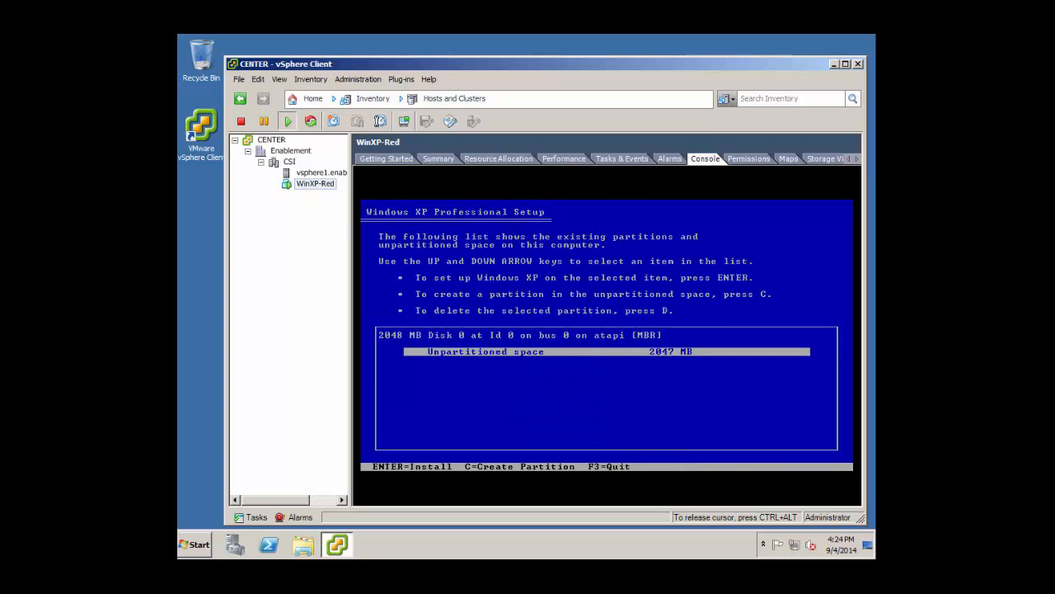
key(Return)
key(Down)
key(Down)
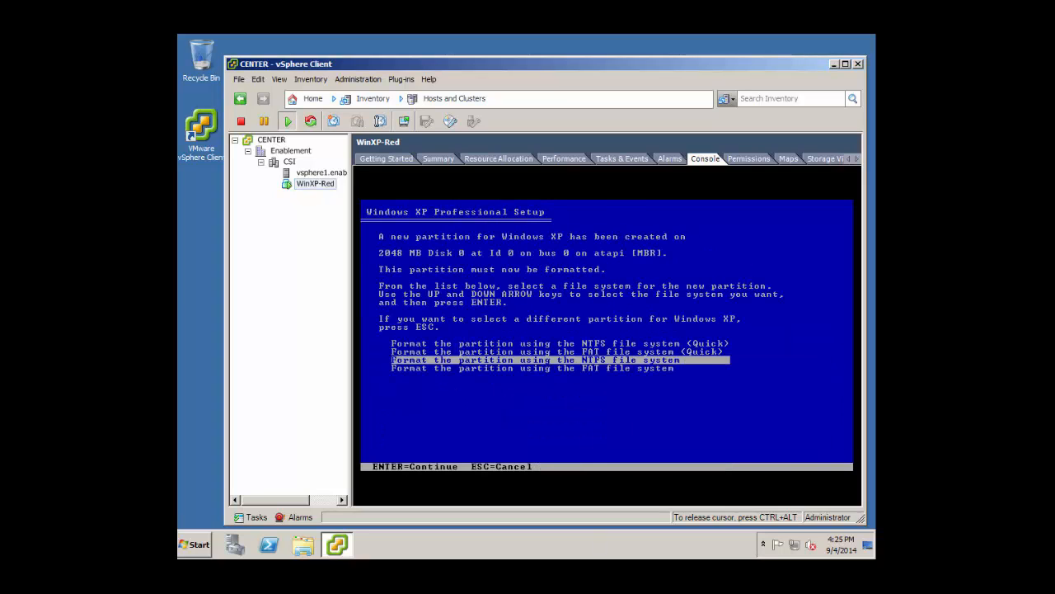
key(Return)
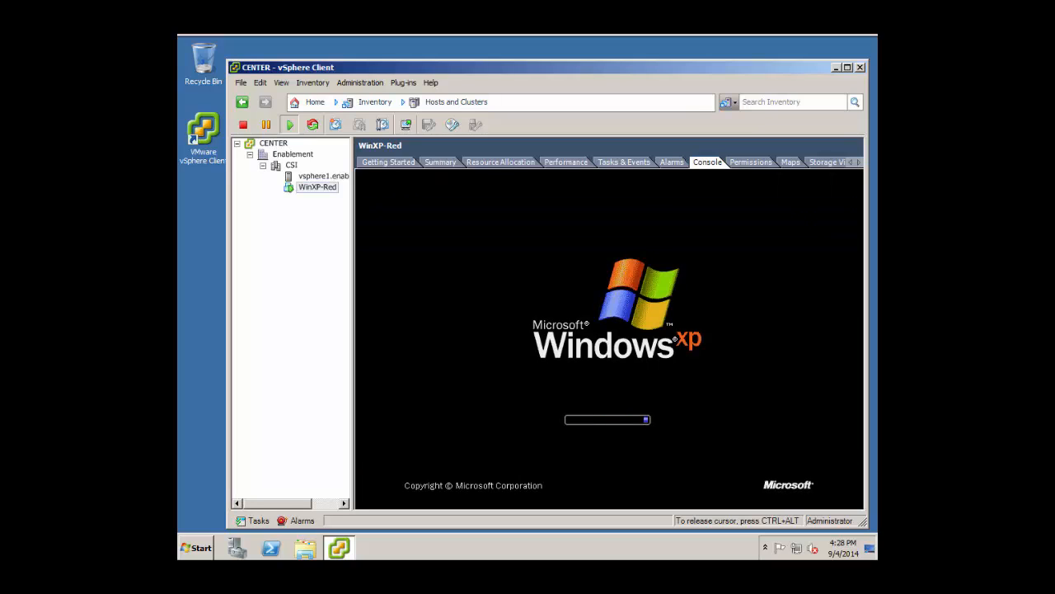
Keep default regional settings, enter the owner name and organization, and skip the product key.
key(ctrl+alt)
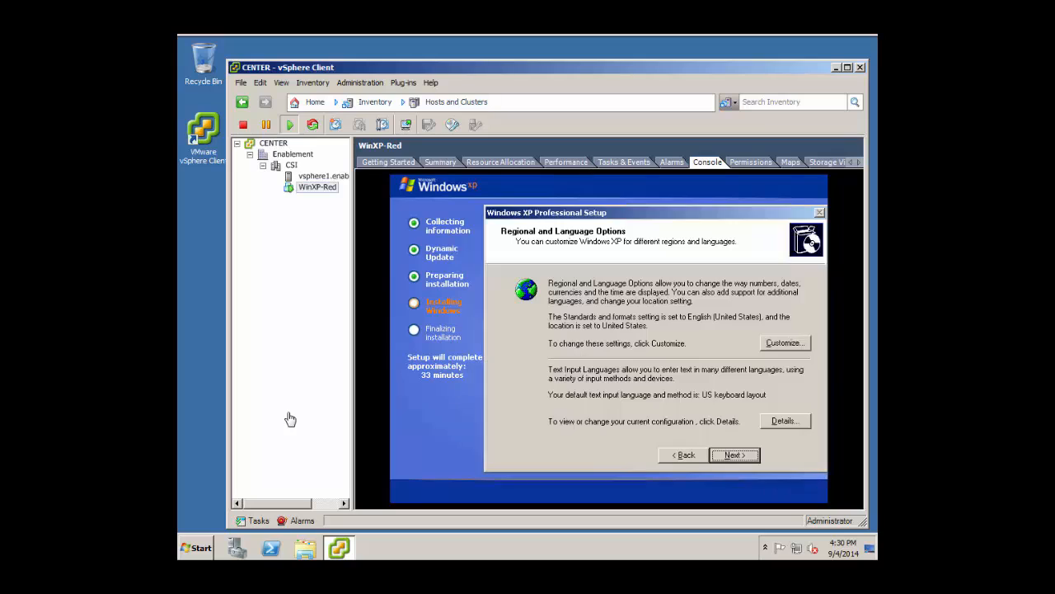
click(743, 452)
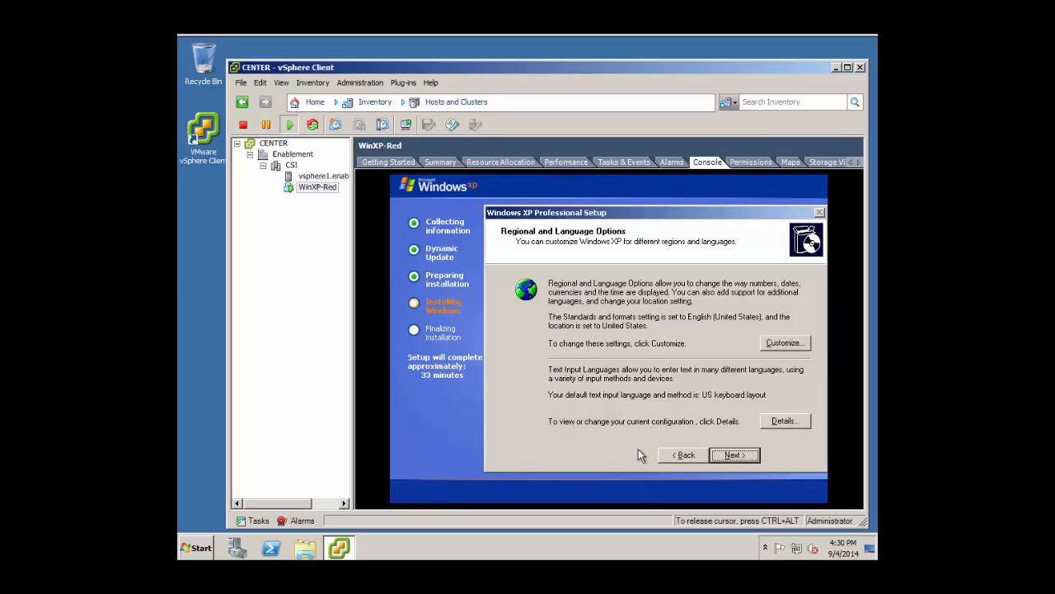
click(732, 455)
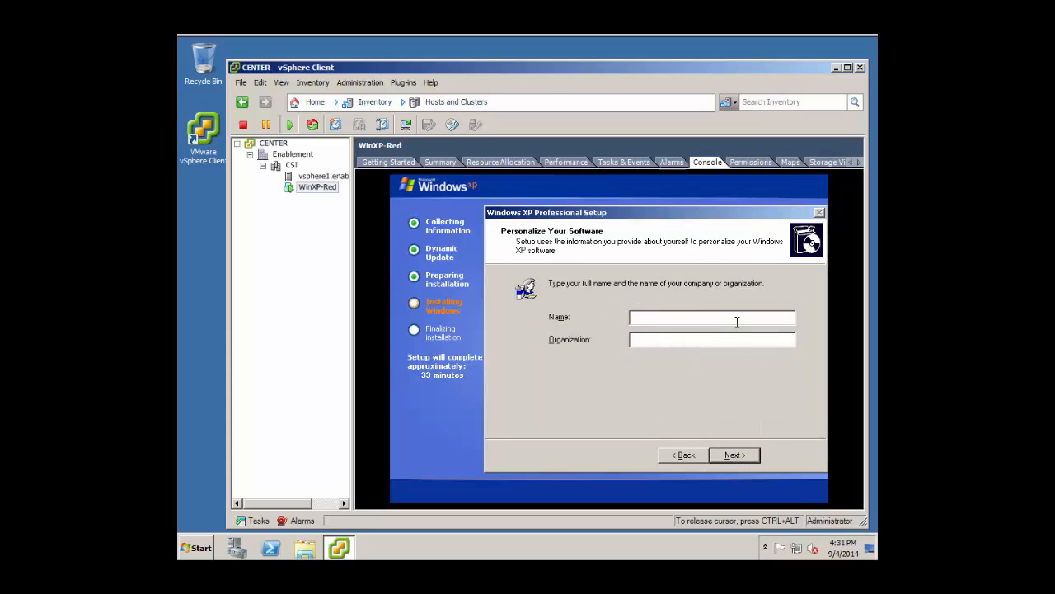
text(IBM UserIBM)
click(740, 454)
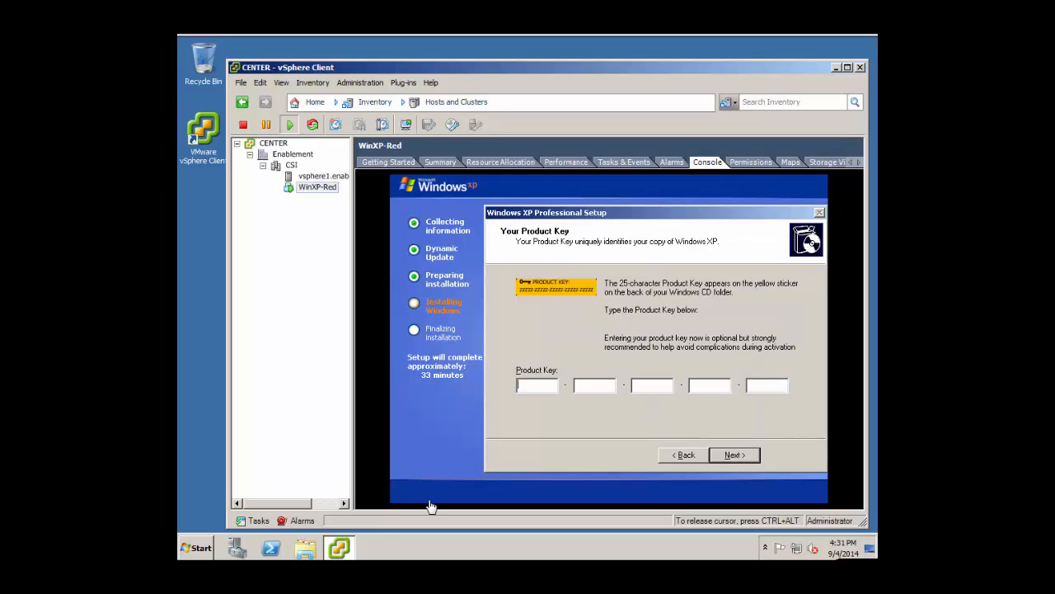
click(744, 456)
Name the computer WinXP-Red with an administrator password, keep typical networking and WORKGROUP.
text(w)
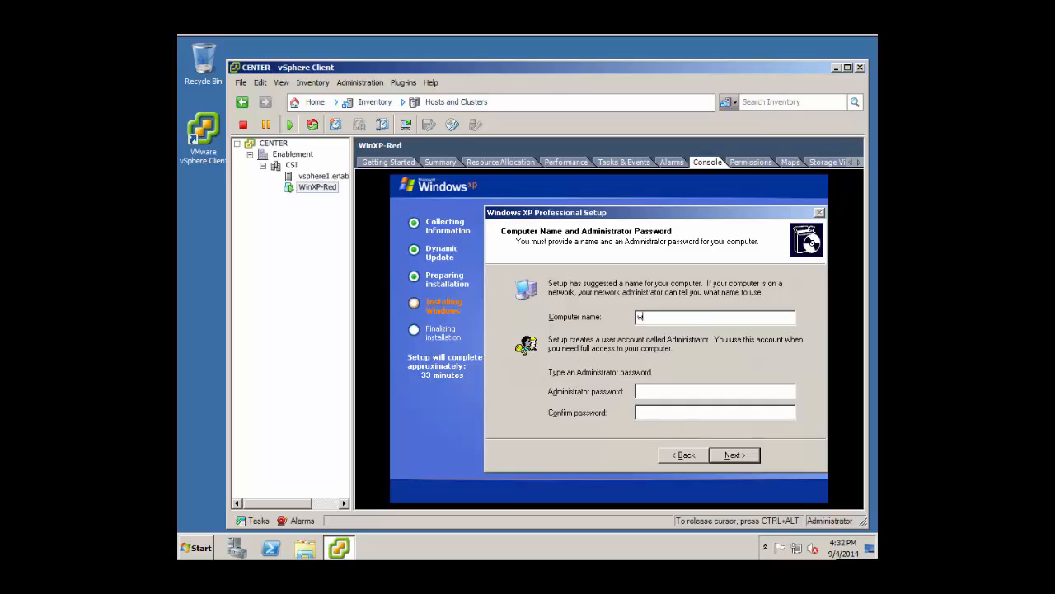
key(BackSpace)
text(WinXP-Red**************)
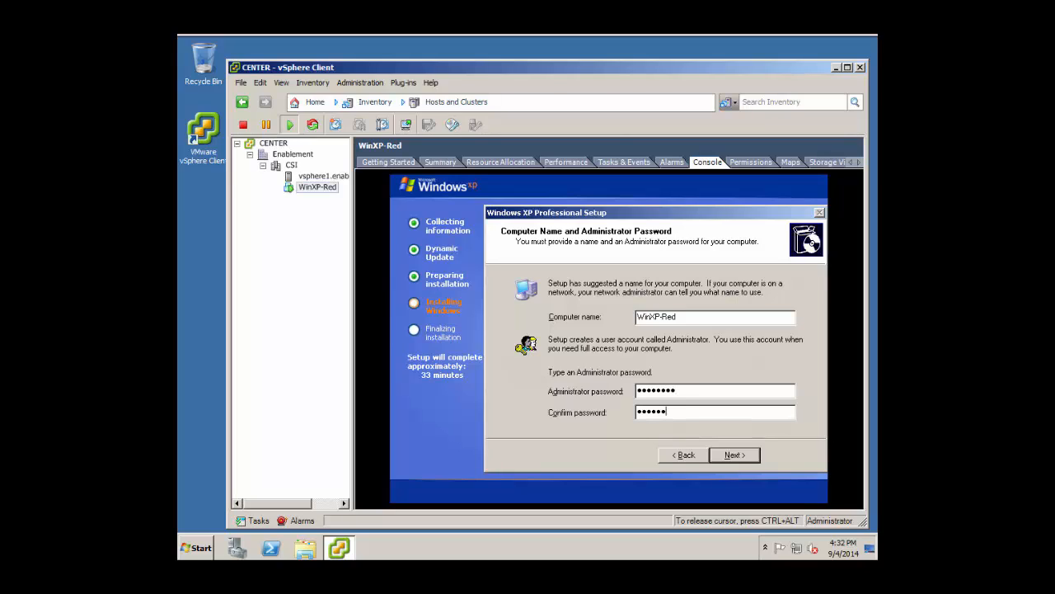
text(**)
key(Tab)
key(Tab)
click(746, 455)
click(746, 455)
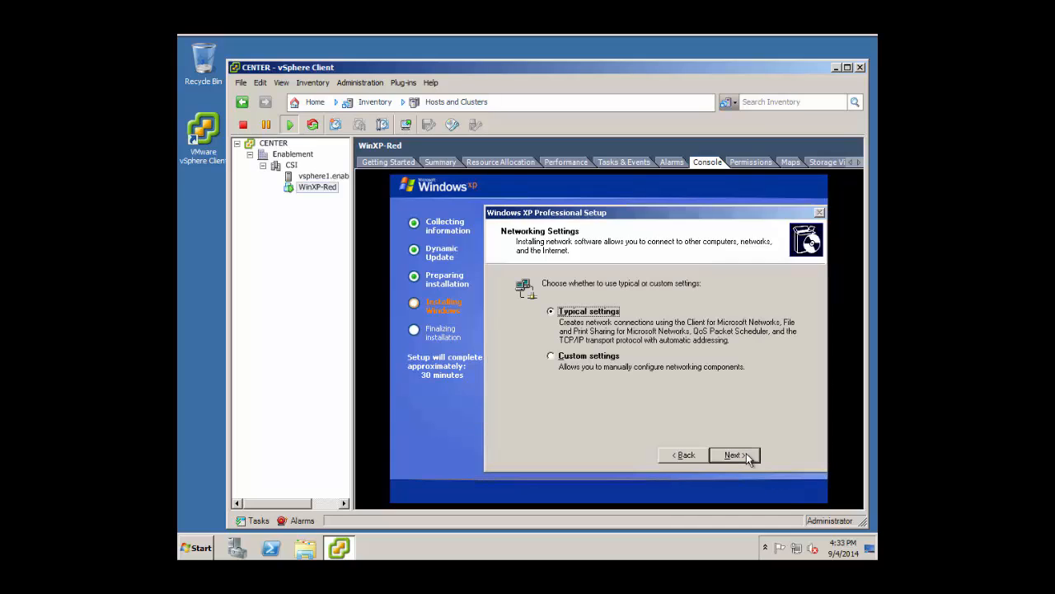
click(746, 454)
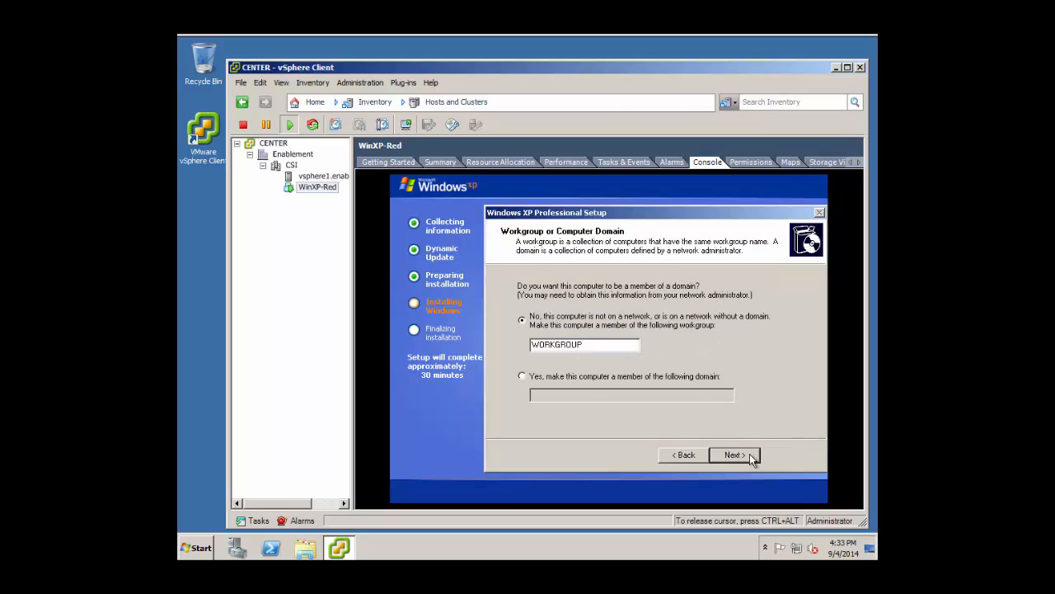
click(750, 454)
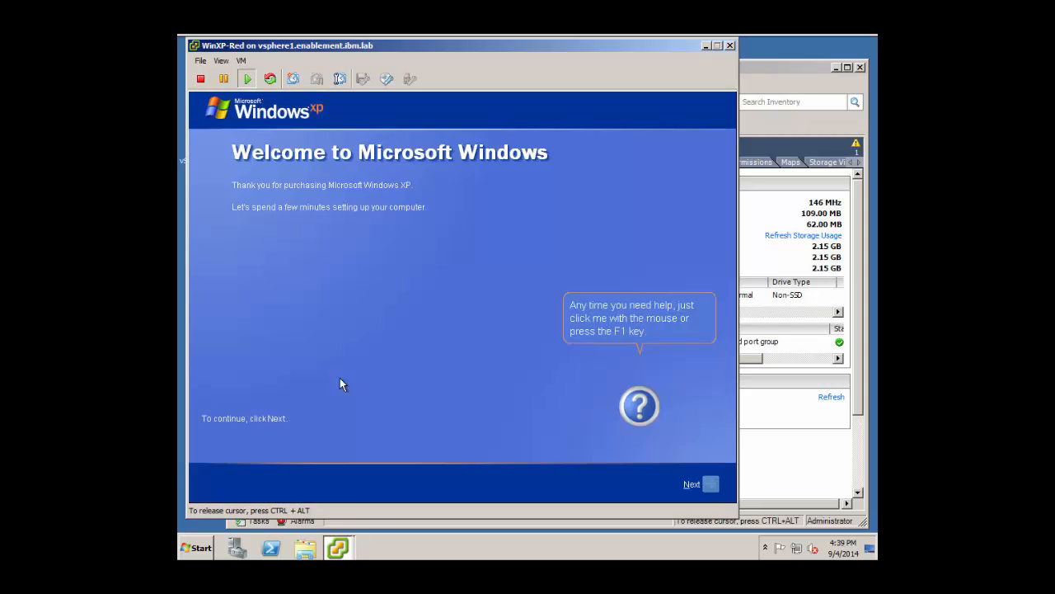
Decline Automatic Updates, skip internet setup, and postpone Windows activation.
key(Return)
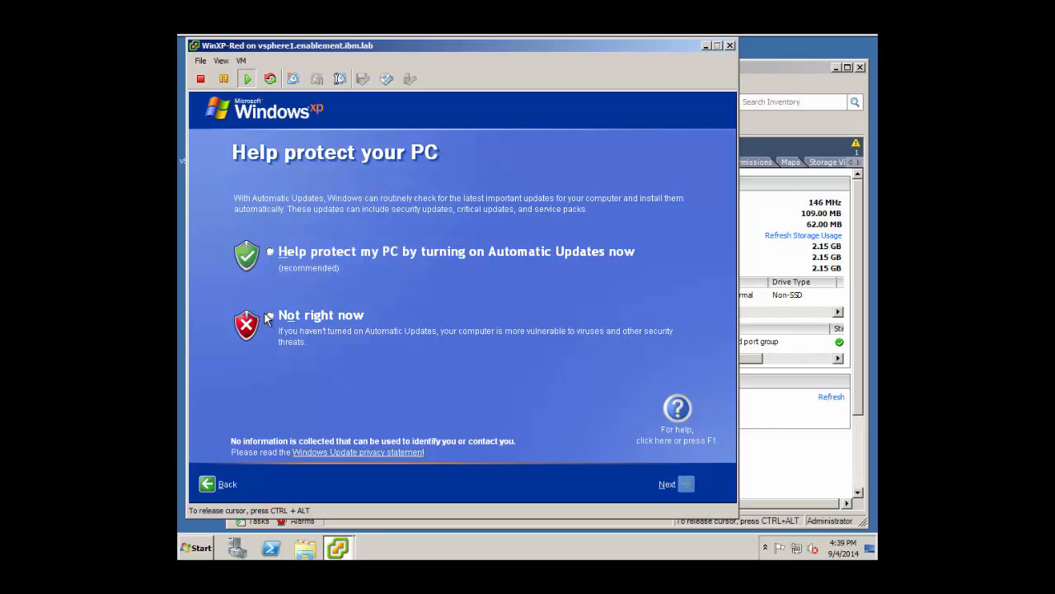
click(270, 318)
key(Return)
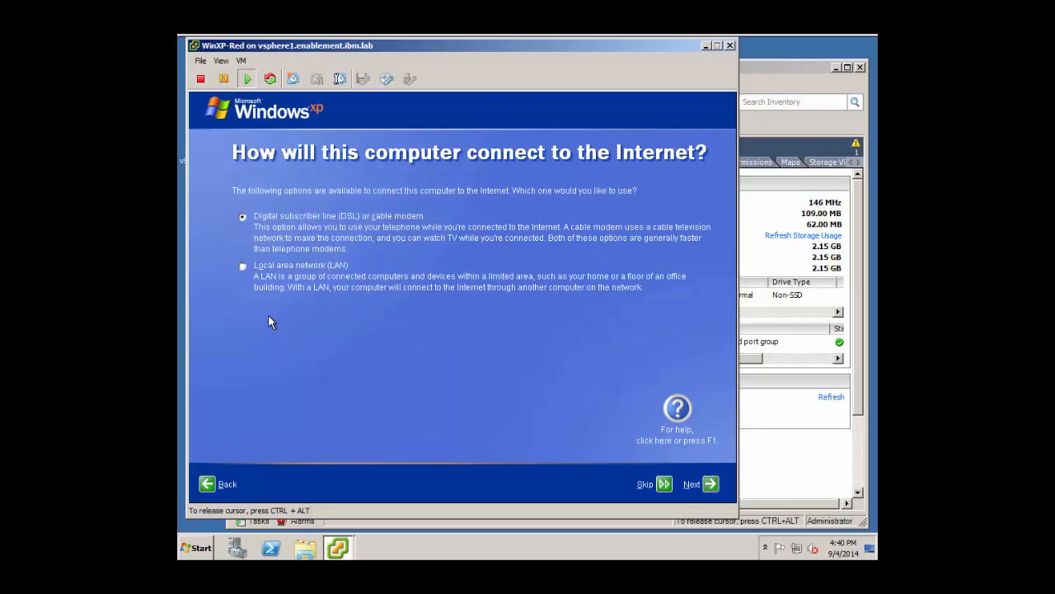
click(670, 487)
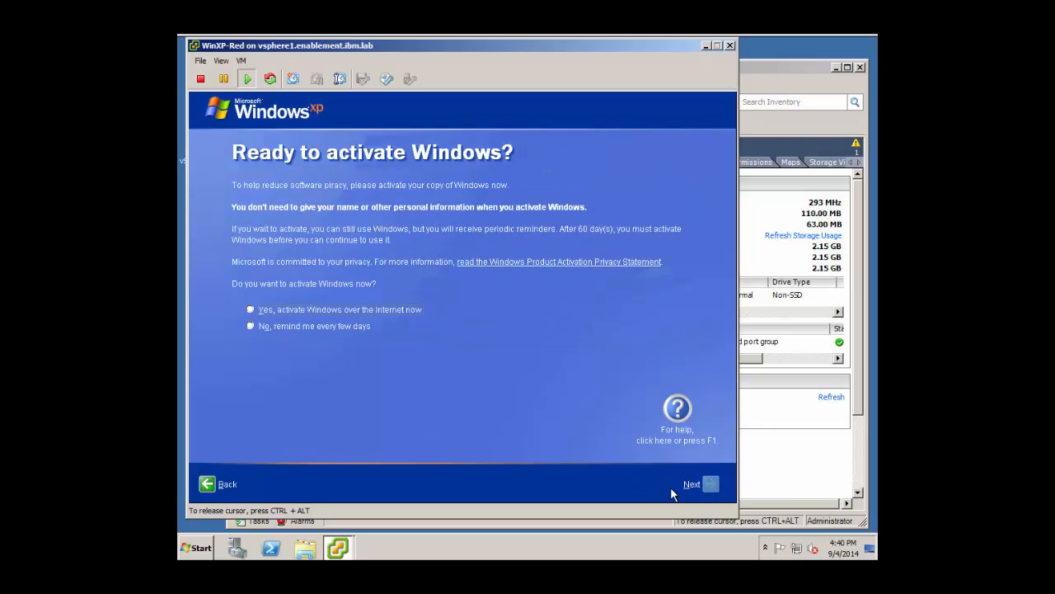
click(252, 327)
click(712, 487)
Create the user Admin and finish the welcome wizard.
text(A)
text(dmin)
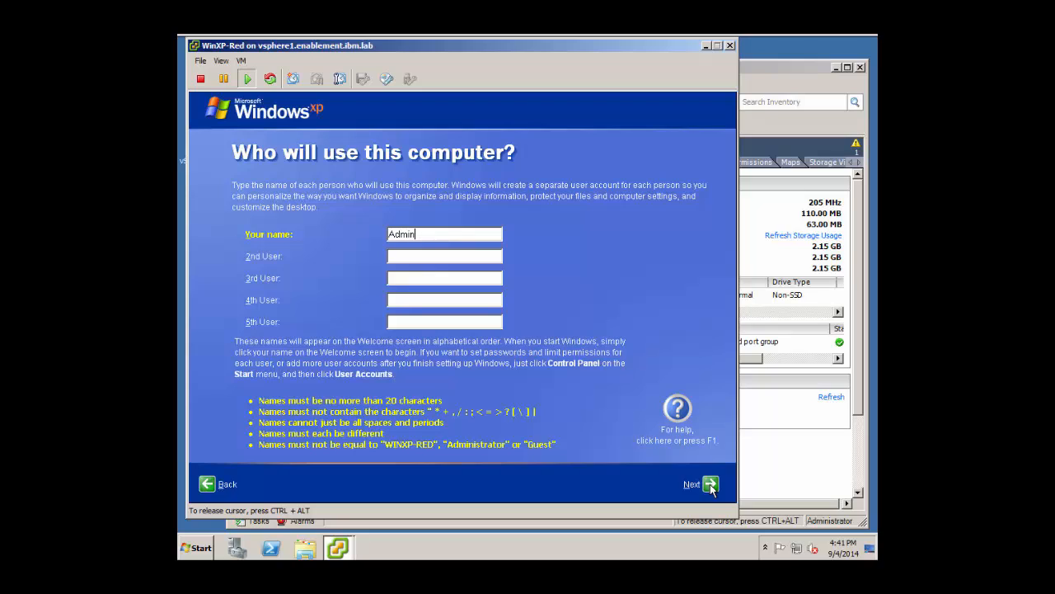
click(710, 485)
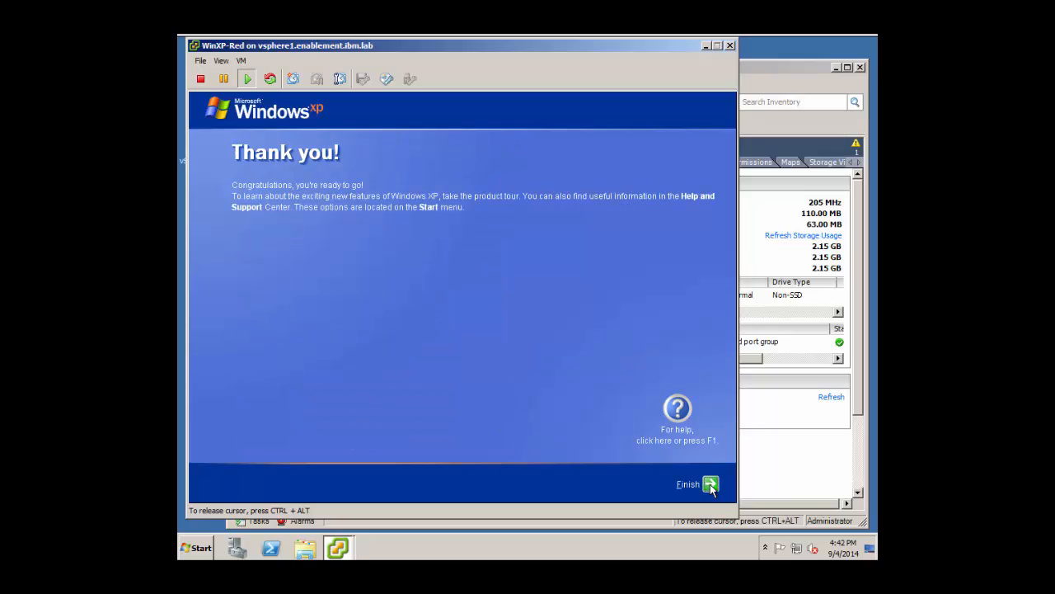
click(711, 486)
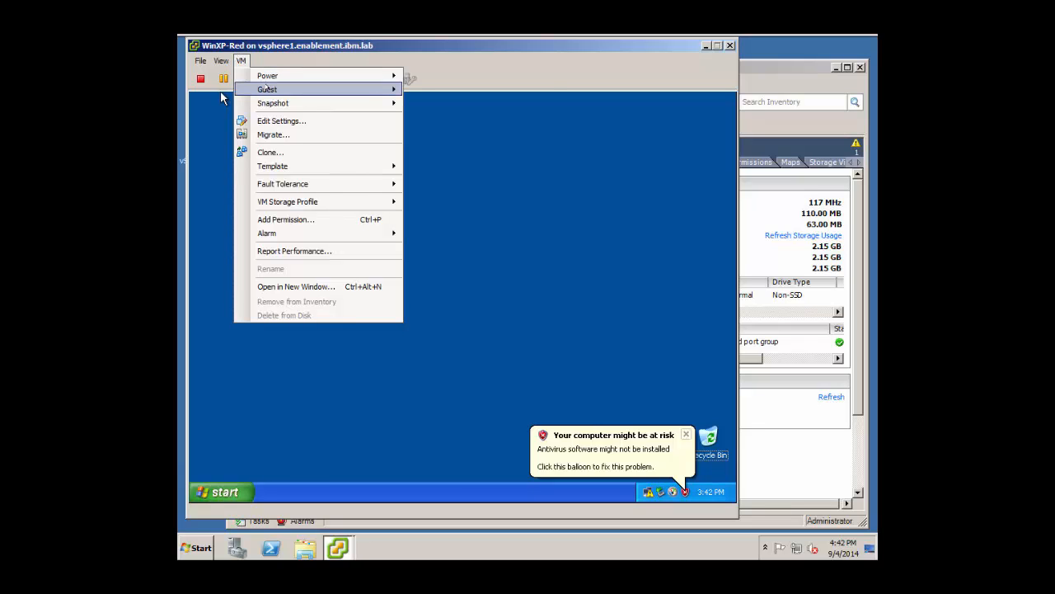
Install VMware Tools in the guest with Typical setup and restart the guest.
mouse_move(343, 88)
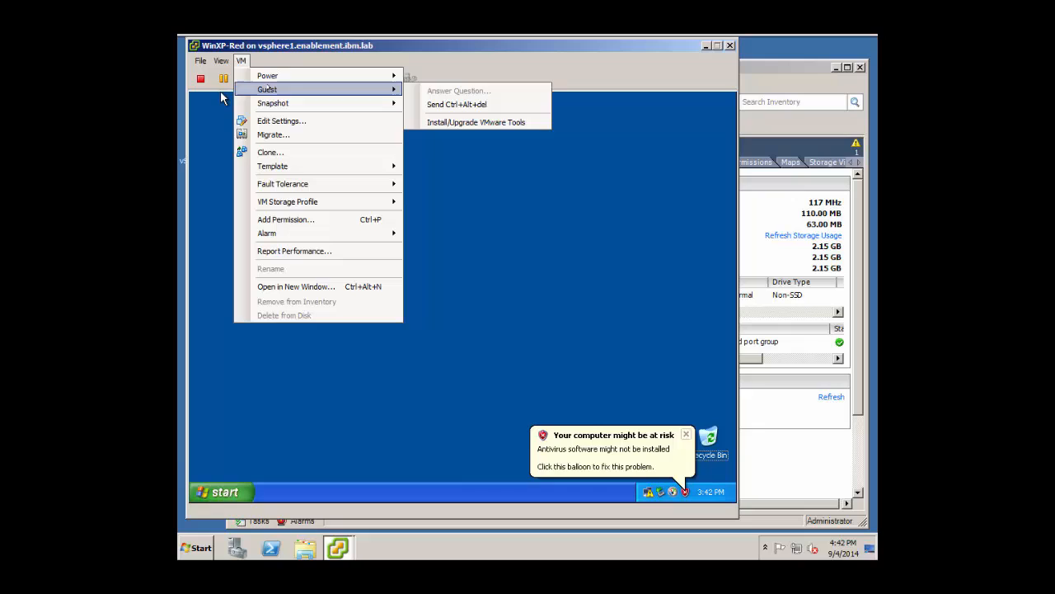
click(431, 121)
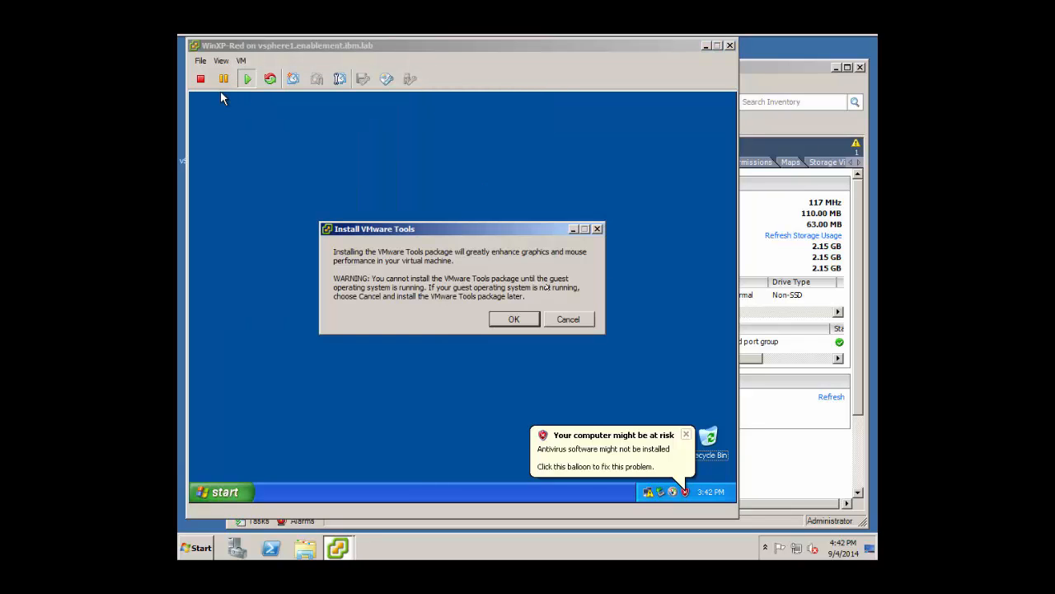
click(528, 318)
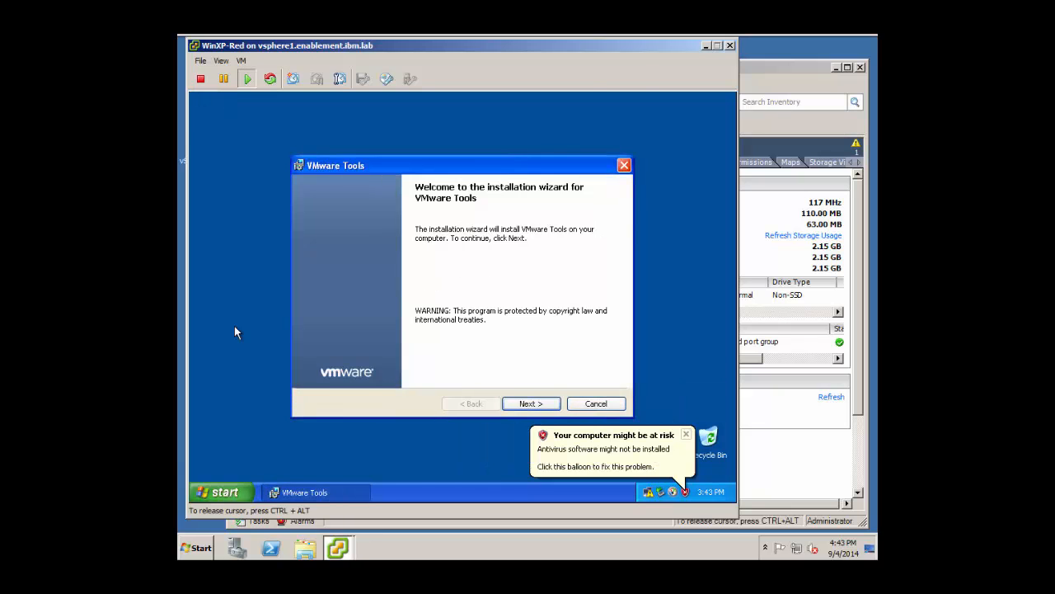
key(Return)
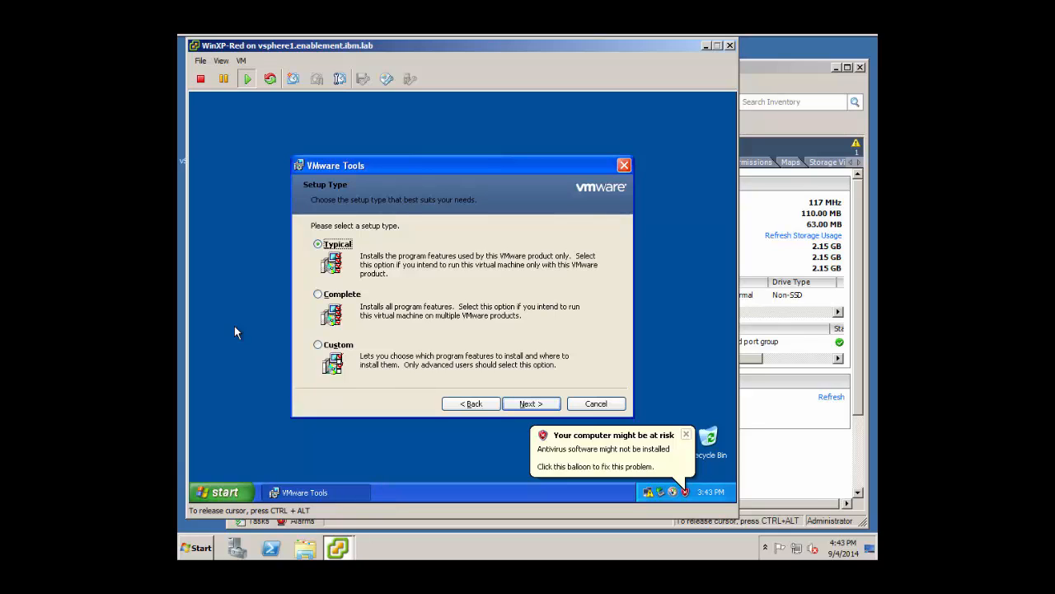
key(Return)
key(Return)
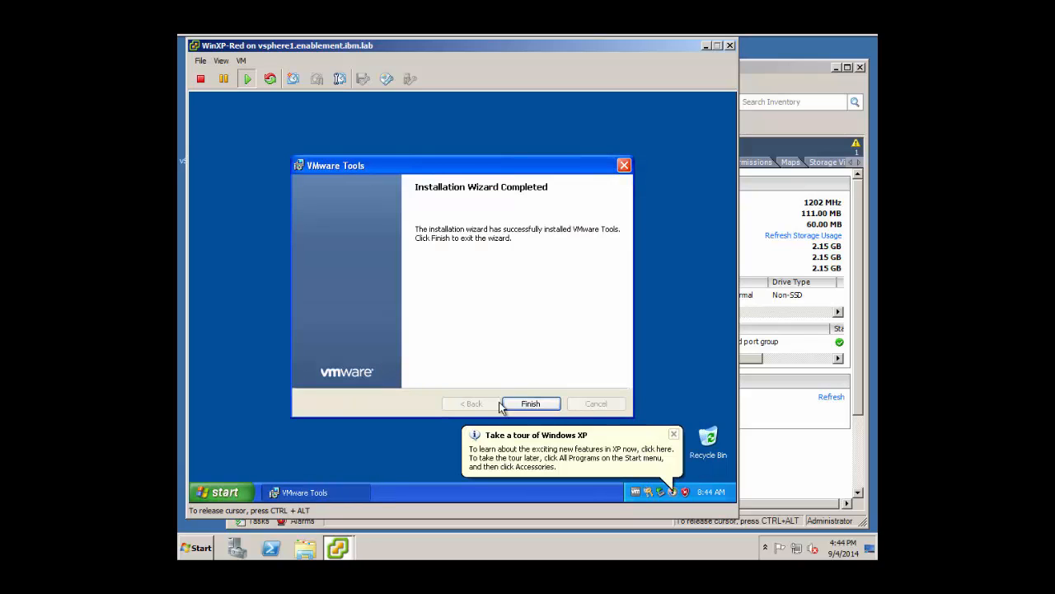
click(533, 405)
click(395, 220)
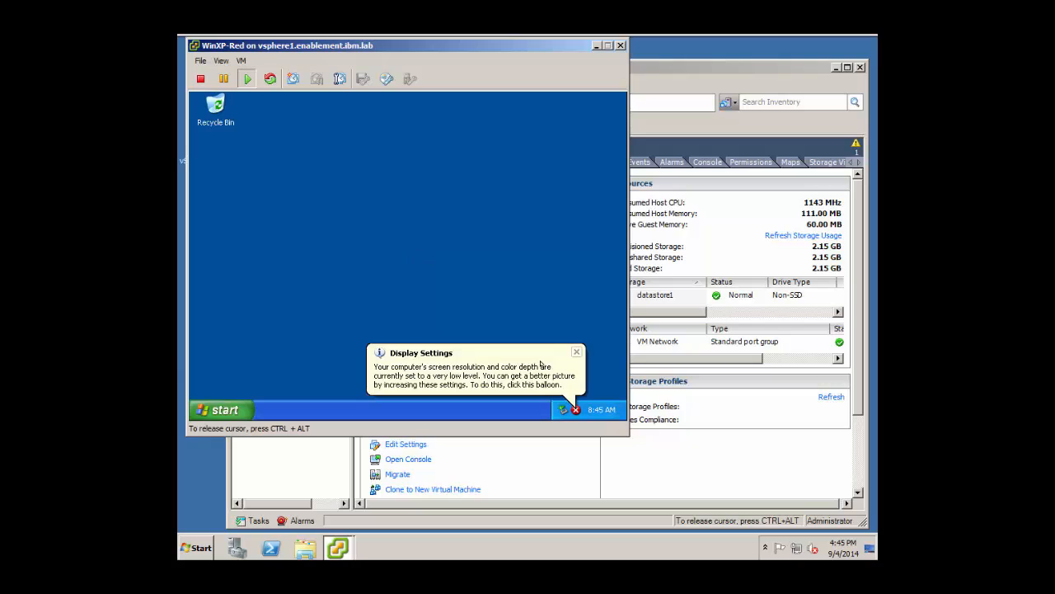
Accept the higher screen resolution, keep the new display settings, and dismiss the XP tour prompt.
click(541, 364)
click(436, 274)
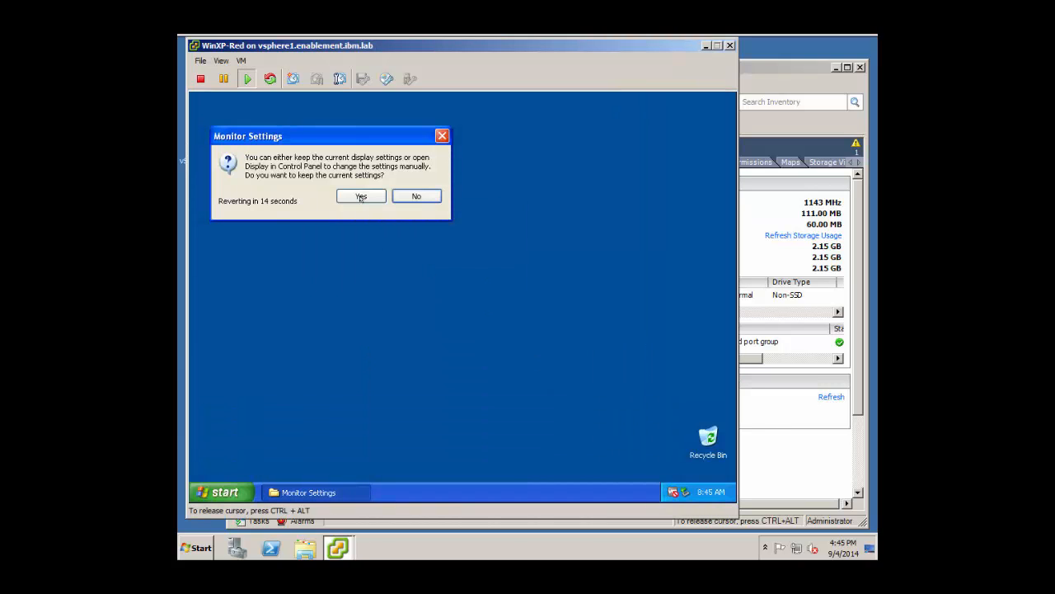
click(362, 197)
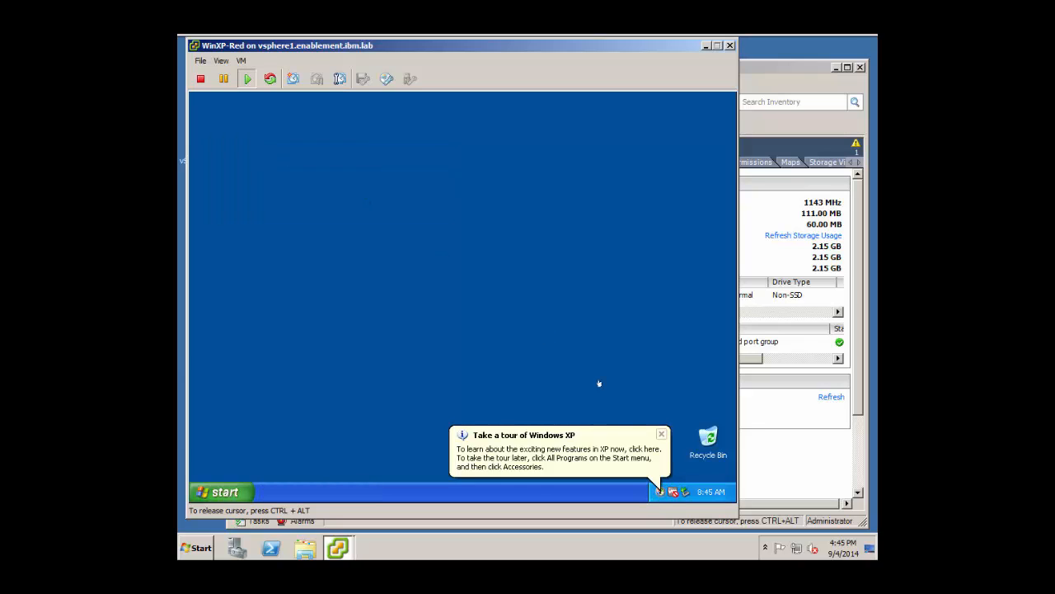
click(661, 434)
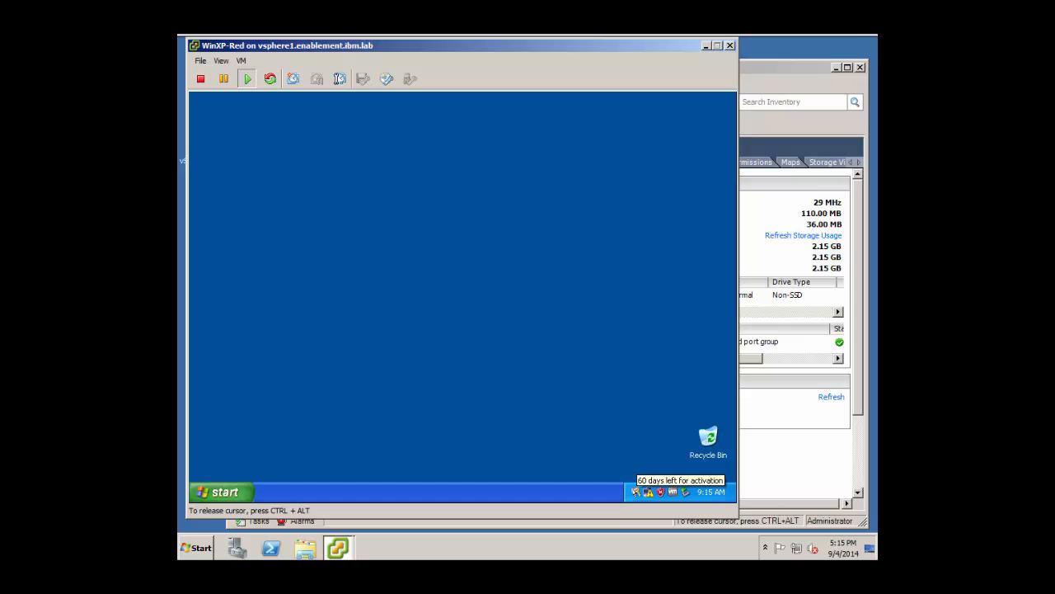
Start telephone activation of Windows XP and choose United States as the location.
click(635, 492)
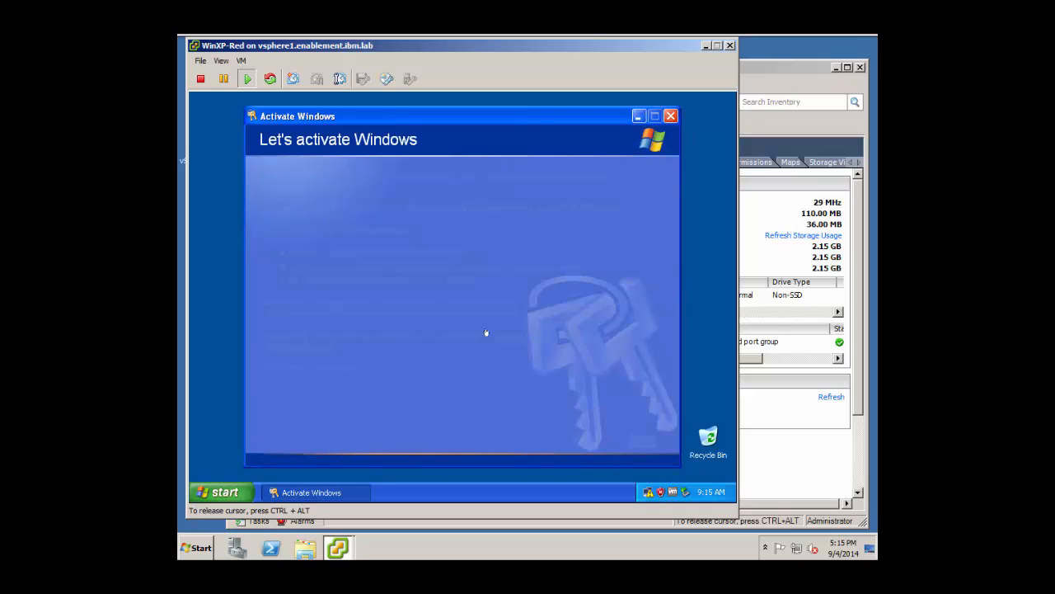
click(282, 267)
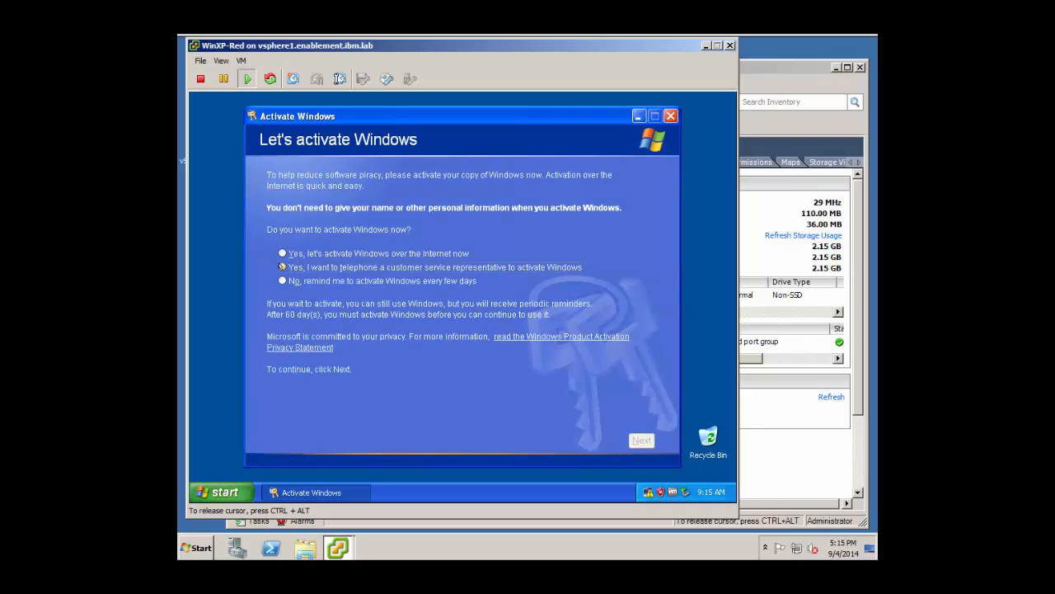
key(Return)
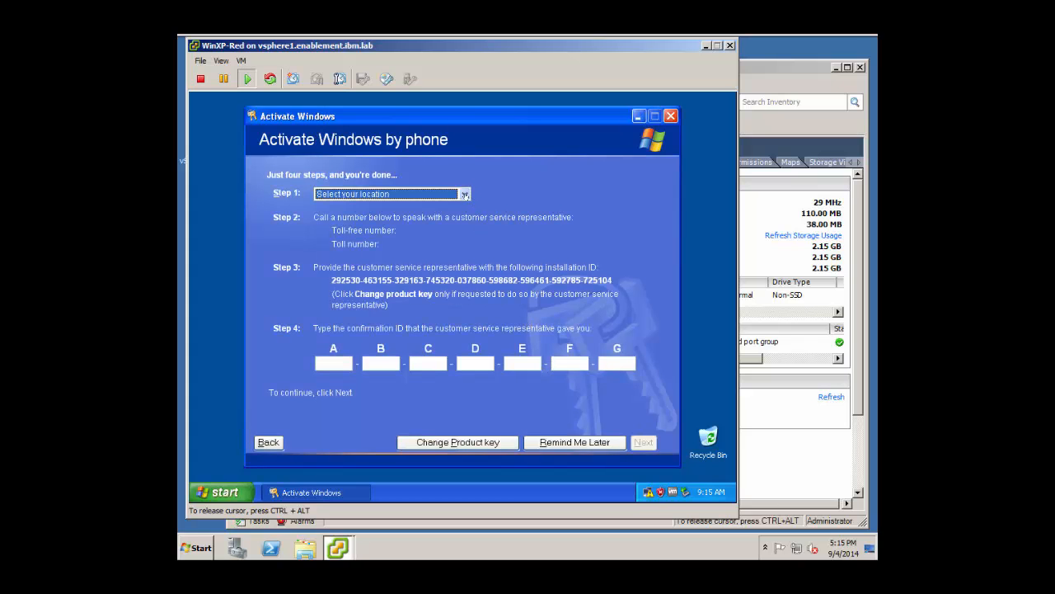
click(463, 195)
text(united states)
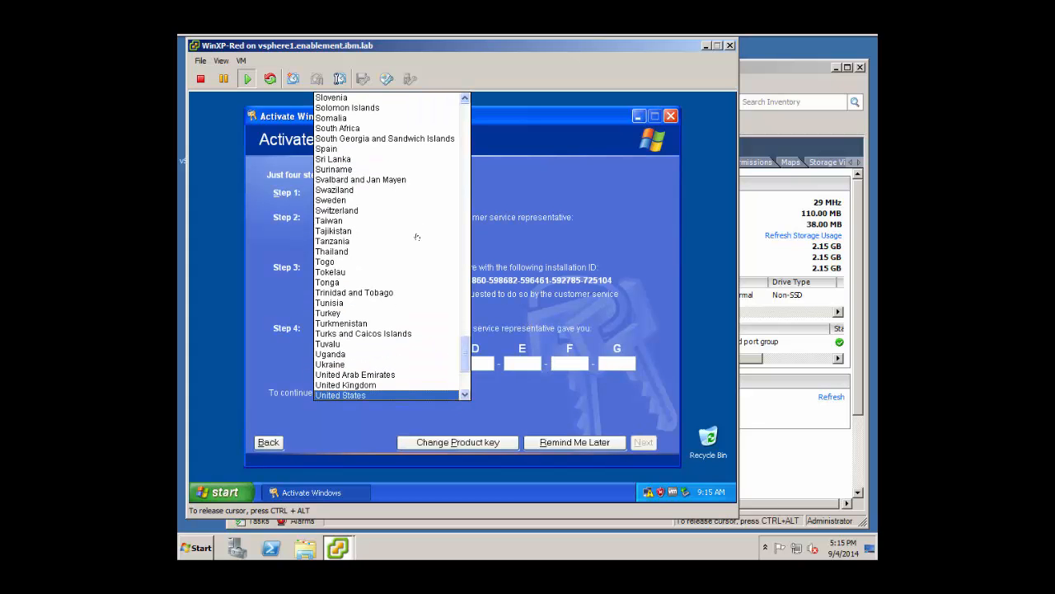
key(Return)
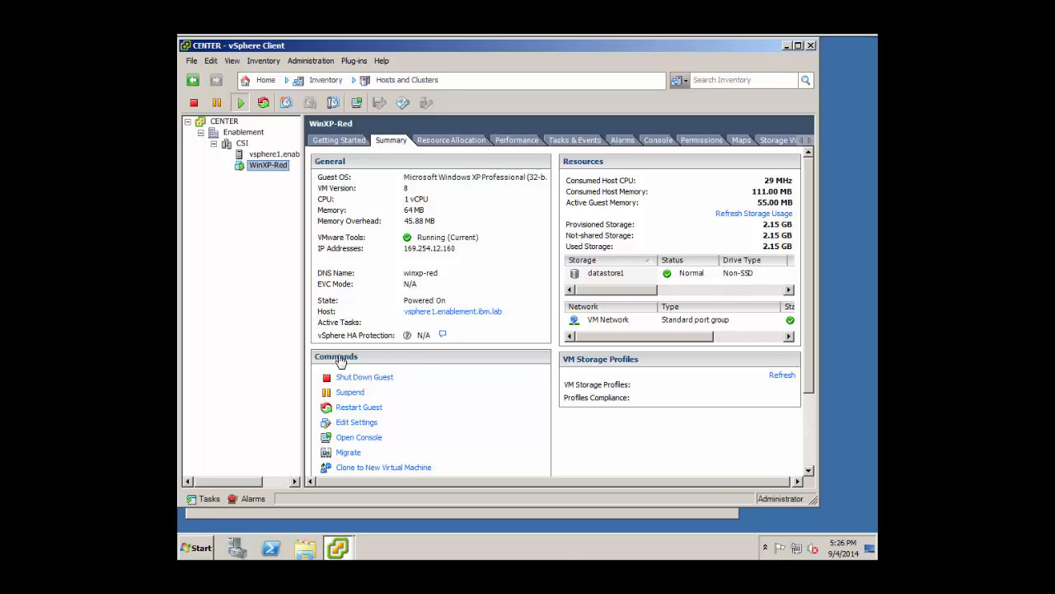
Add a new 100 MB thick-provisioned virtual hard disk on SCSI (0:0) to WinXP-Red's settings.
click(364, 422)
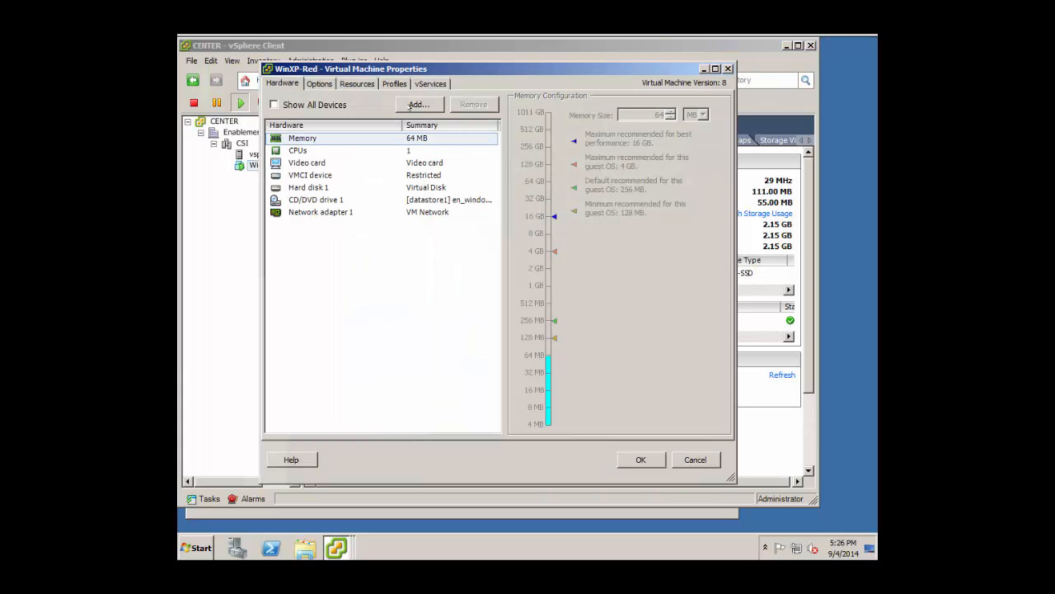
click(417, 105)
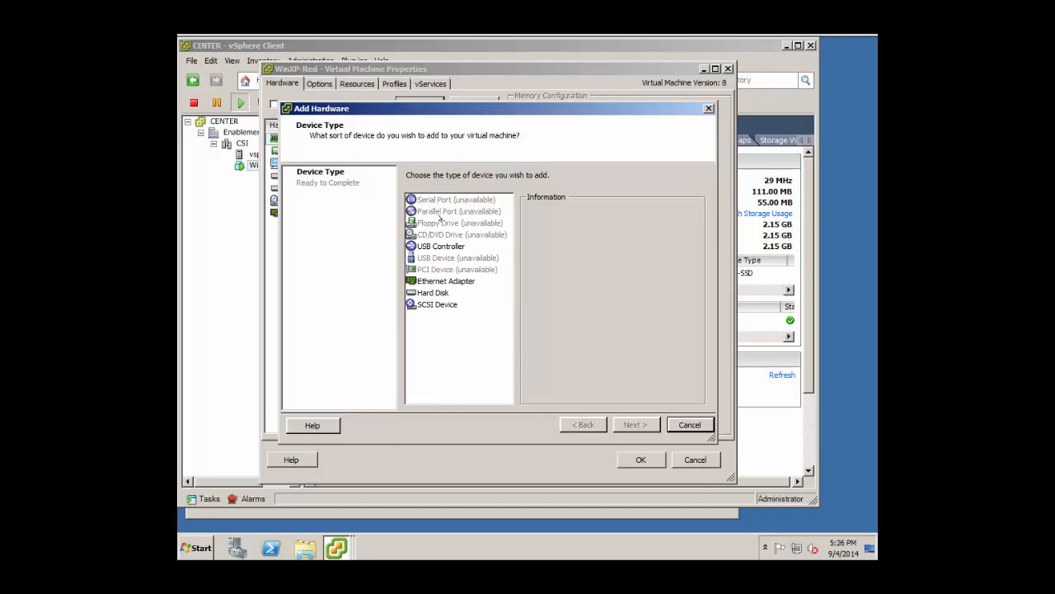
click(437, 293)
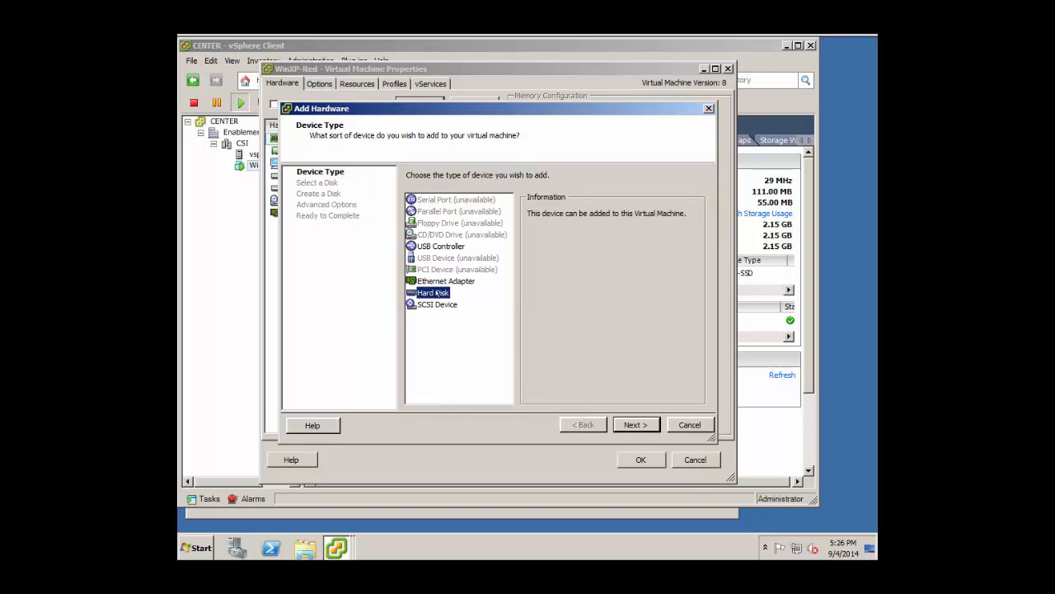
click(639, 424)
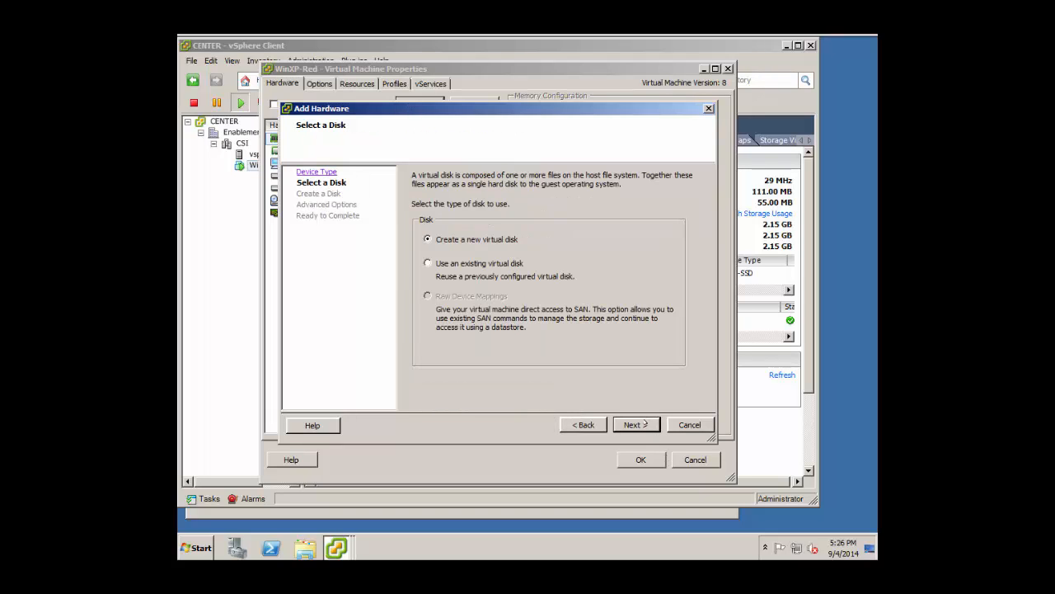
click(636, 425)
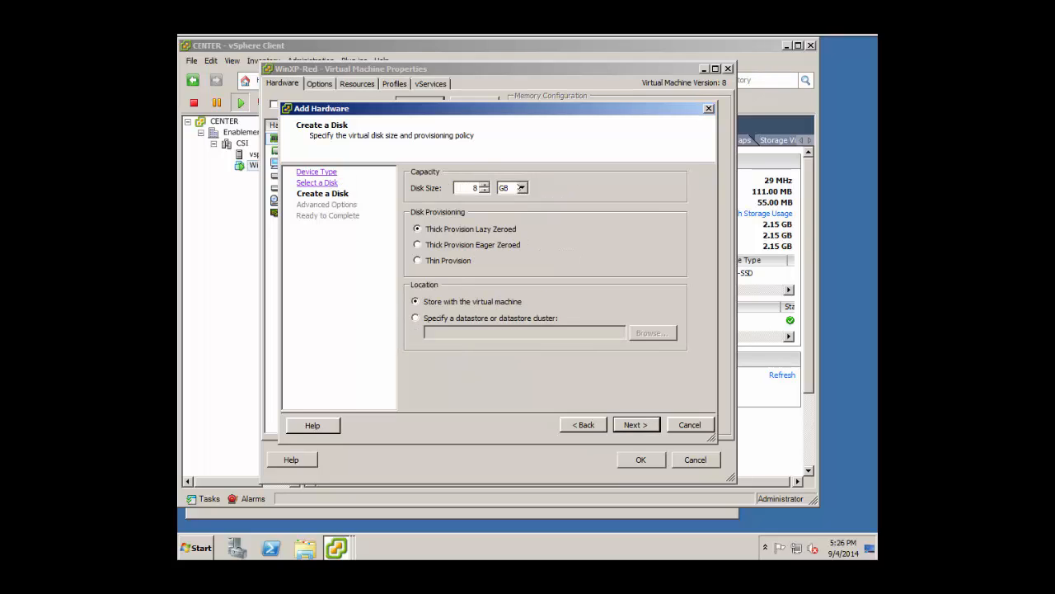
click(520, 188)
click(508, 199)
click(475, 188)
text(100)
click(627, 425)
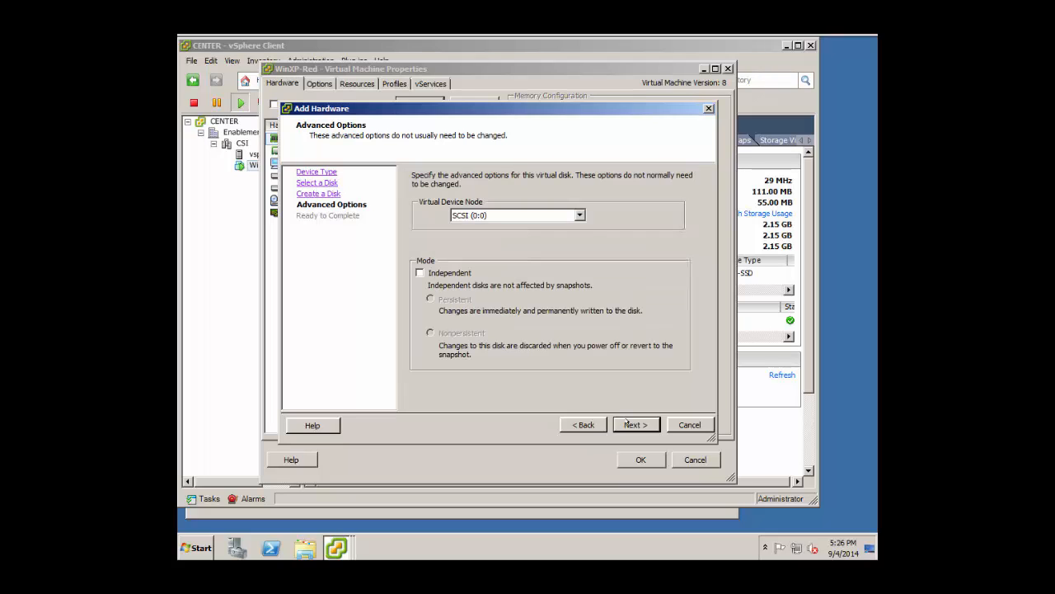
click(627, 424)
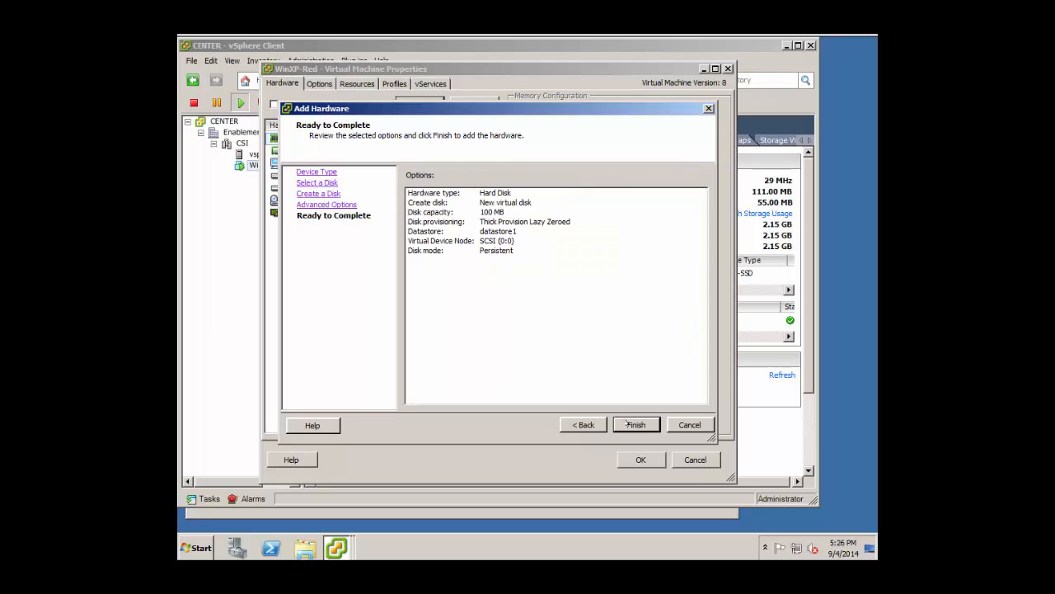
click(627, 424)
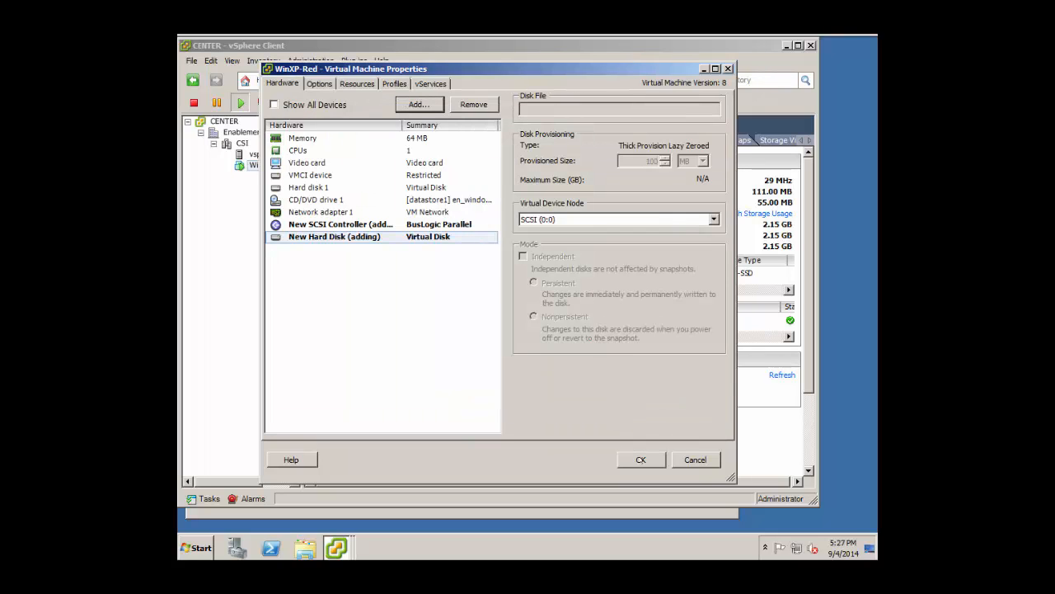
Apply the new disk, then initialize the 94 MB Disk 1 in the guest's Disk Management.
click(641, 460)
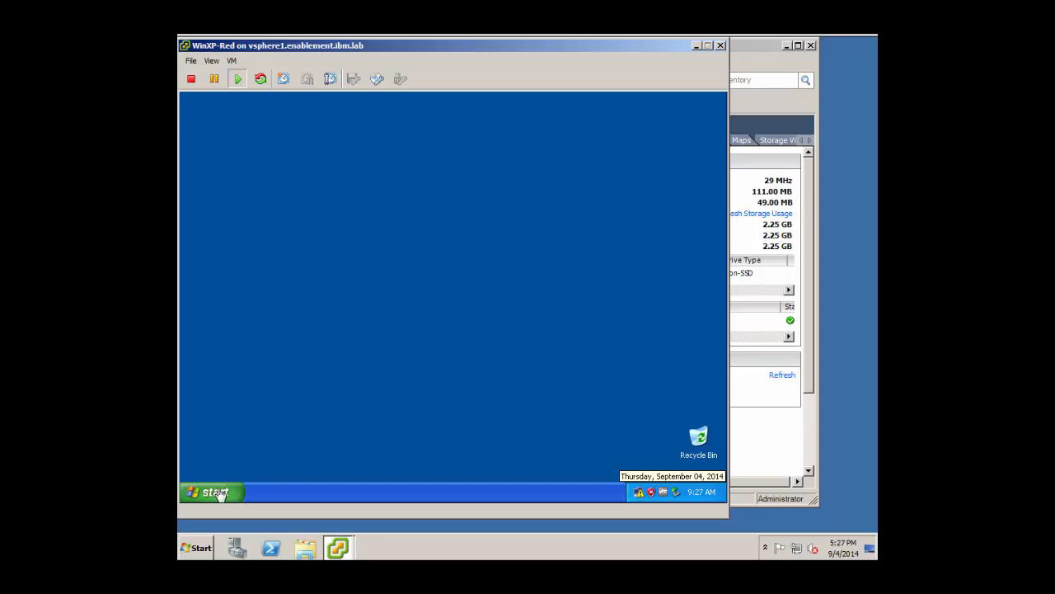
click(216, 493)
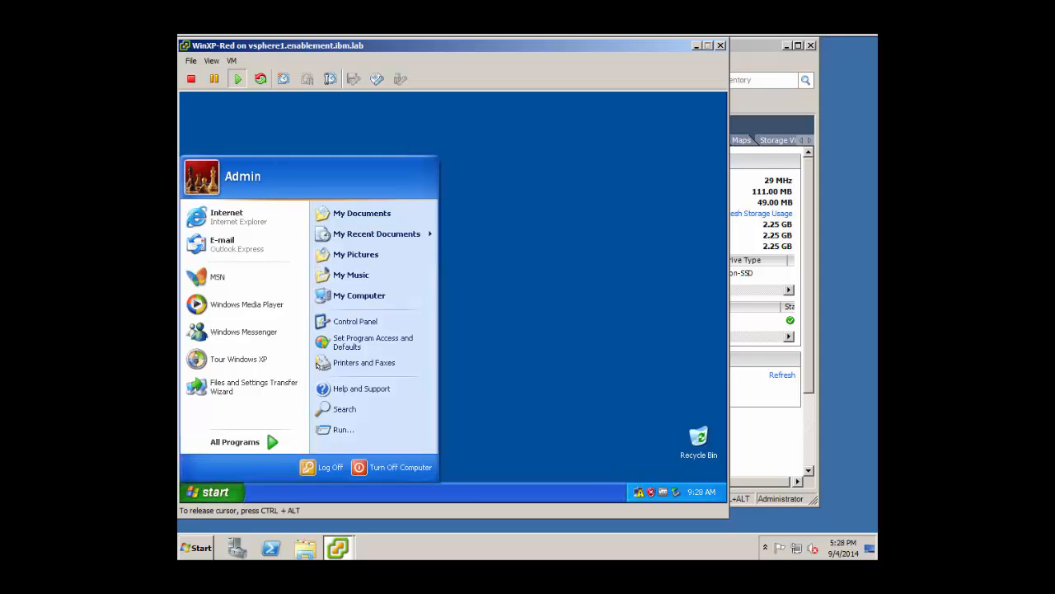
right_click(364, 296)
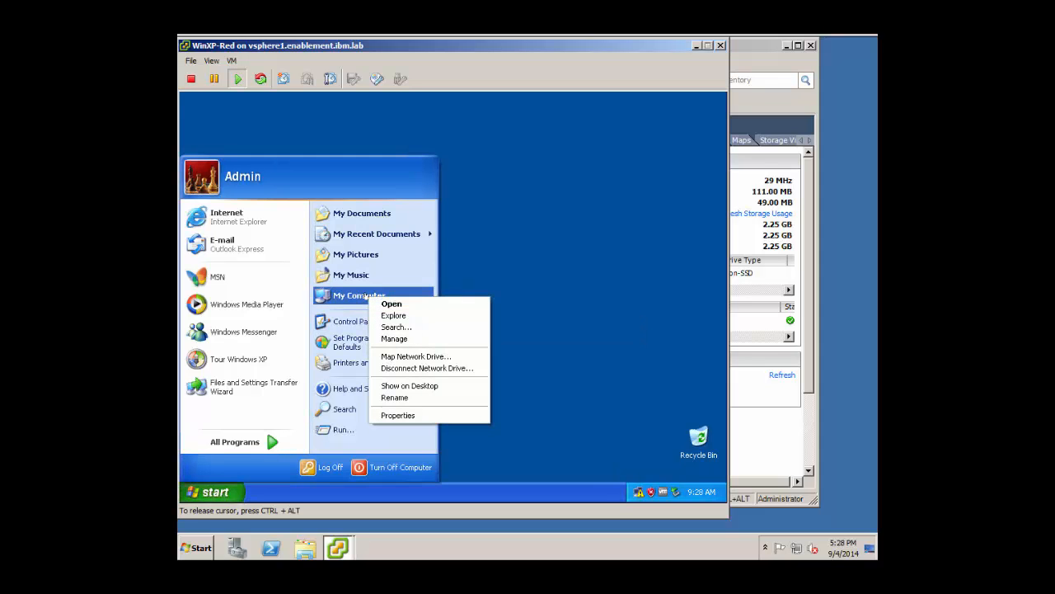
click(394, 339)
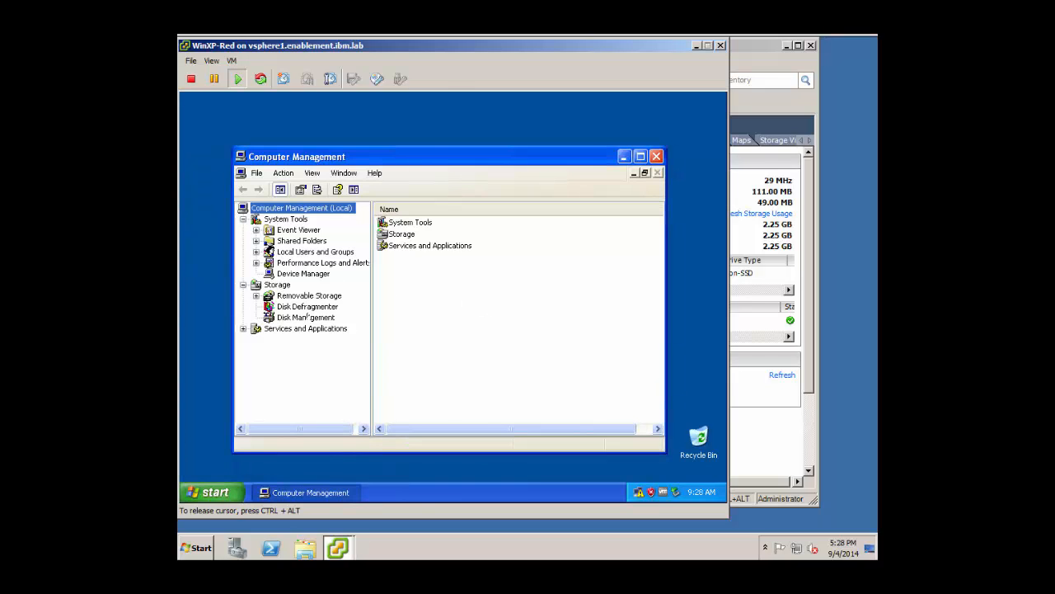
click(306, 316)
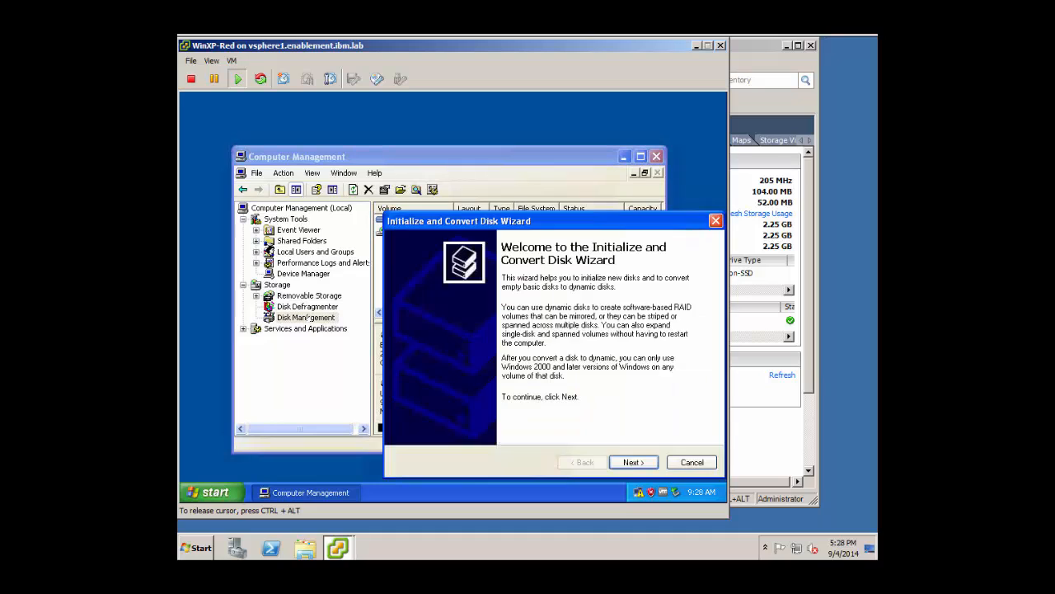
click(633, 462)
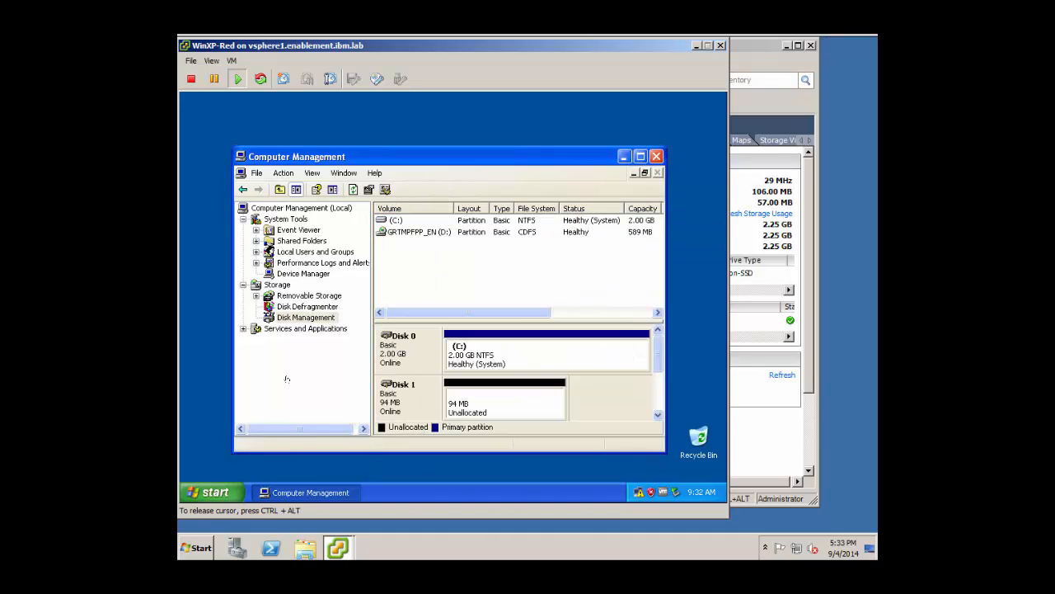
Start a new 94 MB primary partition on Disk 1's unallocated space with drive letter E.
click(482, 403)
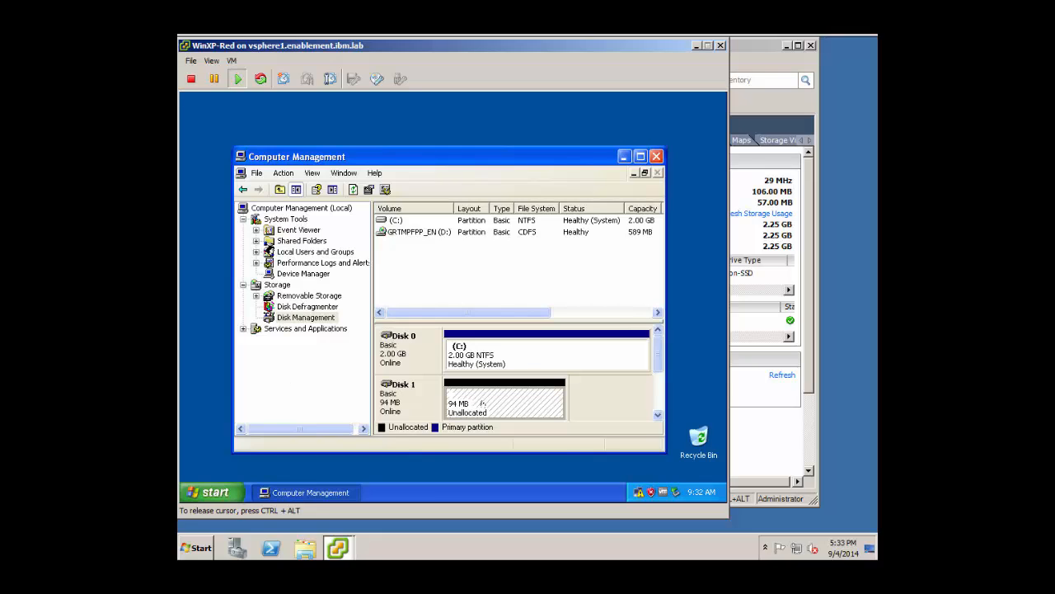
right_click(482, 404)
click(501, 411)
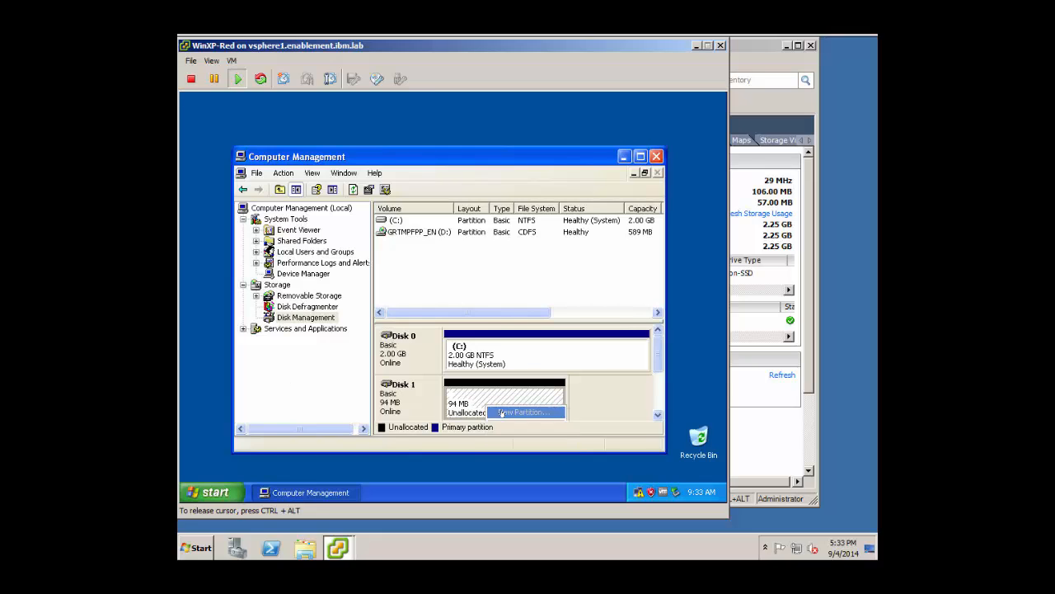
click(627, 464)
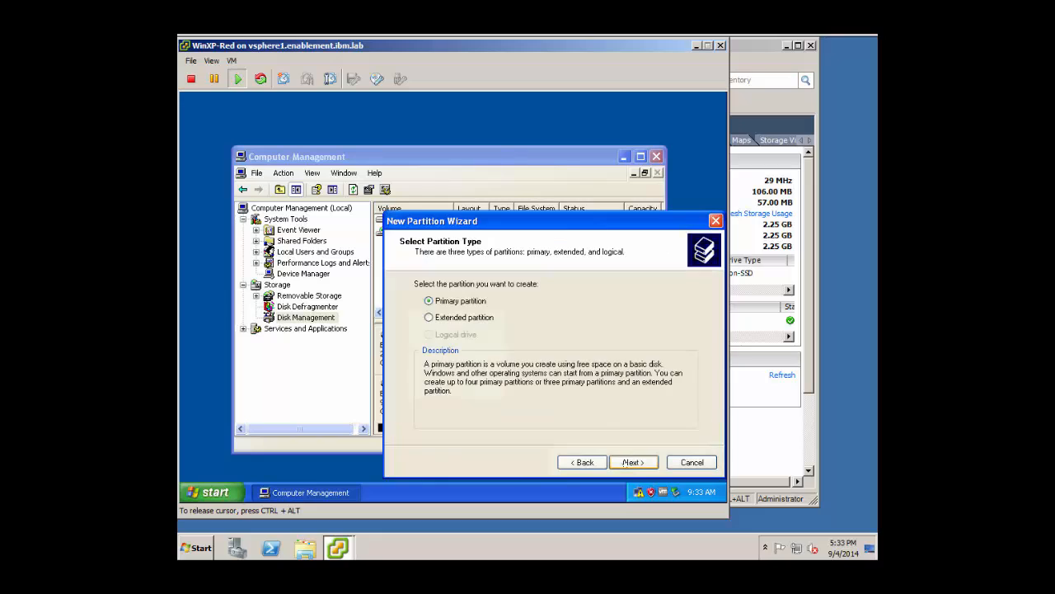
click(624, 464)
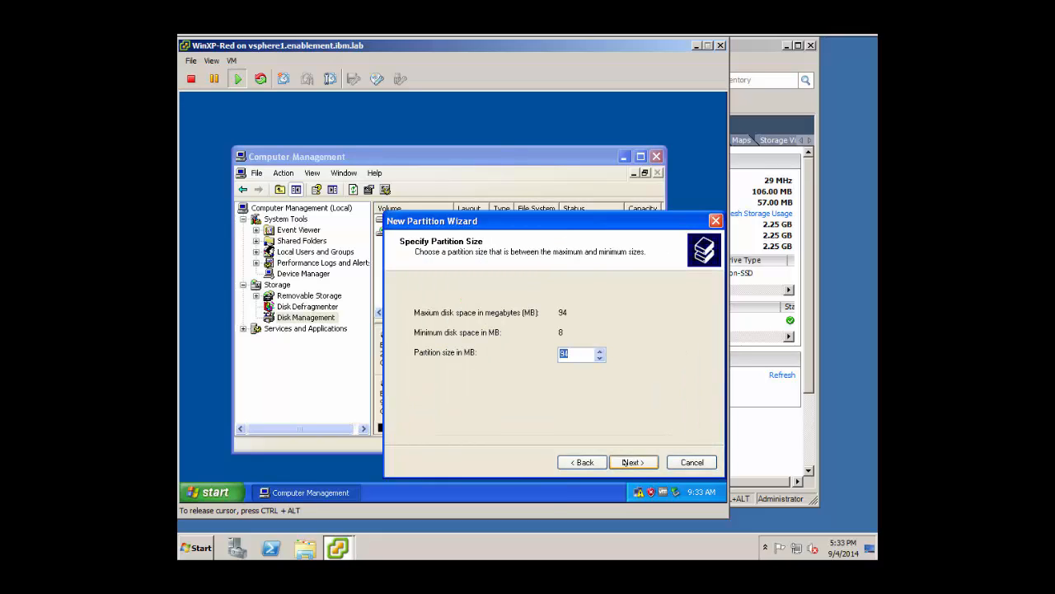
click(630, 462)
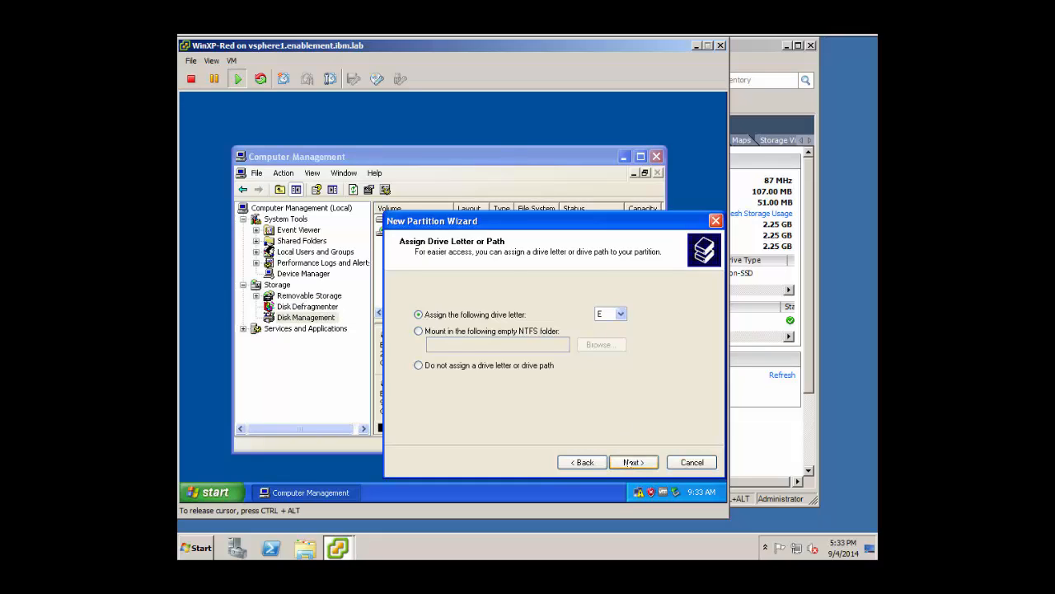
click(631, 463)
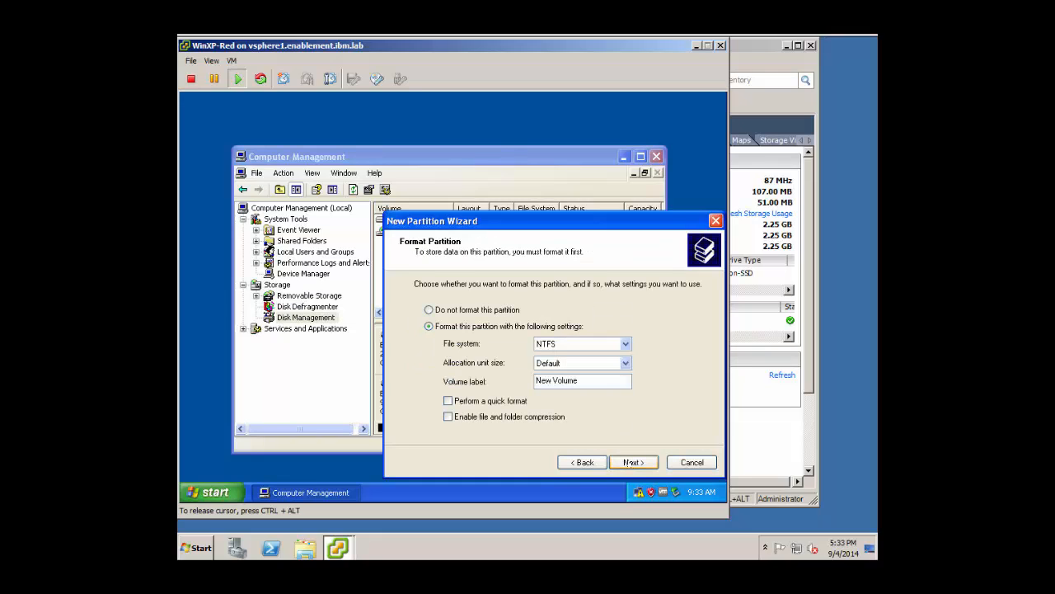
Quick-format the partition as NTFS labelled Disk1, finish it, and close Computer Management.
click(506, 402)
drag(579, 380, 525, 381)
text(Disk1)
click(626, 462)
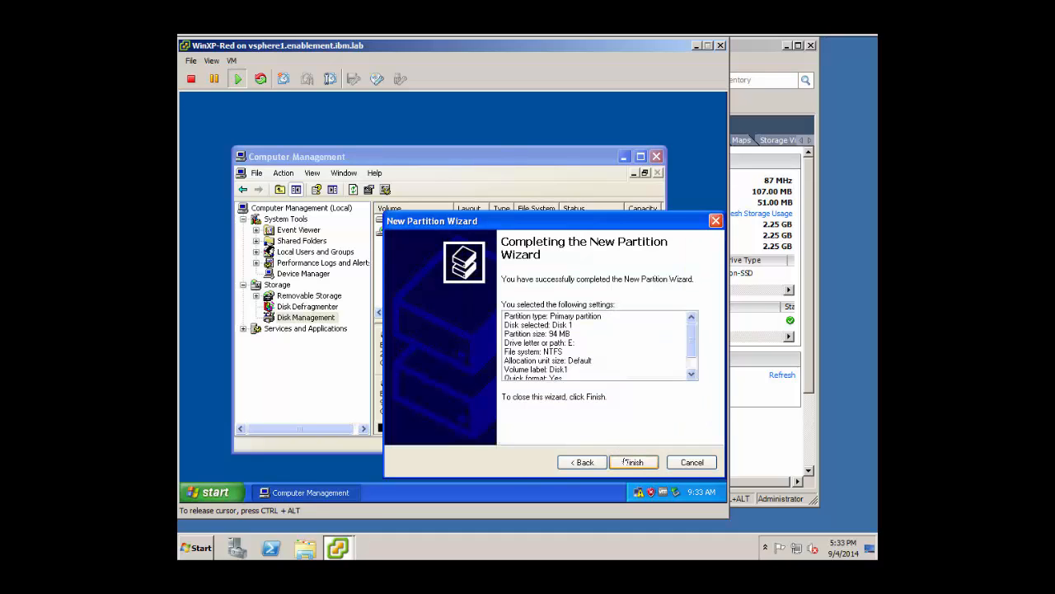
click(626, 461)
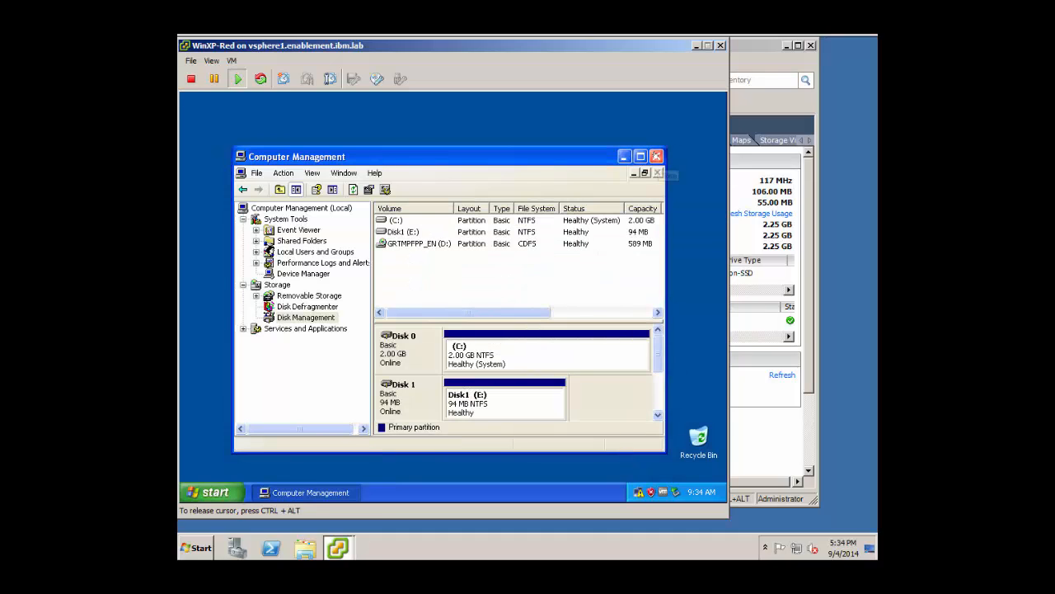
click(656, 156)
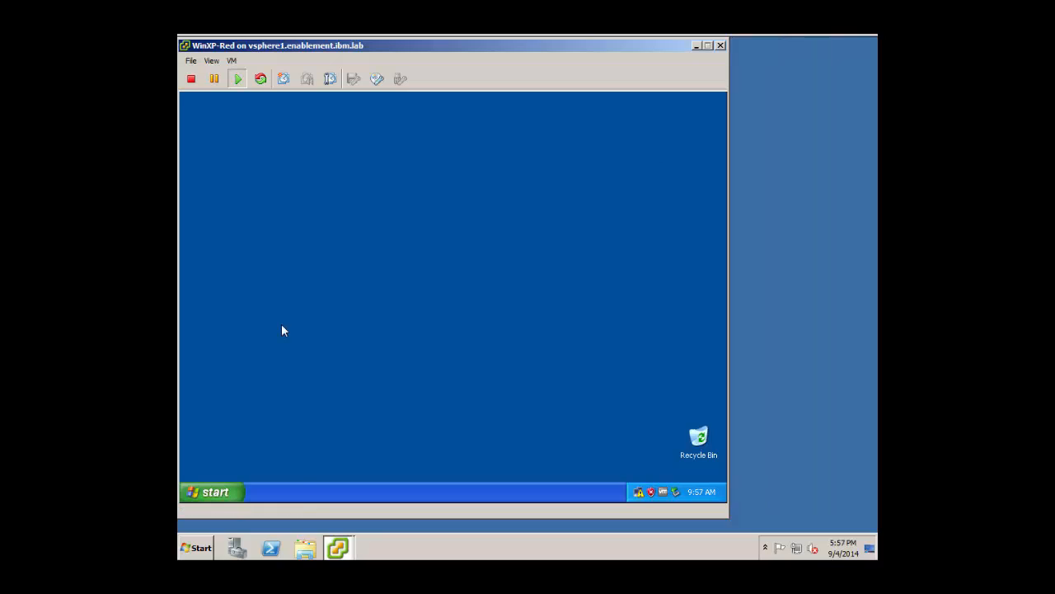
Open a Command Prompt in the WinXP-Red guest from Accessories.
click(277, 320)
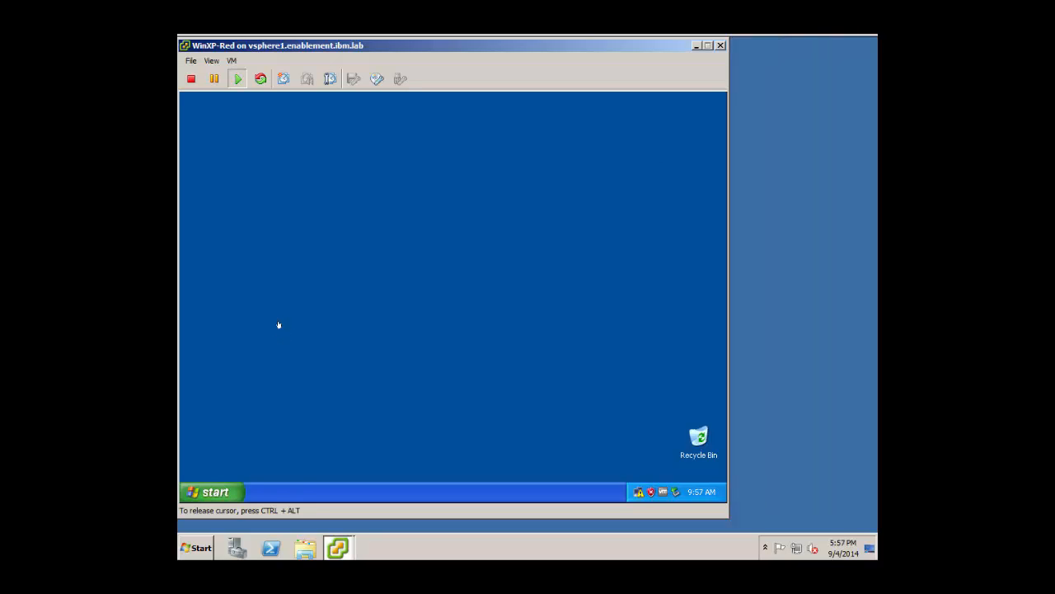
click(217, 491)
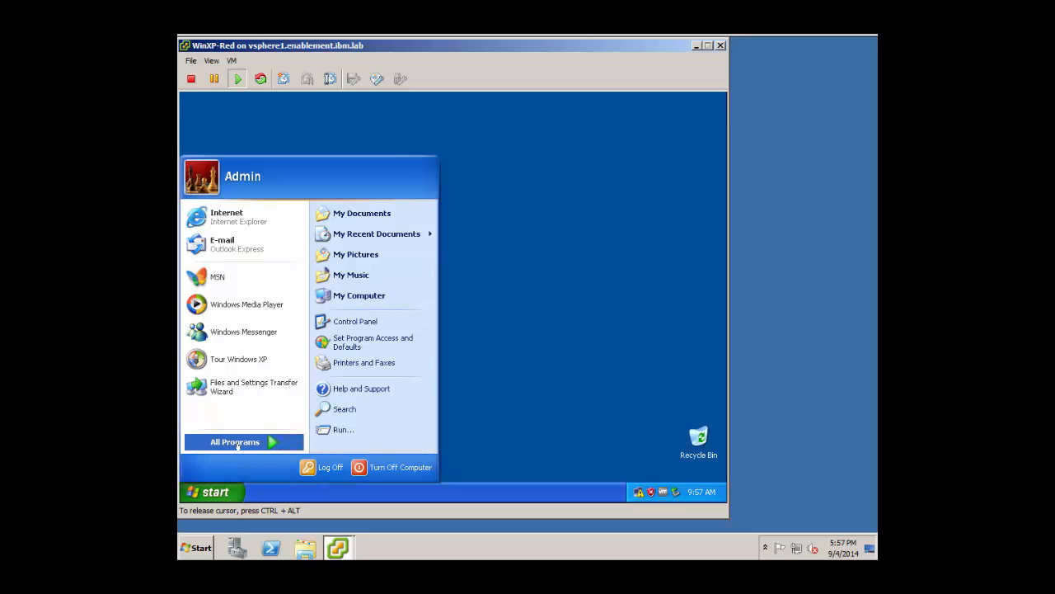
mouse_move(236, 442)
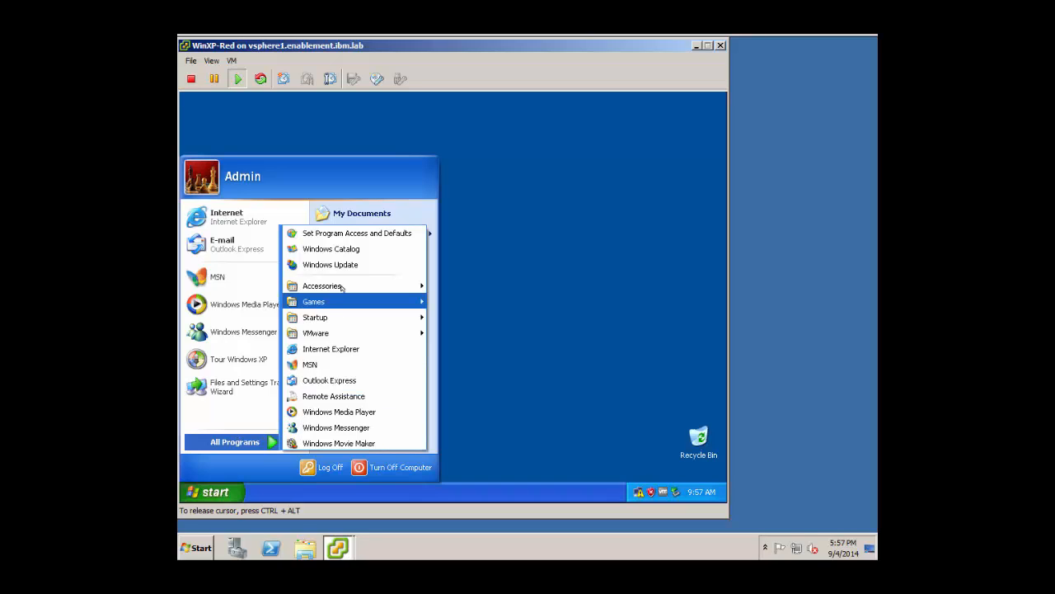
mouse_move(343, 286)
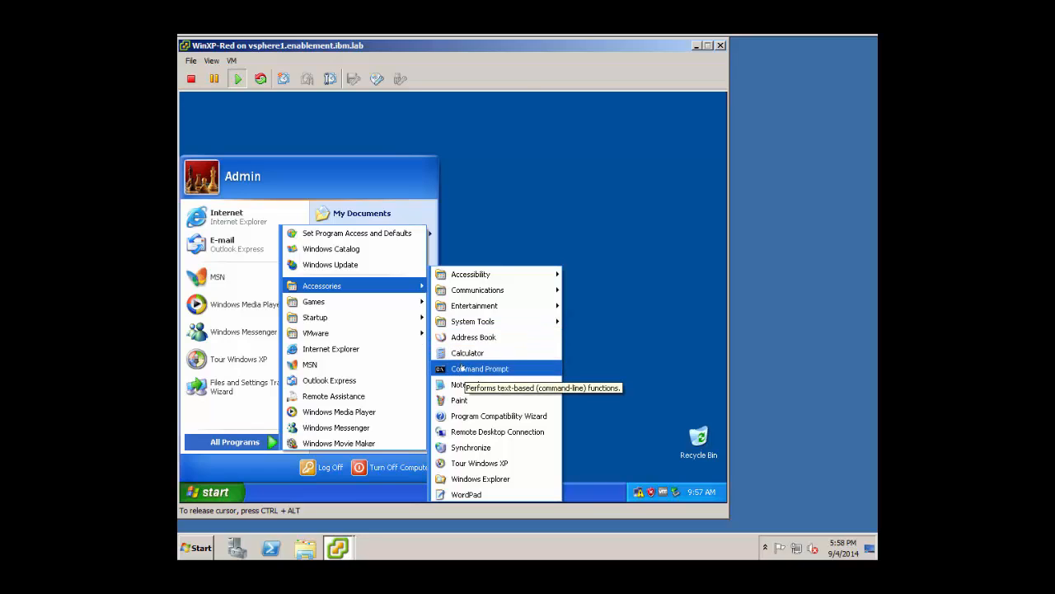
click(462, 369)
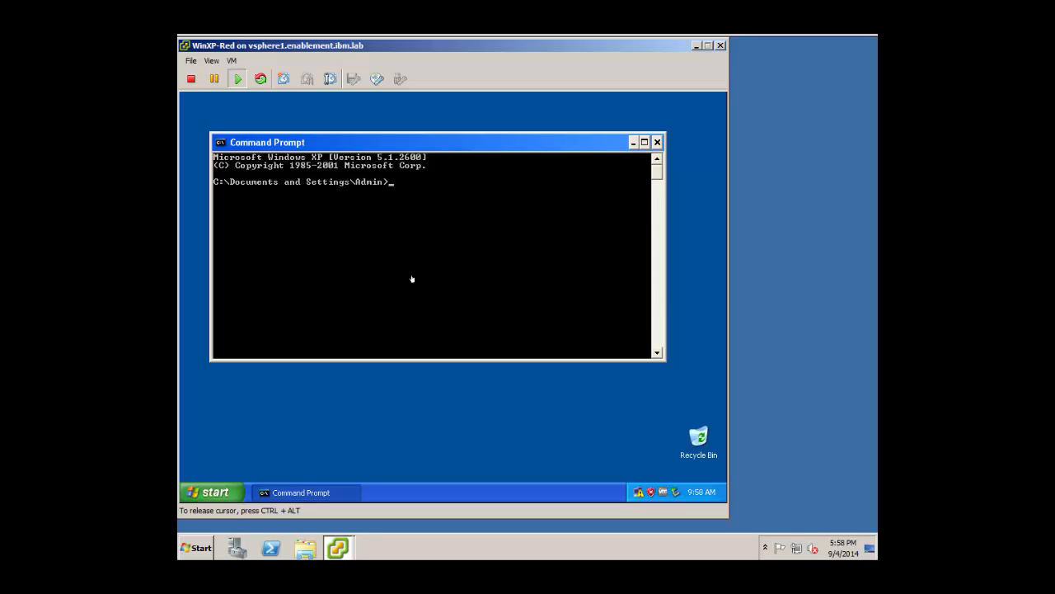
Create C:\DemoData and fill 20KB.txt with 1700 lines of 123456789 using a FOR /L loop.
text(md c:\DemoData)
key(Return)
text(cd c:\DemoDa)
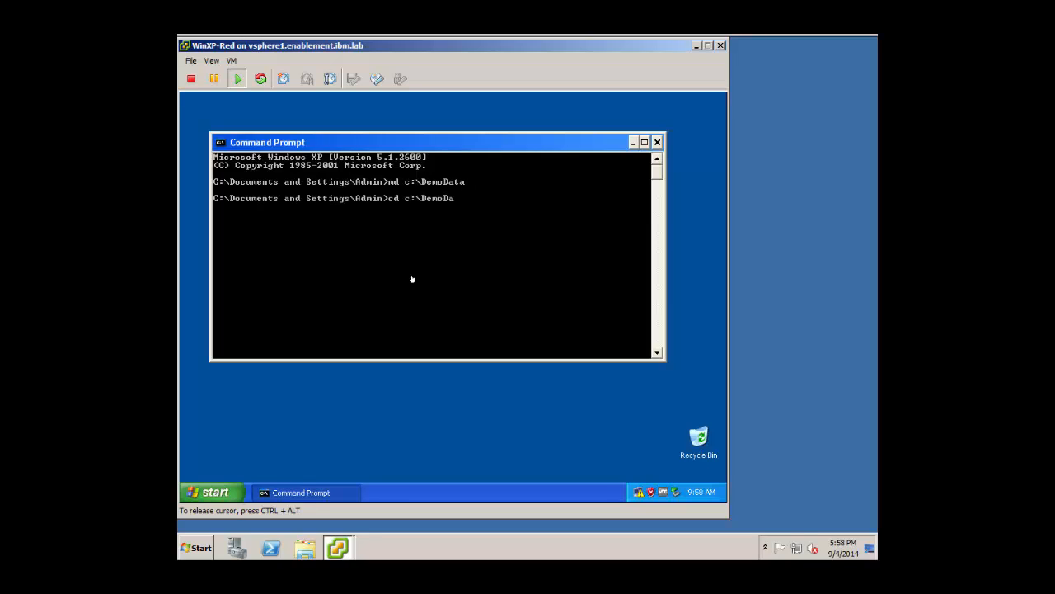
text(ta)
key(Return)
text(FOR /L)
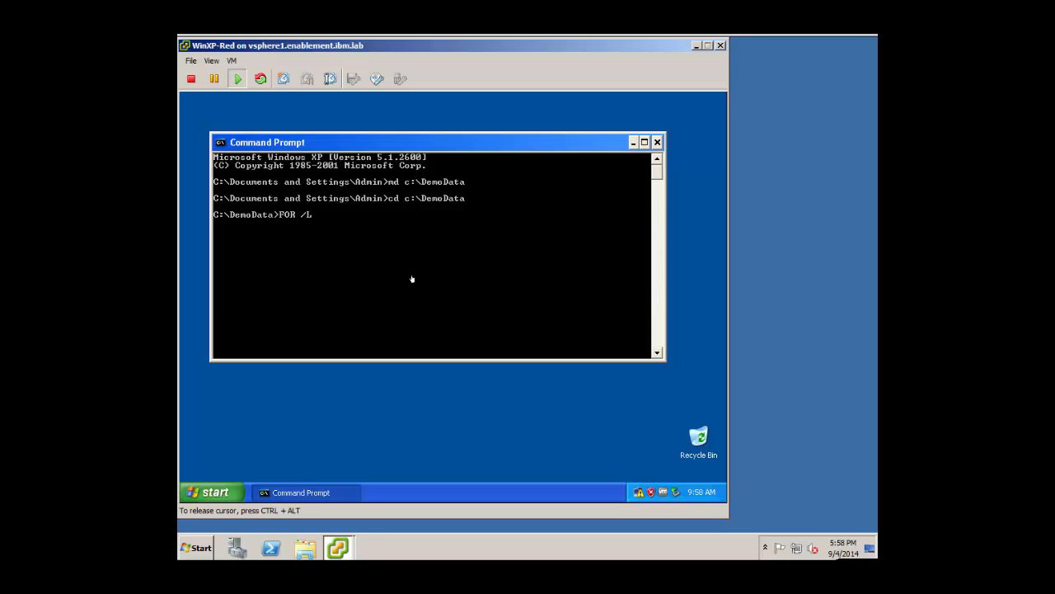
text( %x IN (1,1,1700) DO echo 123456789)
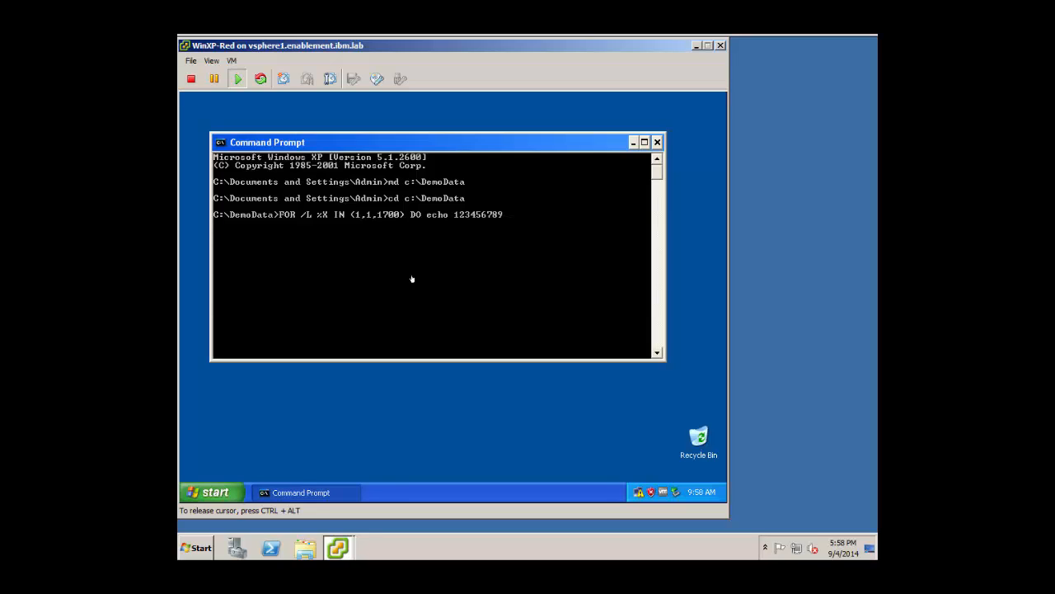
text( >> 20KB.txt)
key(Return)
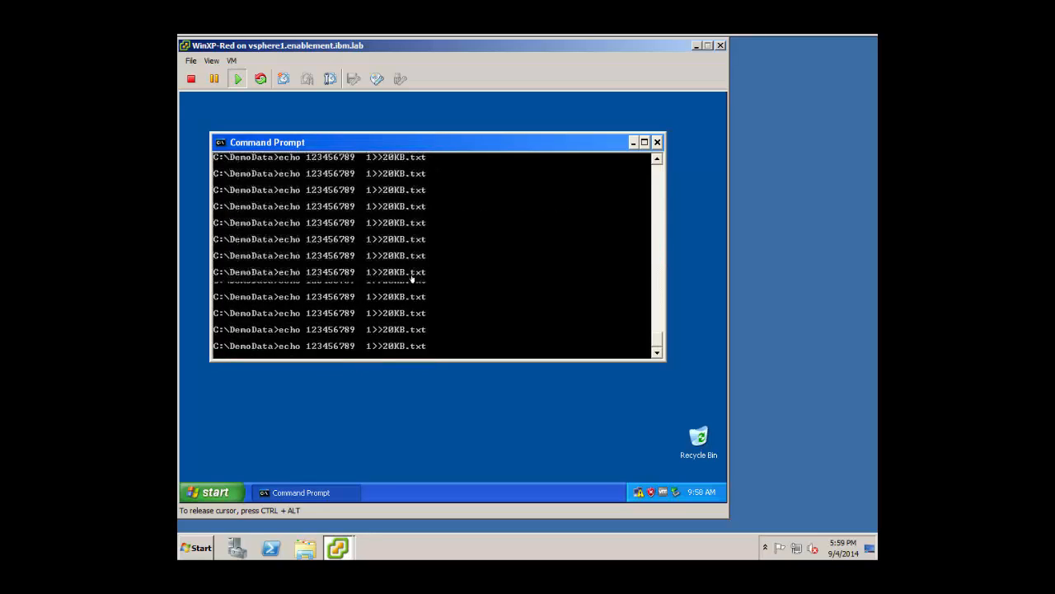
Copy 20KB.txt into datafile1–datafile15.txt, checking DemoData's contents before and after.
text(dir)
key(Return)
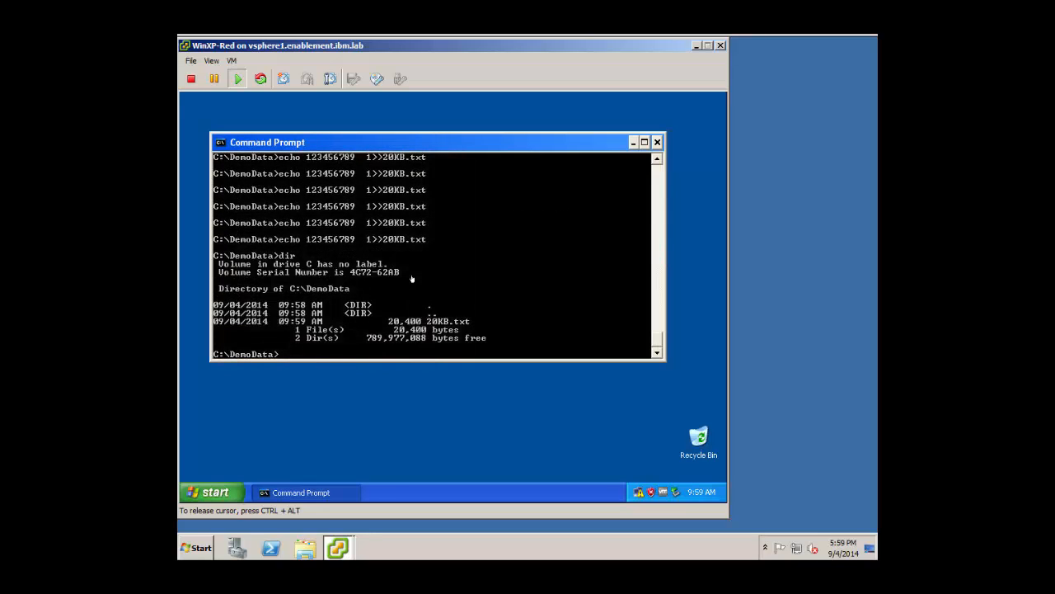
text(FOR /L %X IN (1,1,15)
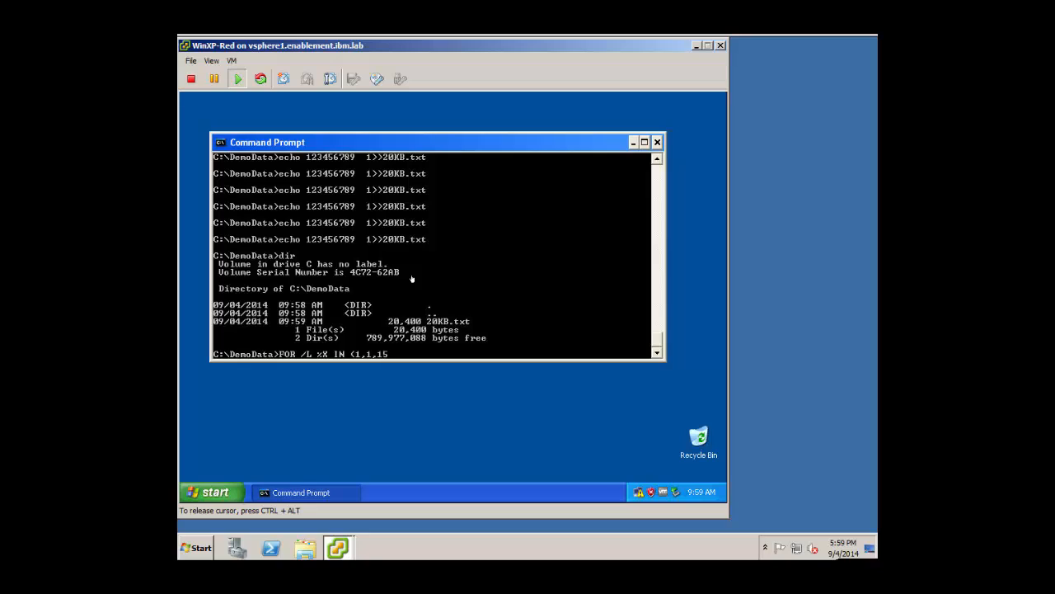
text() DO copy 20KB.txt datafile)
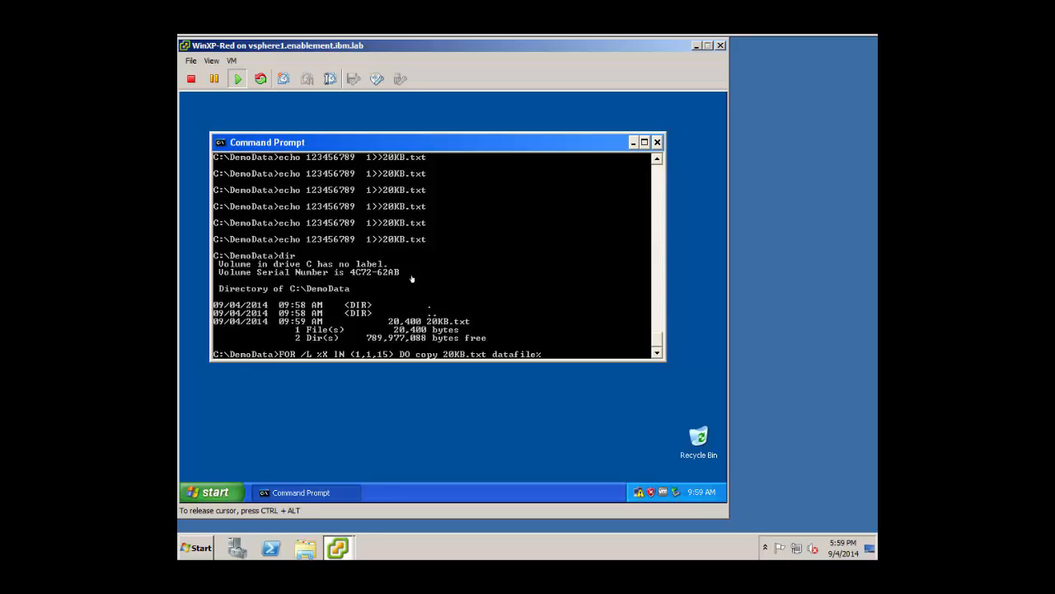
text(%X.txt)
key(Return)
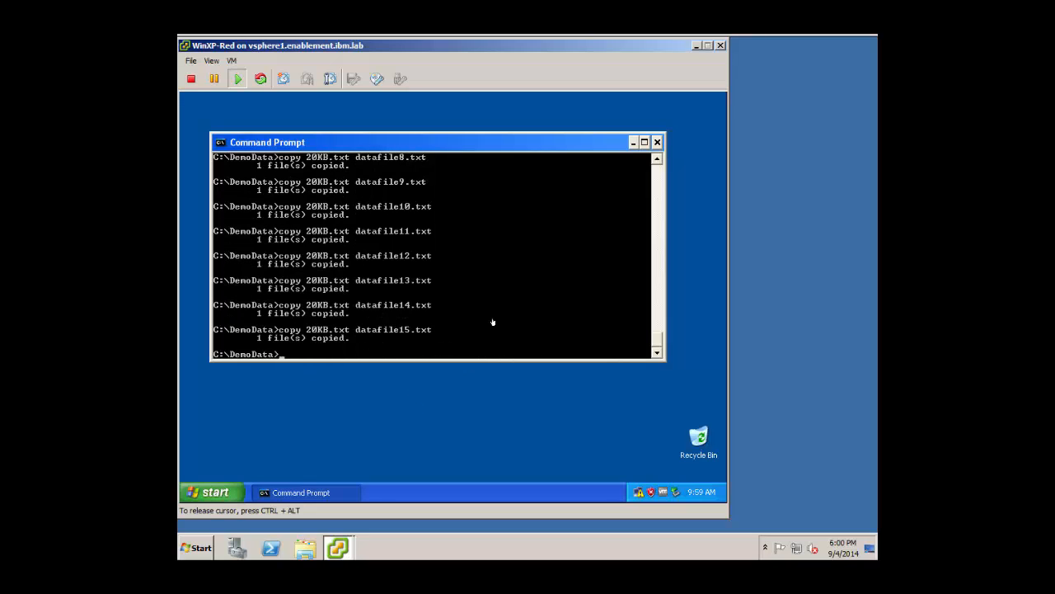
text(dir)
key(Return)
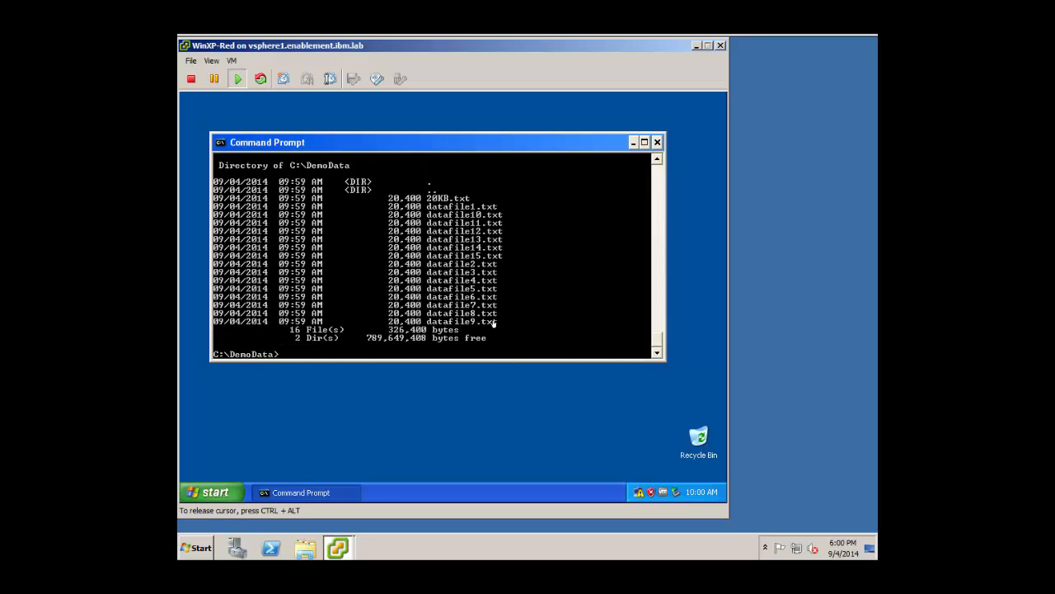
Xcopy DemoData into folders DemoFiles1–127 on E:, list them, and close the Command Prompt.
text(dir e:)
key(Return)
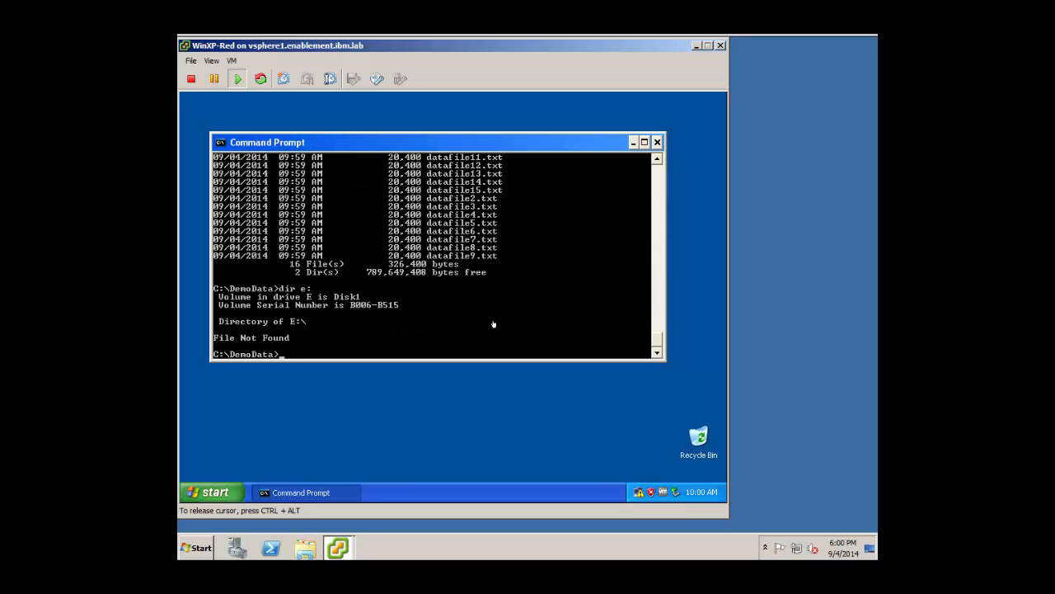
text(FOR /L IN (1,1,127) DO xcopy /s /i c:)
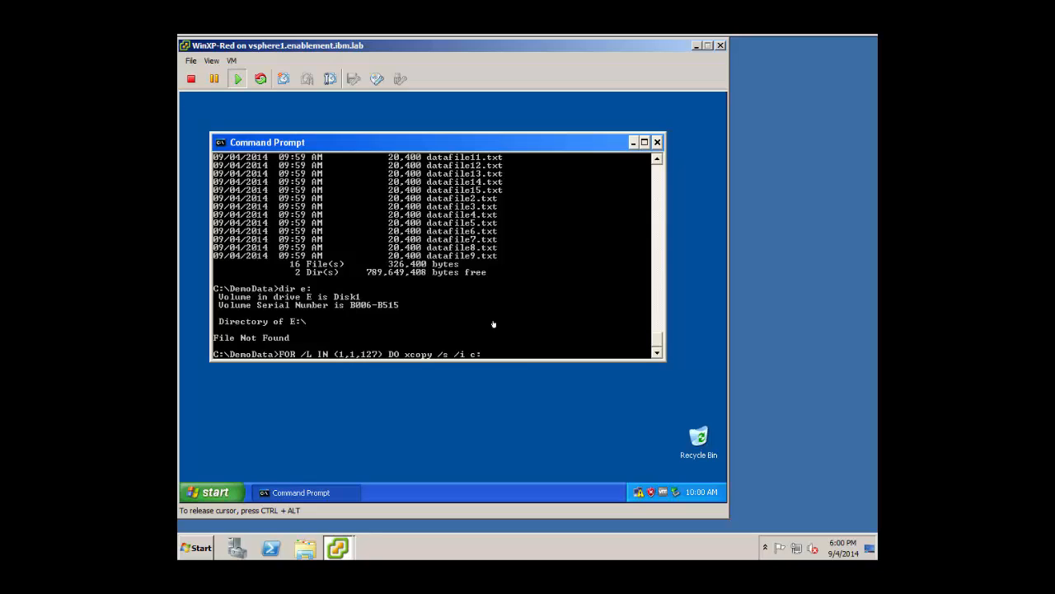
text(\DemoData e:\DemoFiles%X)
key(Return)
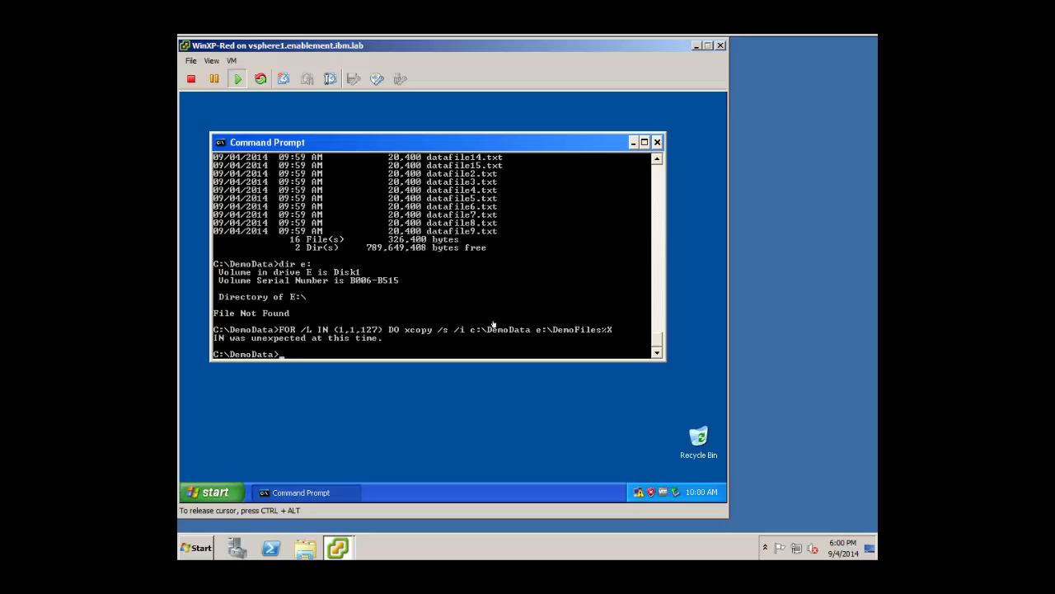
text(FOR /L %X IN (1,1,127) DO xcopy /)
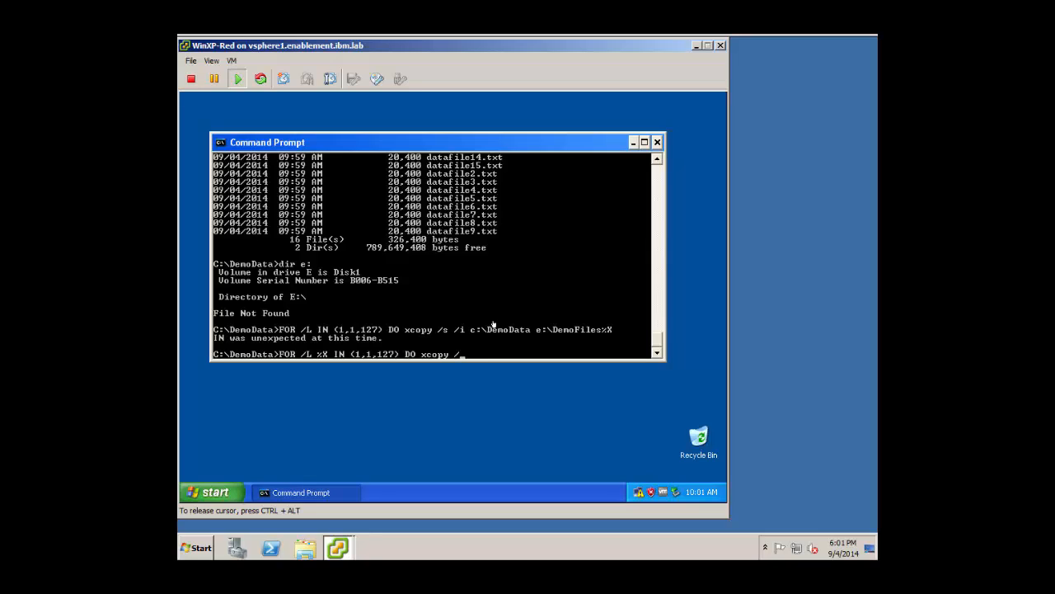
text(s /i c:\DemoData e:\DemoFiles%X)
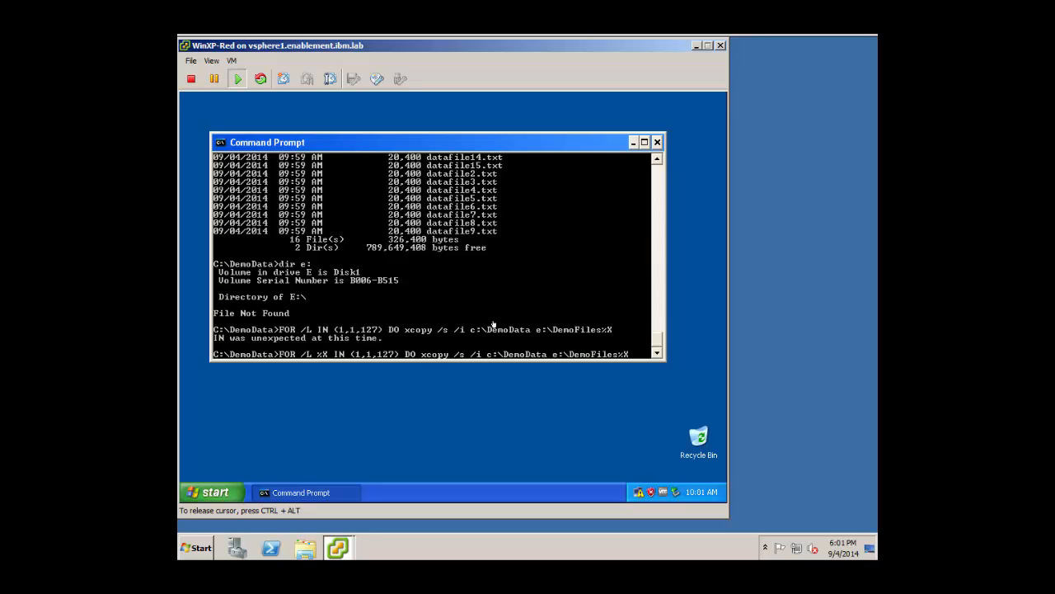
key(Return)
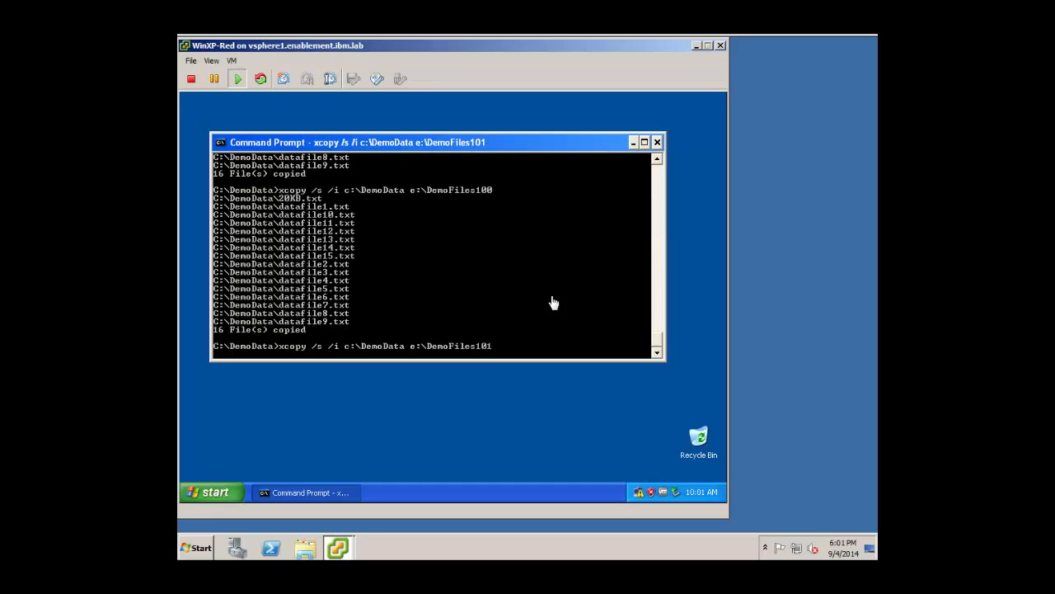
text(dir e:\ /w)
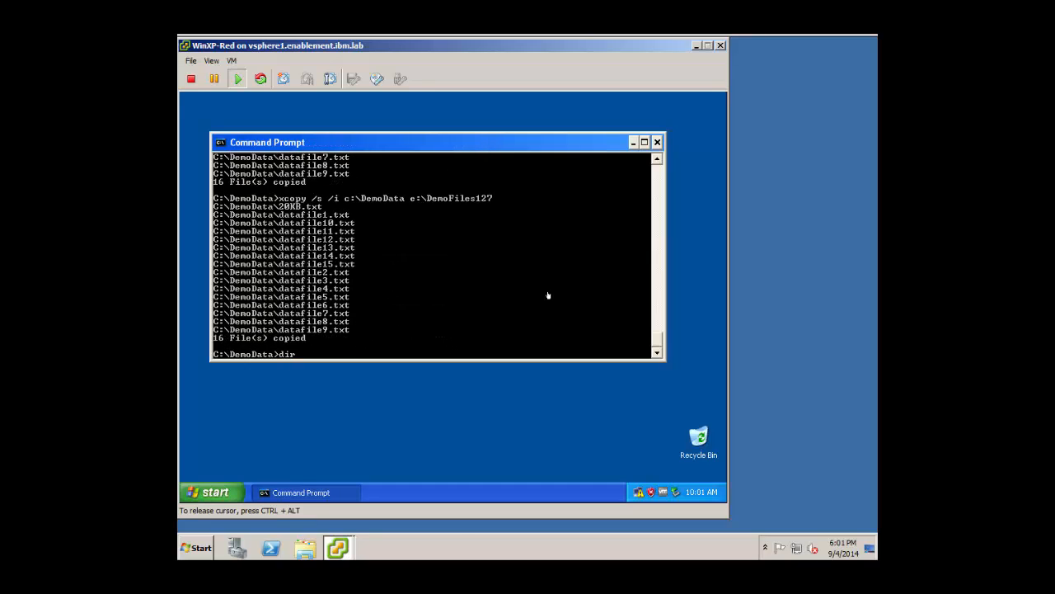
key(Return)
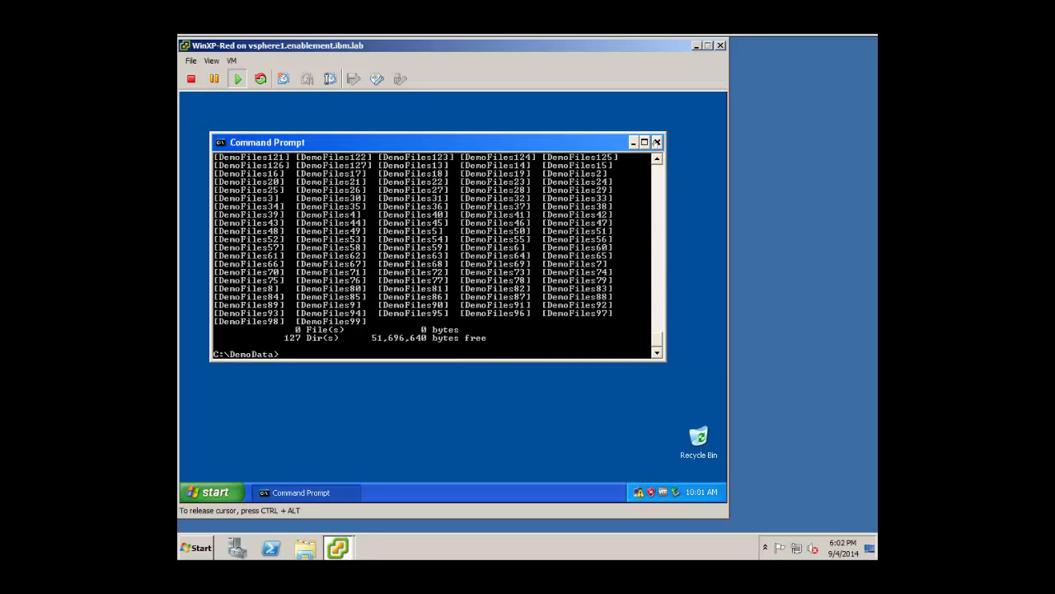
click(656, 142)
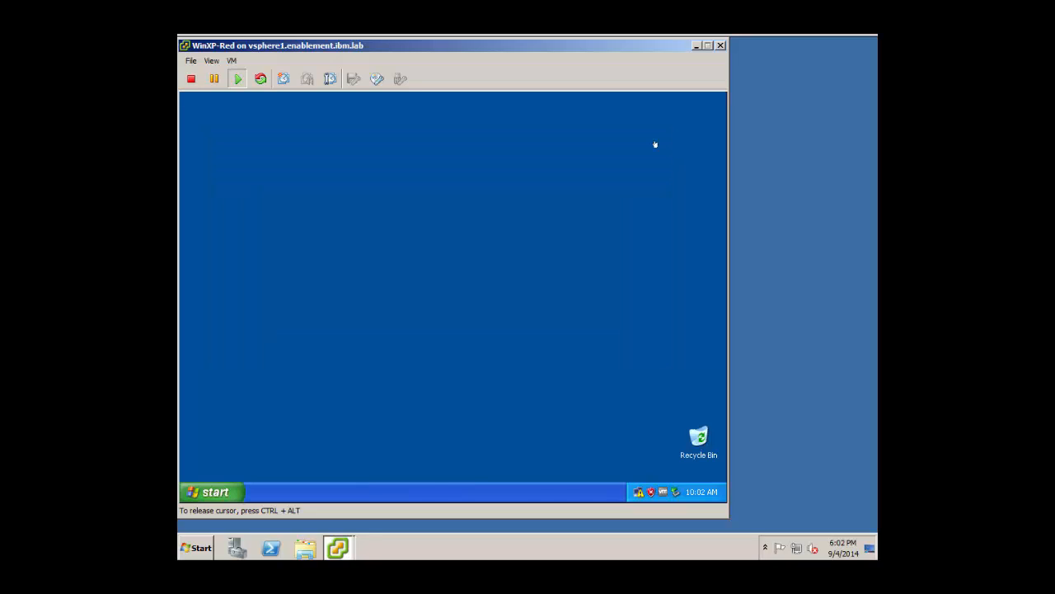
Shut down WinXP-Red and take a snapshot named 'Start the Lab'.
click(212, 492)
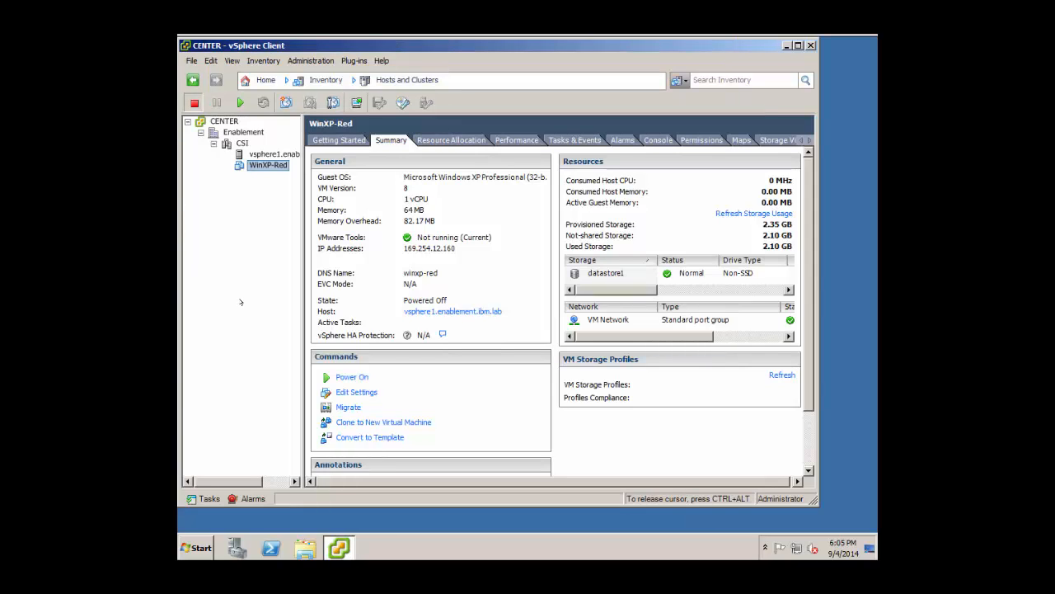
right_click(278, 166)
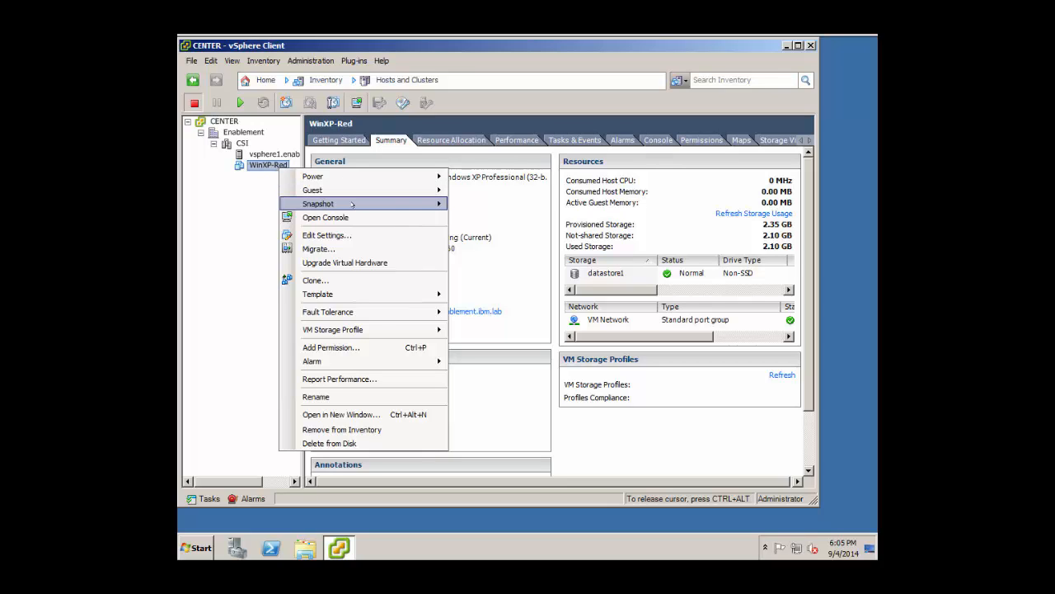
mouse_move(353, 204)
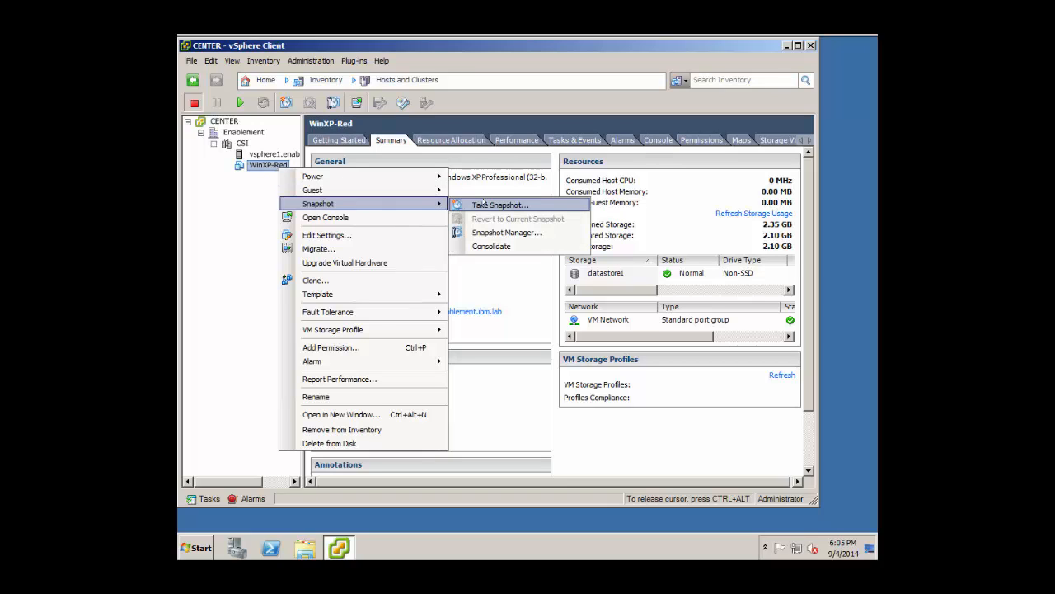
click(485, 204)
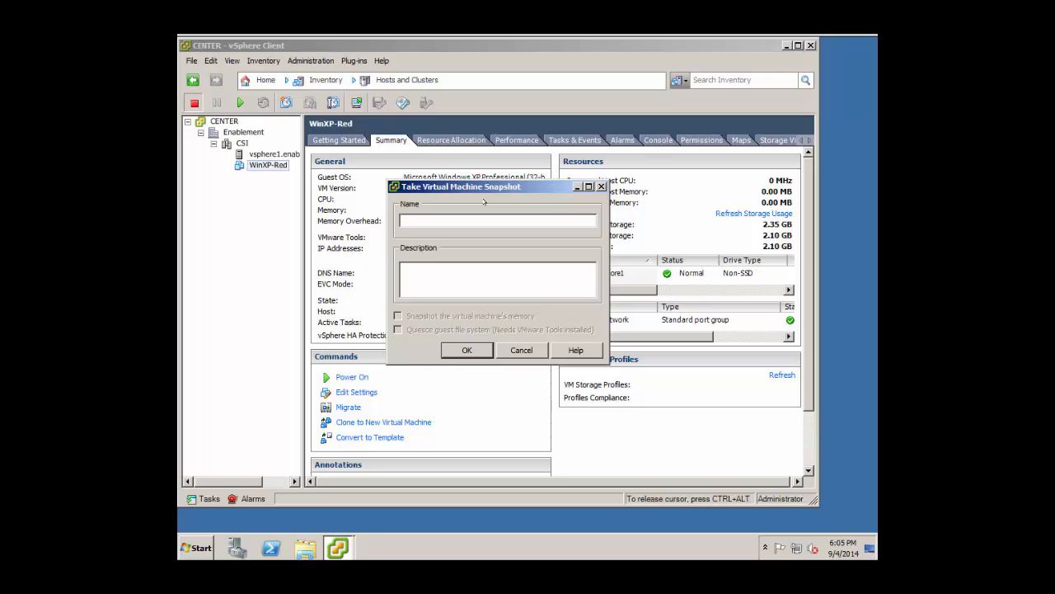
text(Start the Lab)
click(478, 350)
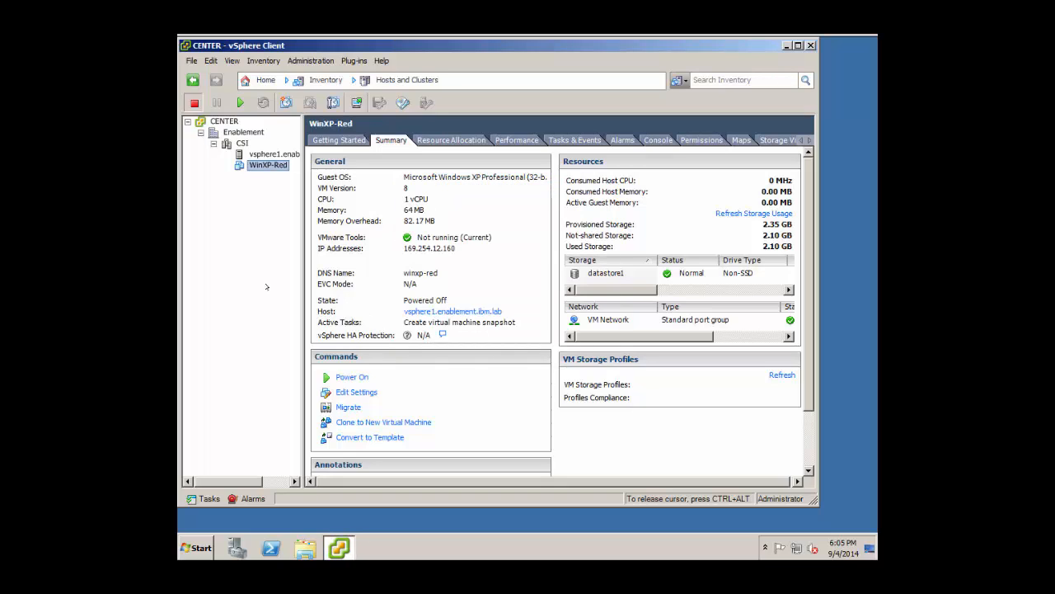
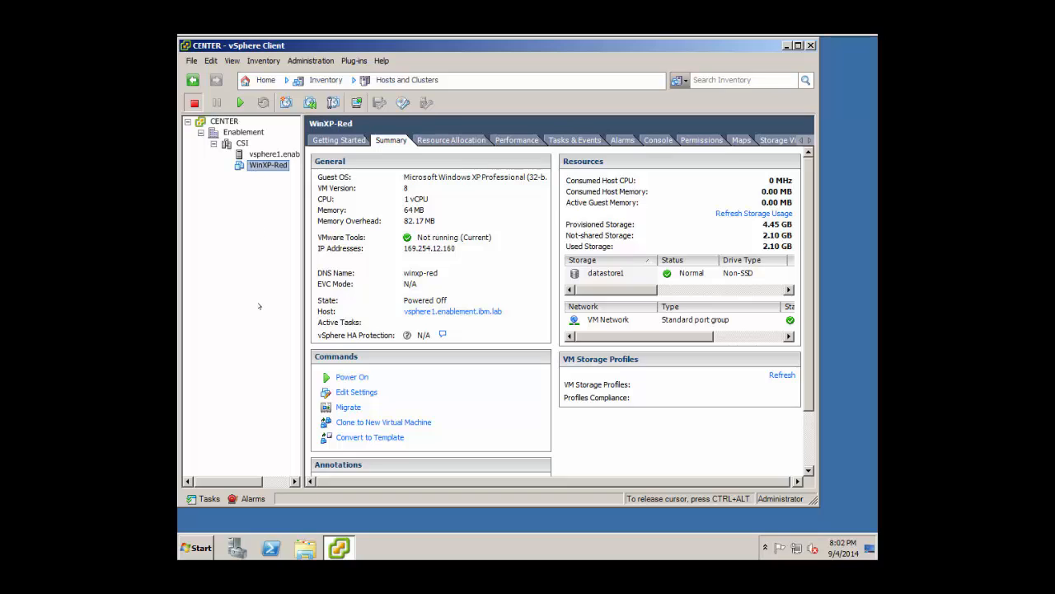
Clone WinXP-Red as WinXP-Green on cluster CSI, host vsphere1, datastore1, with no guest customization.
click(363, 424)
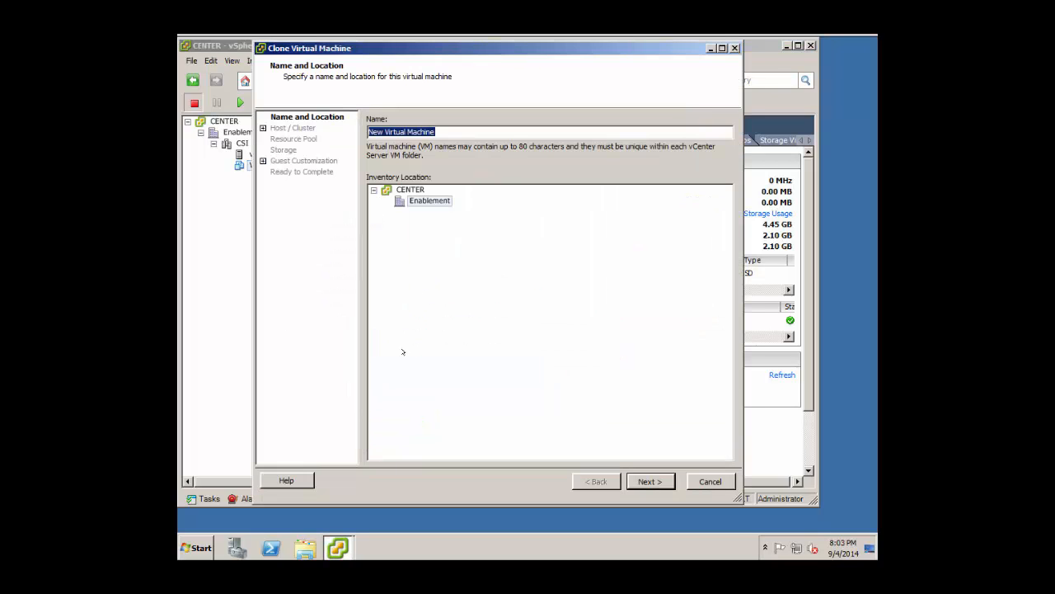
text(WinXP)
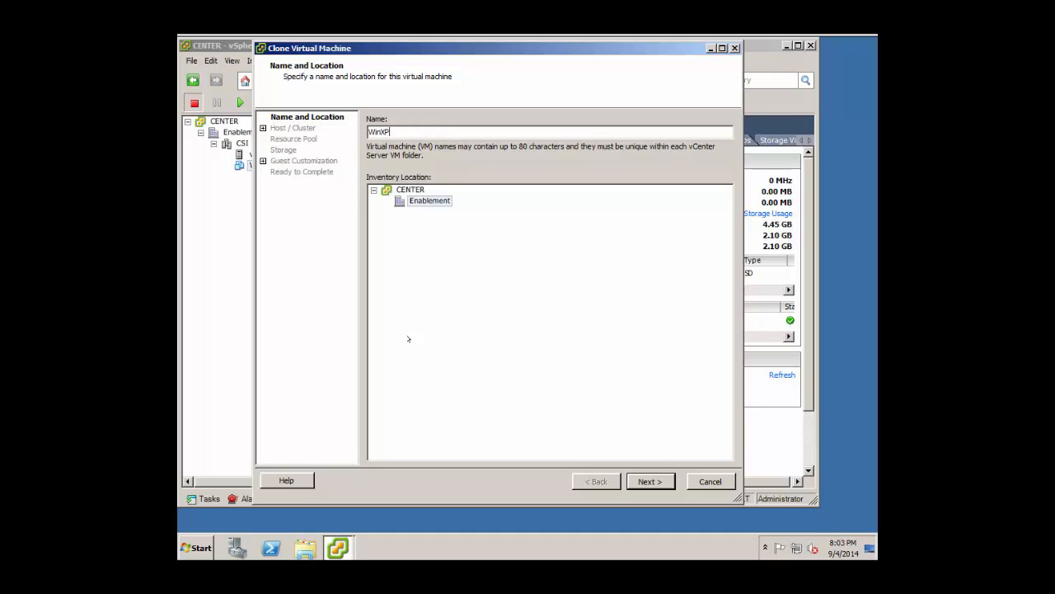
text(-Green)
click(647, 487)
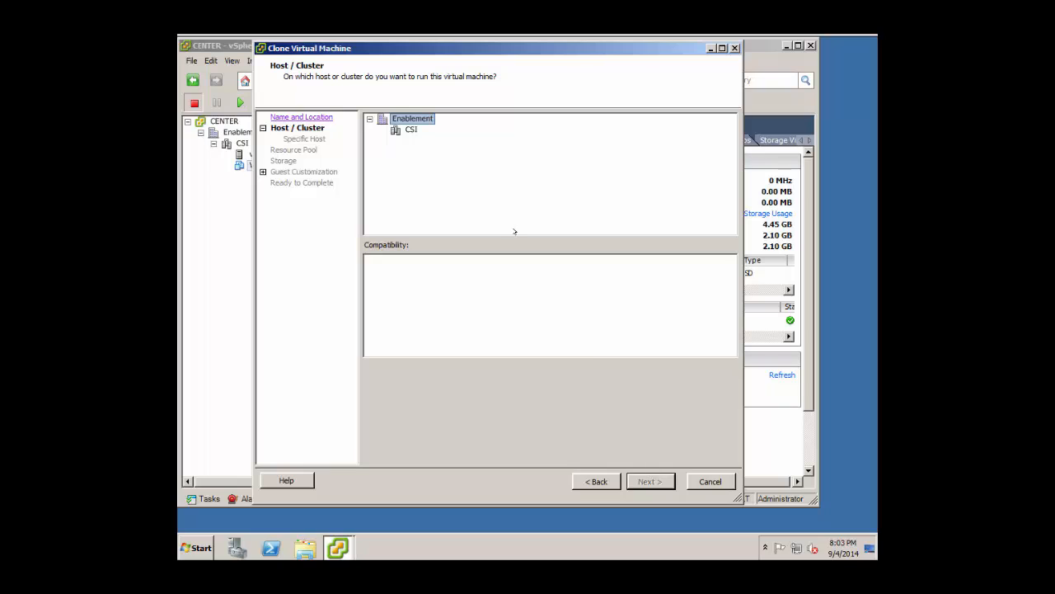
click(410, 130)
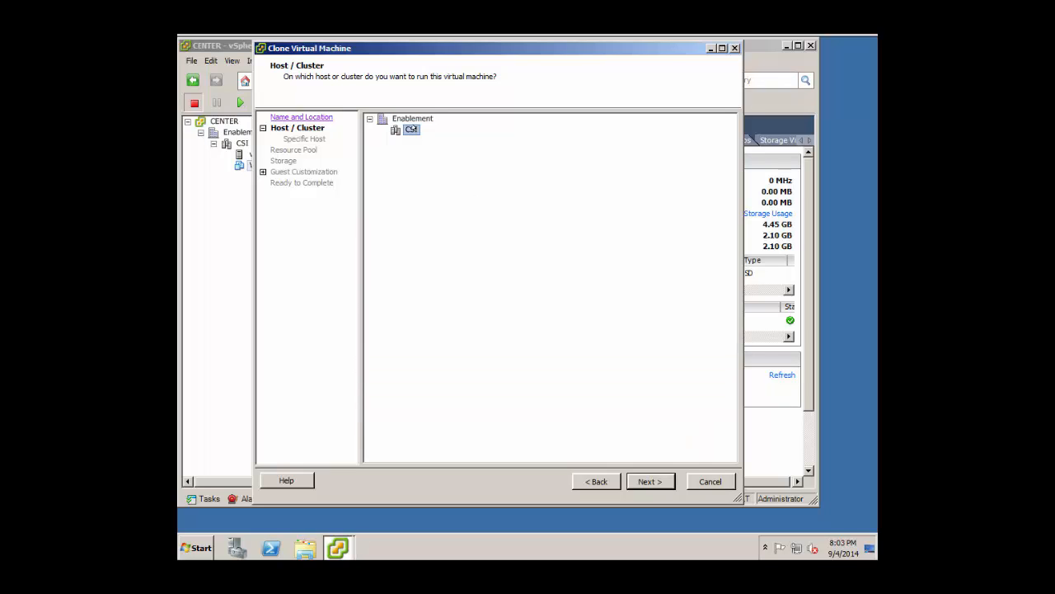
click(651, 484)
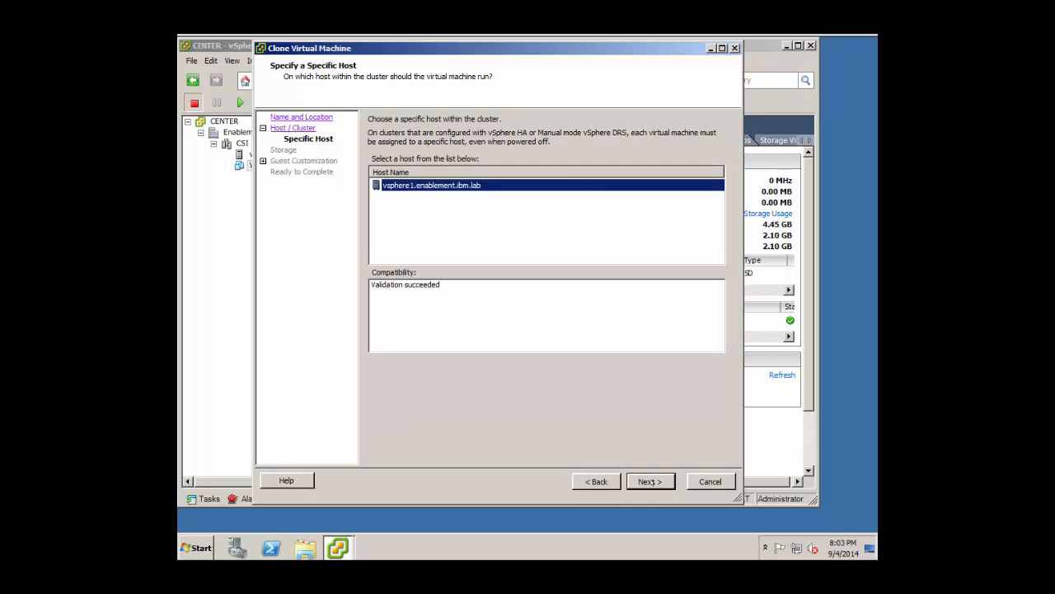
click(651, 480)
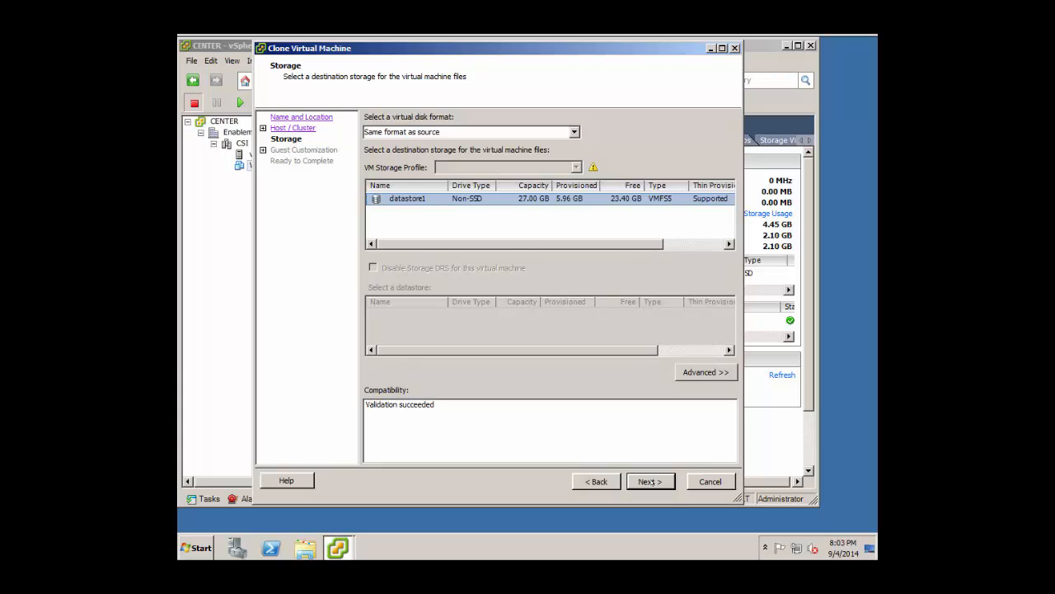
click(650, 482)
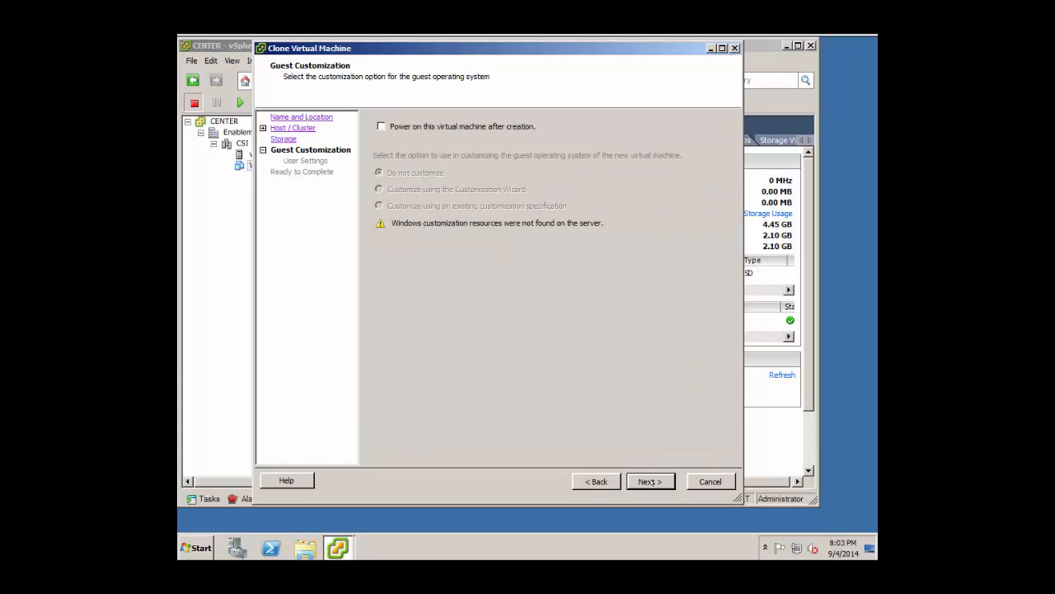
click(651, 481)
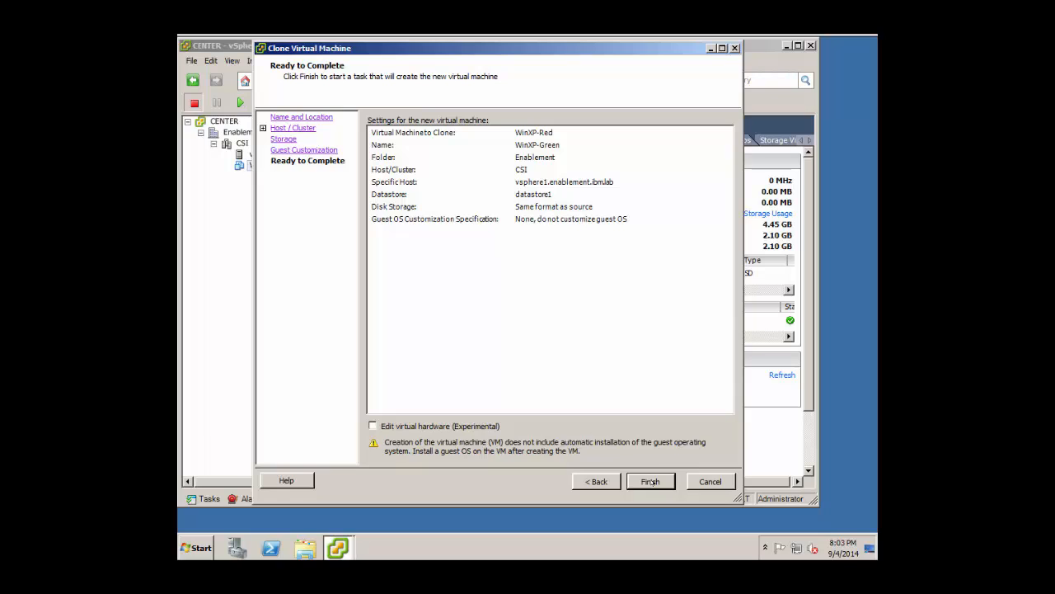
click(651, 482)
In WinXP-Green's settings, start adding a new virtual hard disk.
right_click(260, 165)
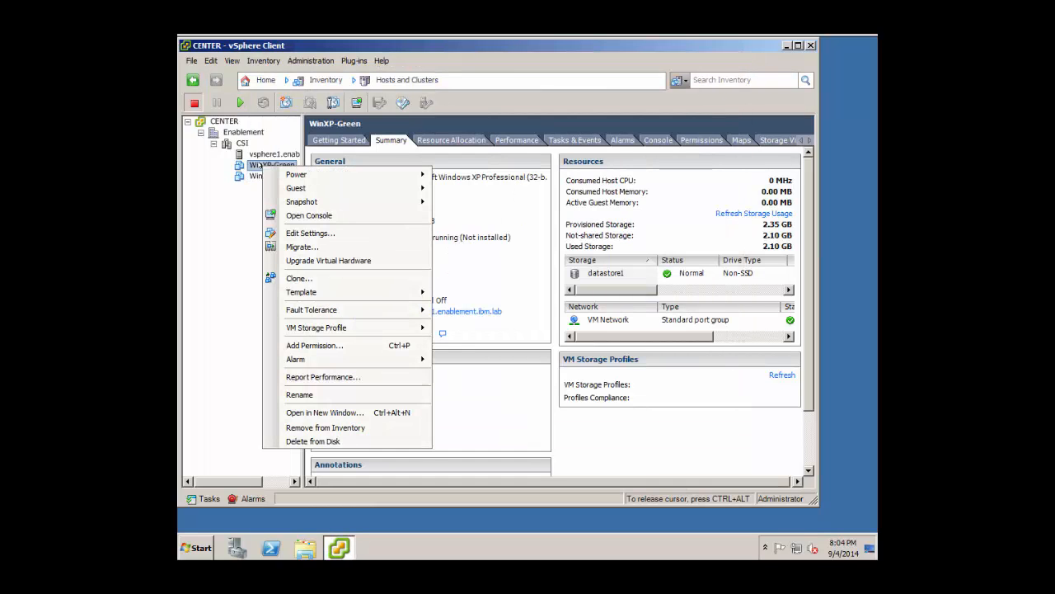
click(312, 232)
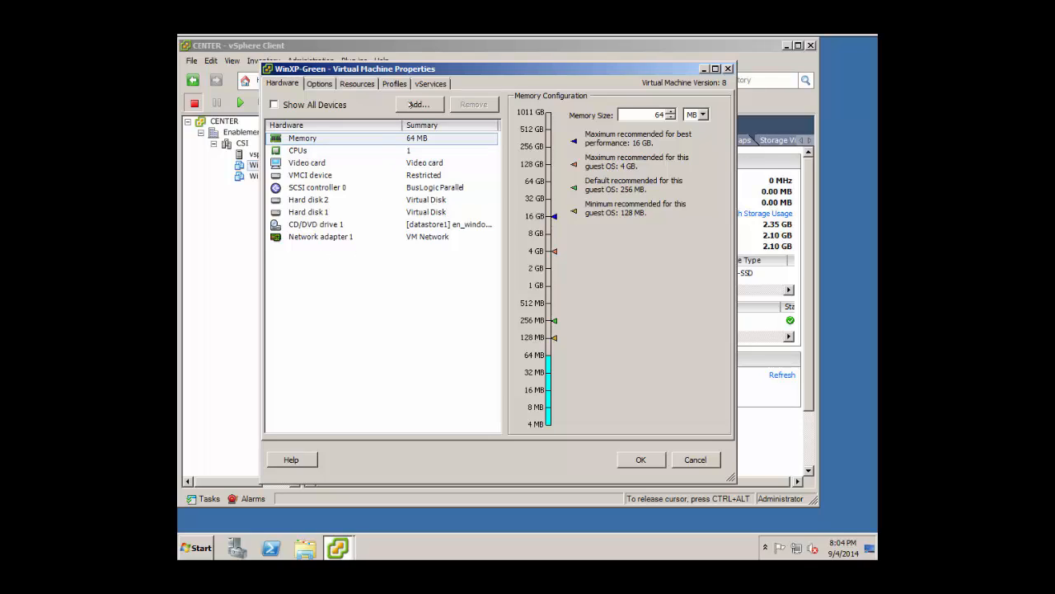
click(416, 104)
click(422, 291)
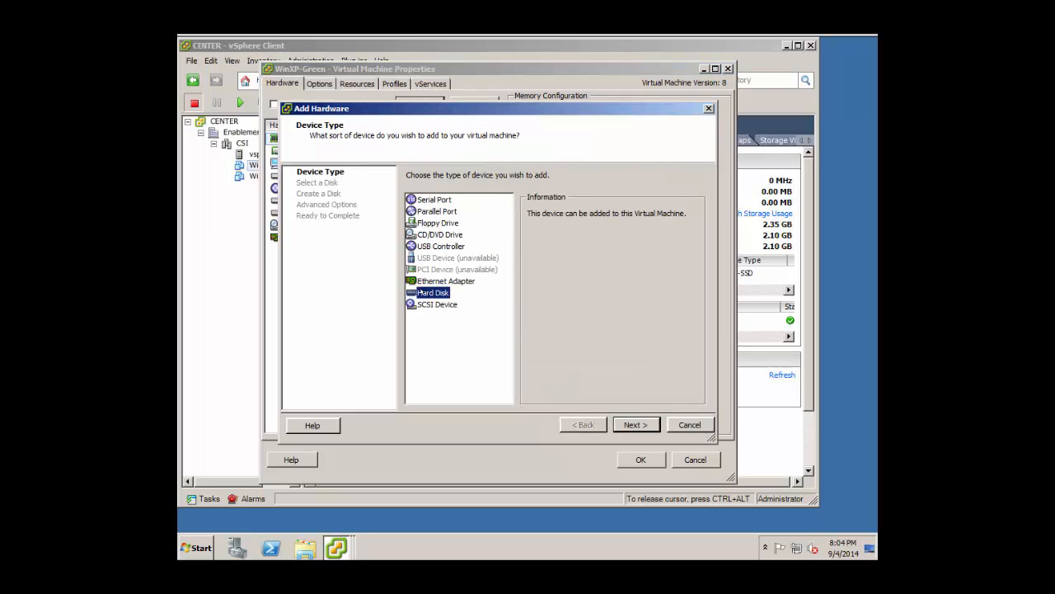
click(652, 427)
click(652, 427)
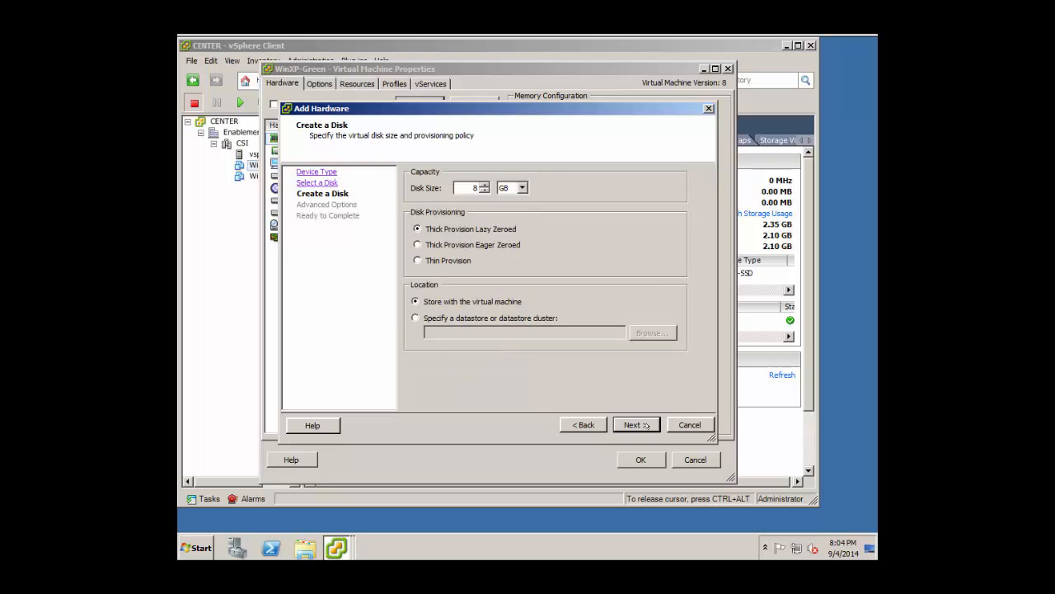
Size the new disk at 120 MB and apply it to WinXP-Green.
click(522, 188)
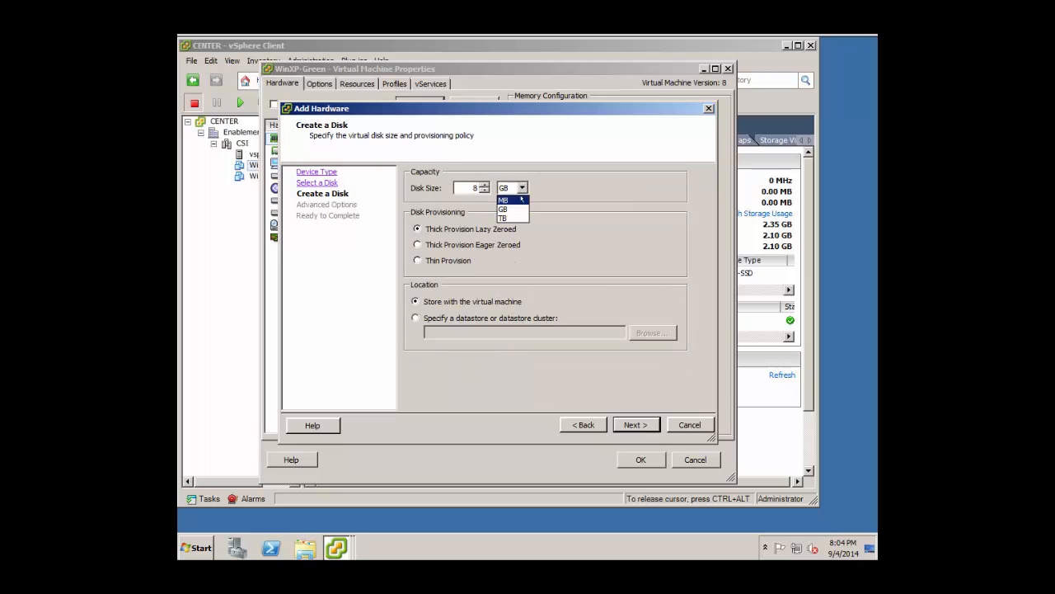
click(506, 202)
click(476, 188)
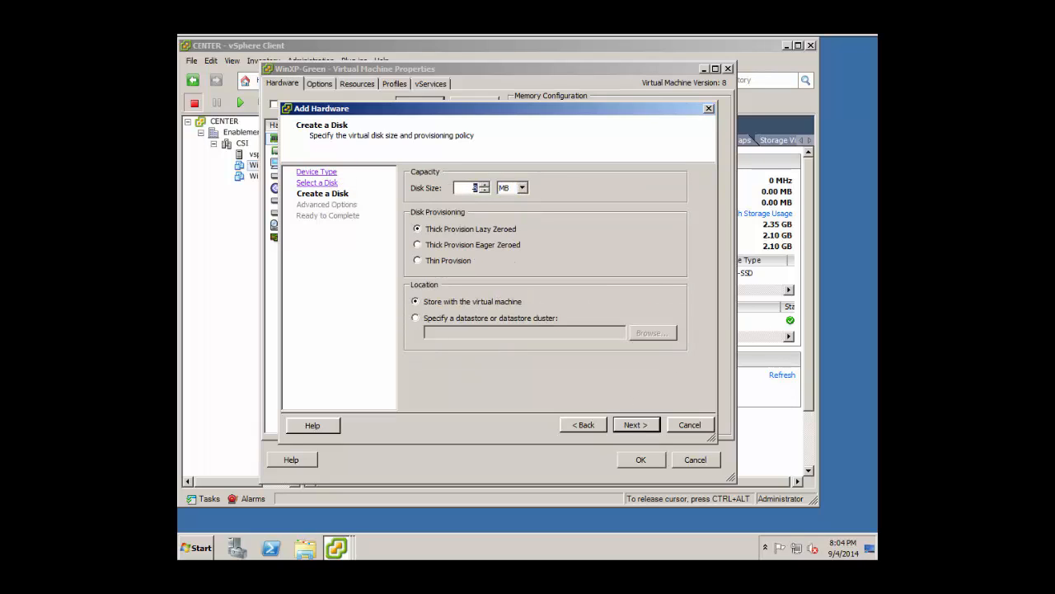
text(120)
click(626, 425)
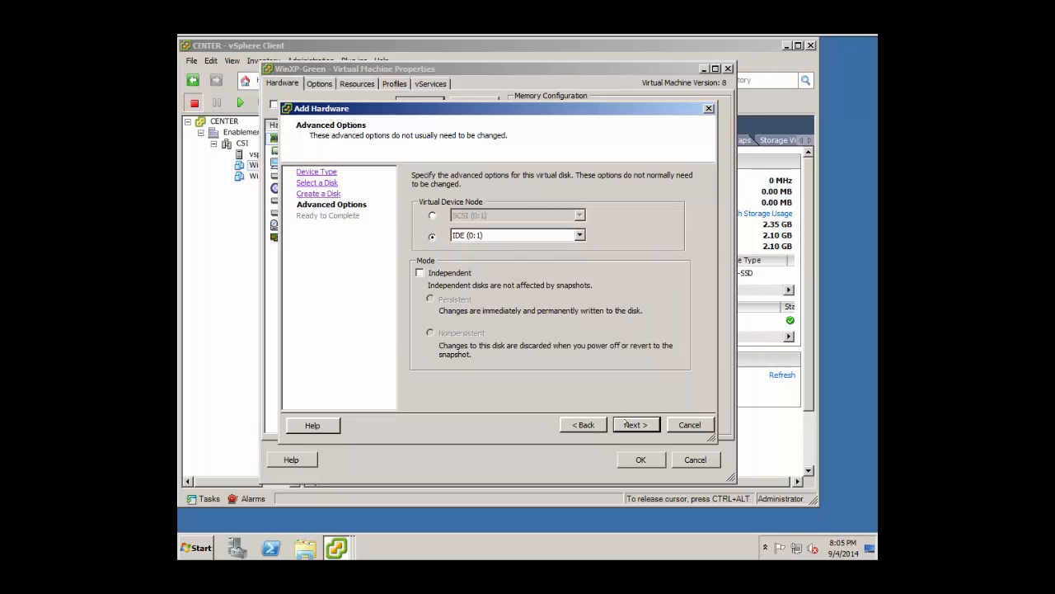
click(626, 425)
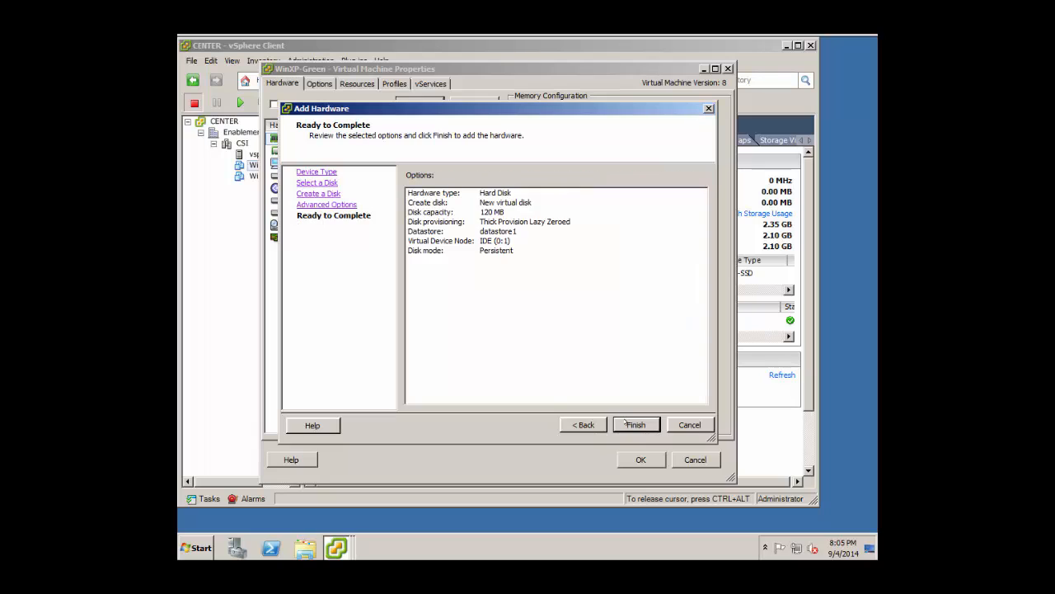
click(629, 424)
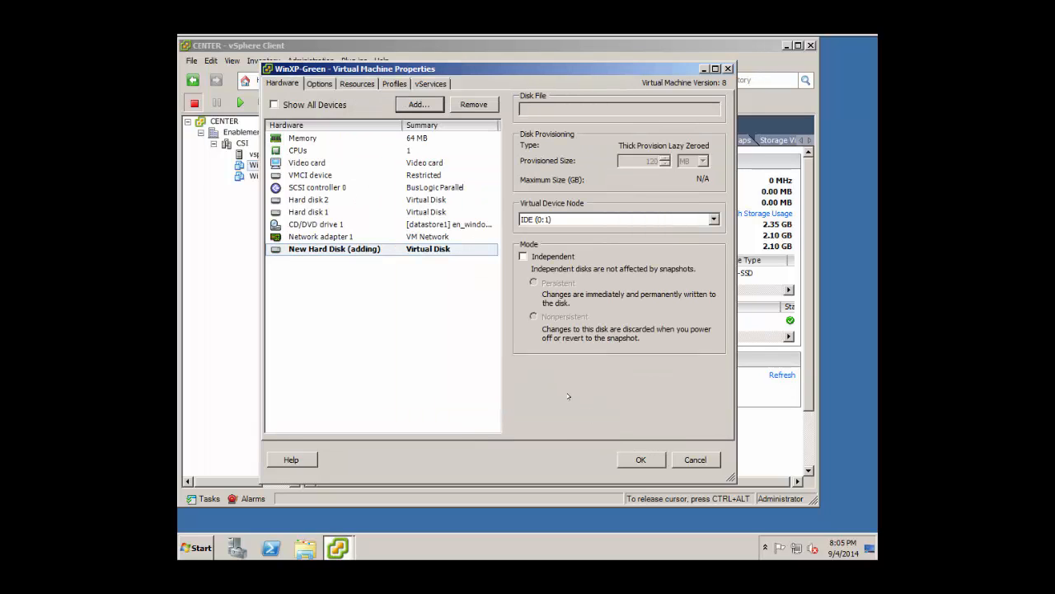
click(621, 463)
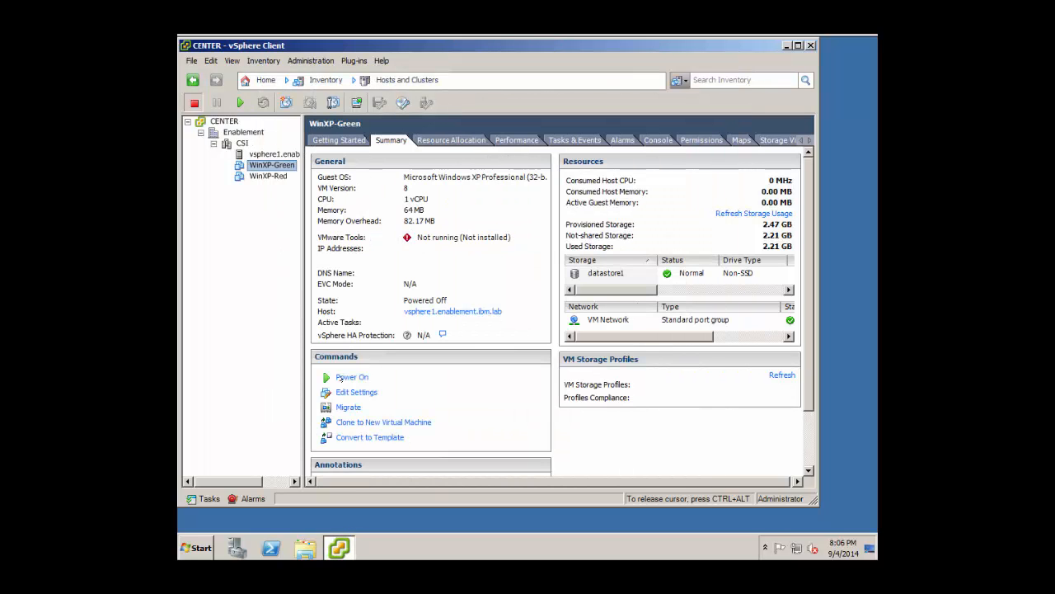
Power on WinXP-Green and open its console.
click(349, 378)
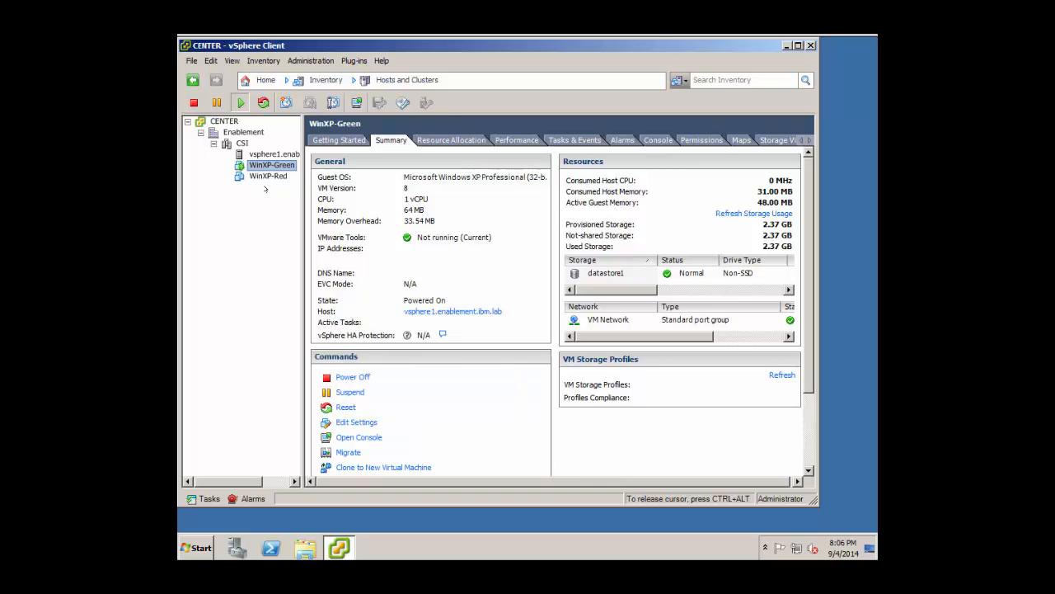
right_click(268, 165)
mouse_move(291, 171)
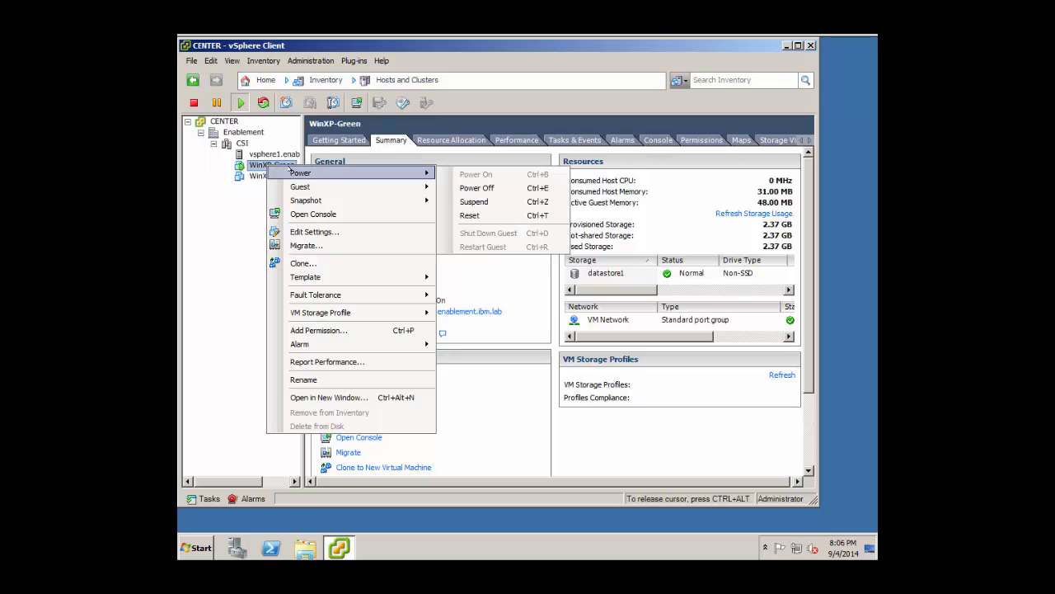
click(303, 215)
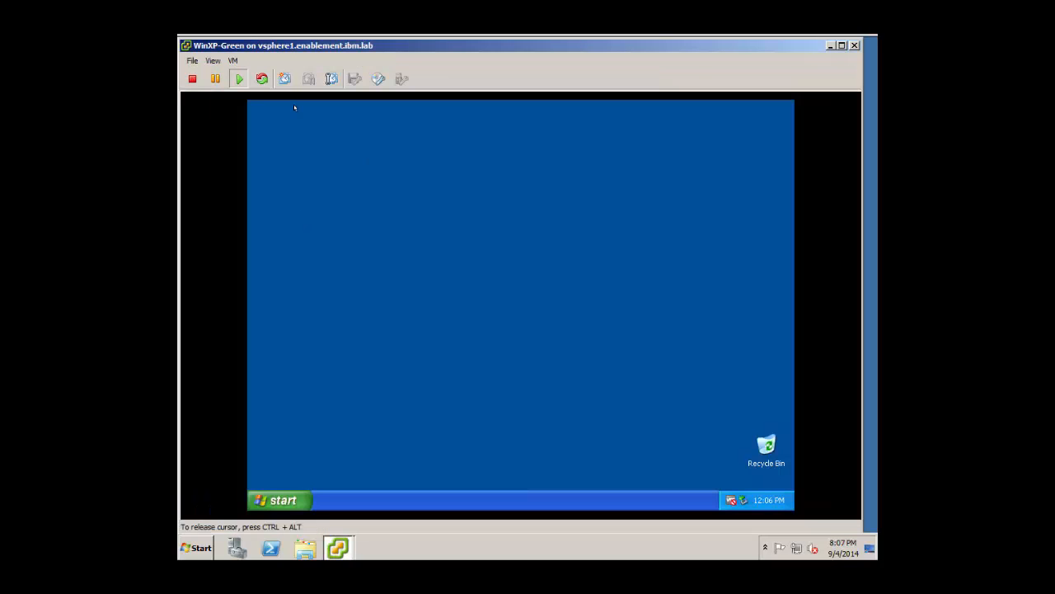
Start the VMware Tools installation from the console's VM > Guest menu.
click(232, 60)
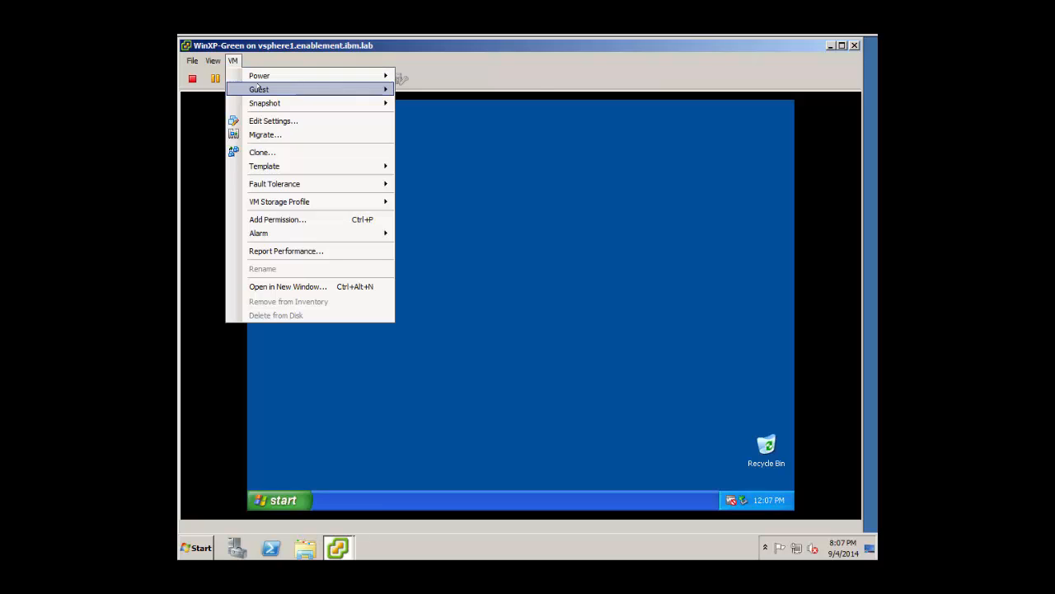
mouse_move(258, 89)
click(446, 122)
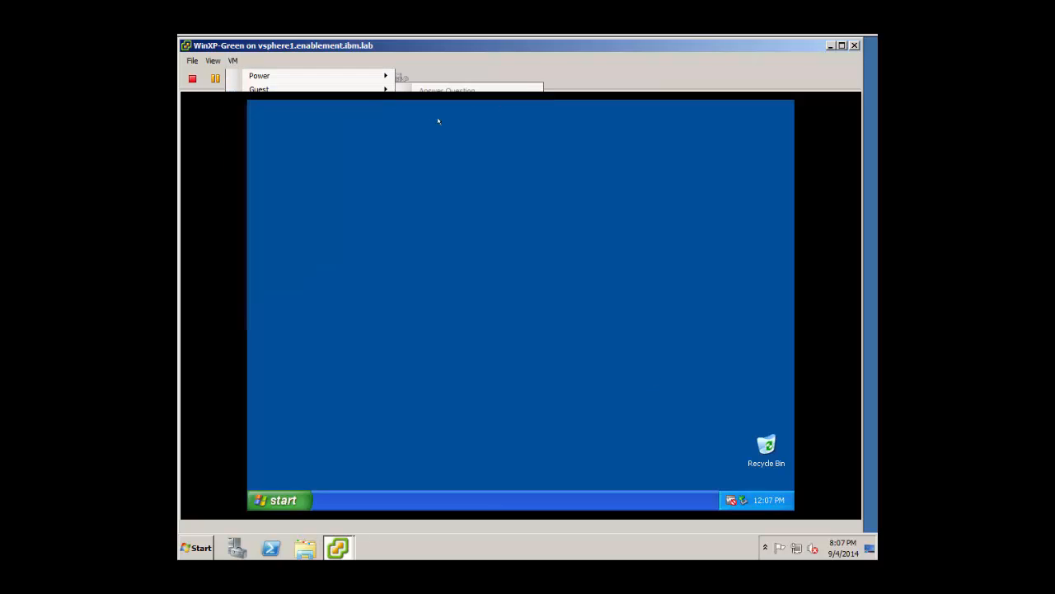
click(561, 361)
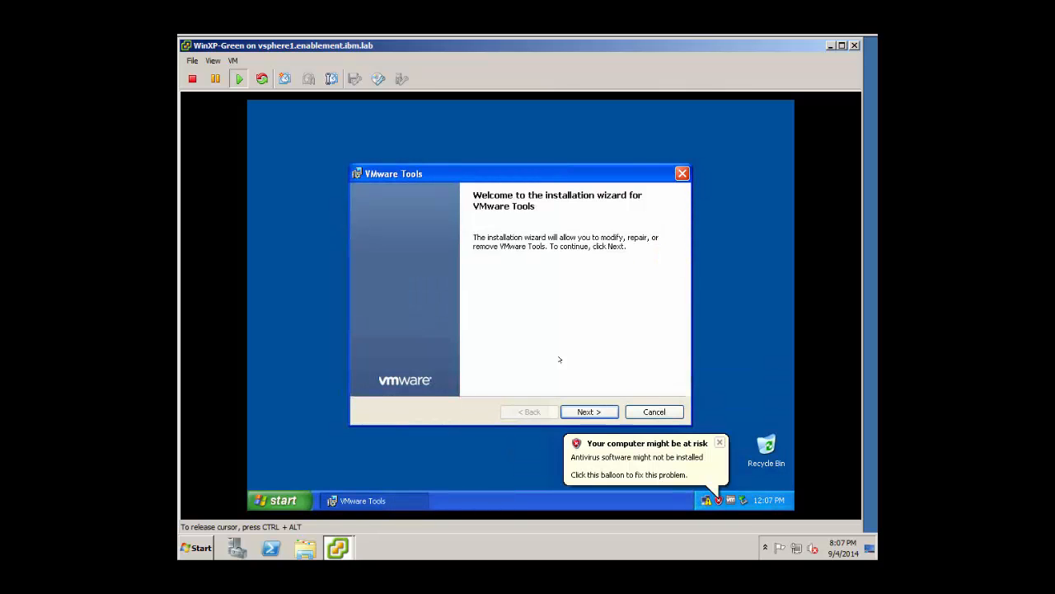
Choose Repair in the VMware Tools wizard and start the repair.
click(580, 410)
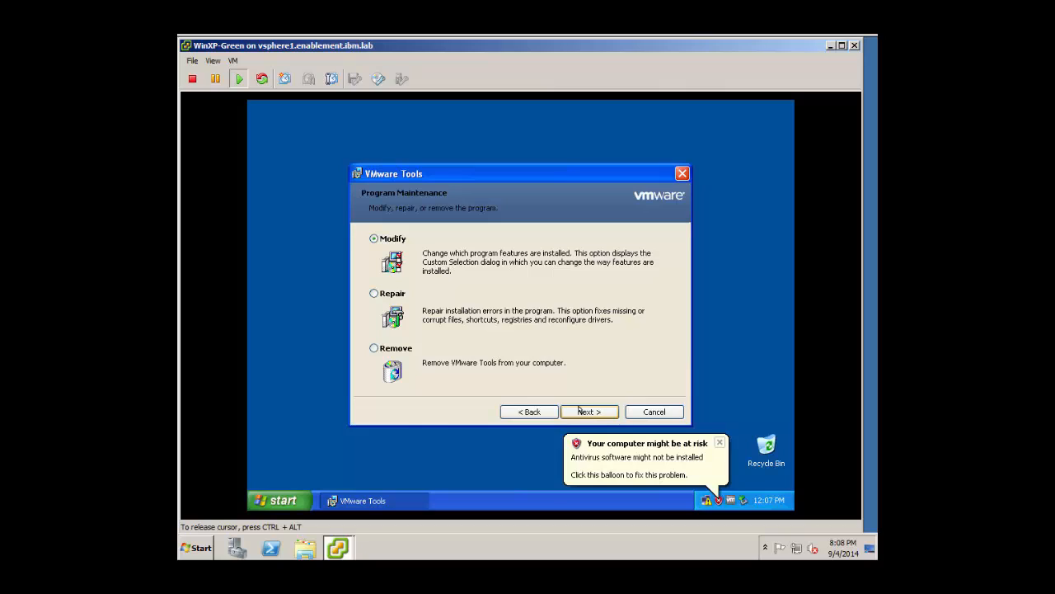
click(393, 292)
click(590, 411)
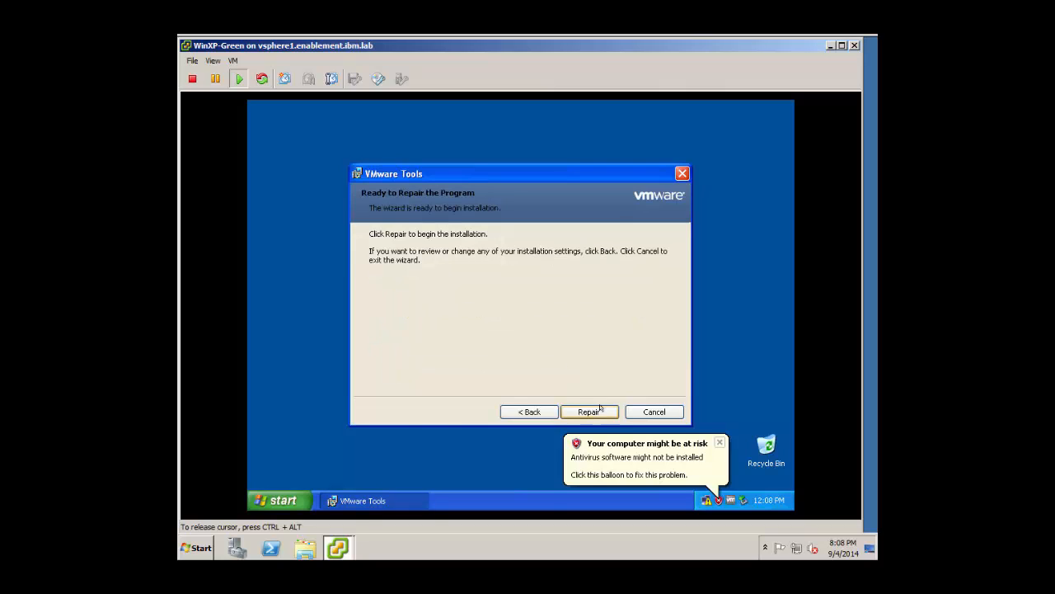
click(585, 411)
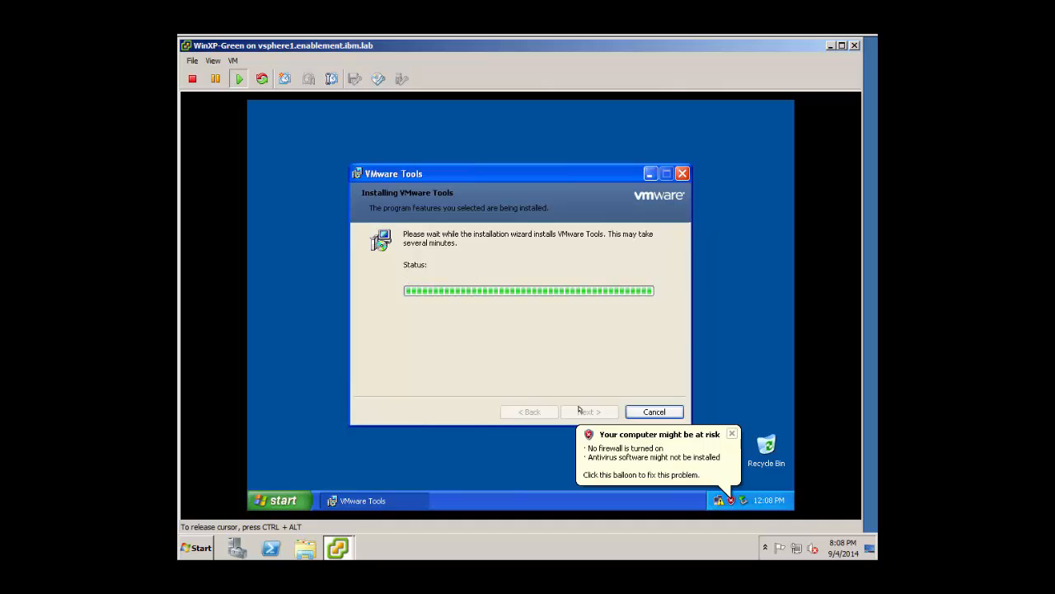
Close the Tools wizard and initialize Disk 1 in Computer Management's Disk Management.
click(579, 411)
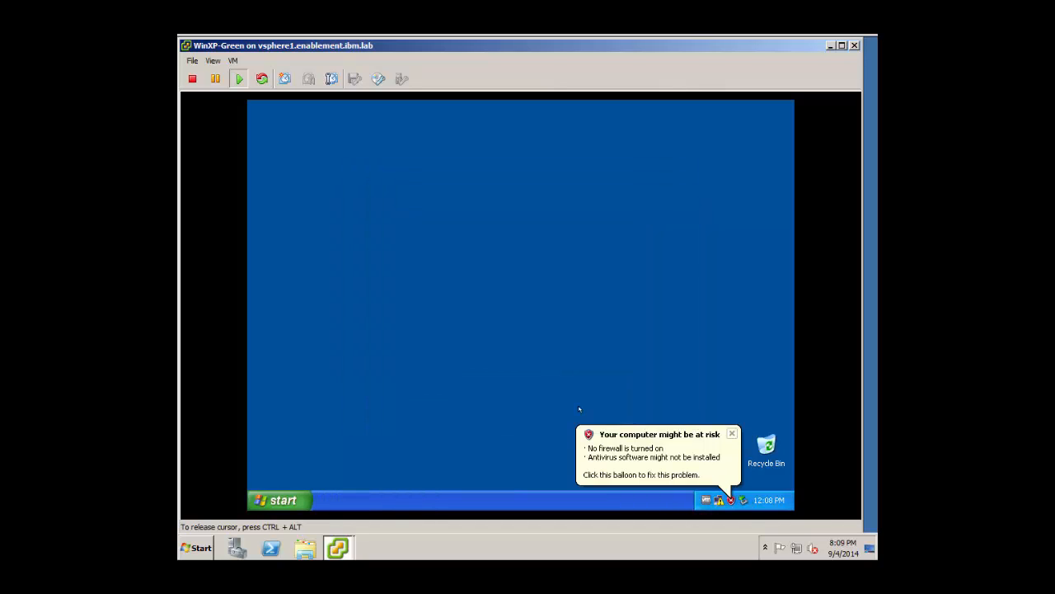
click(280, 499)
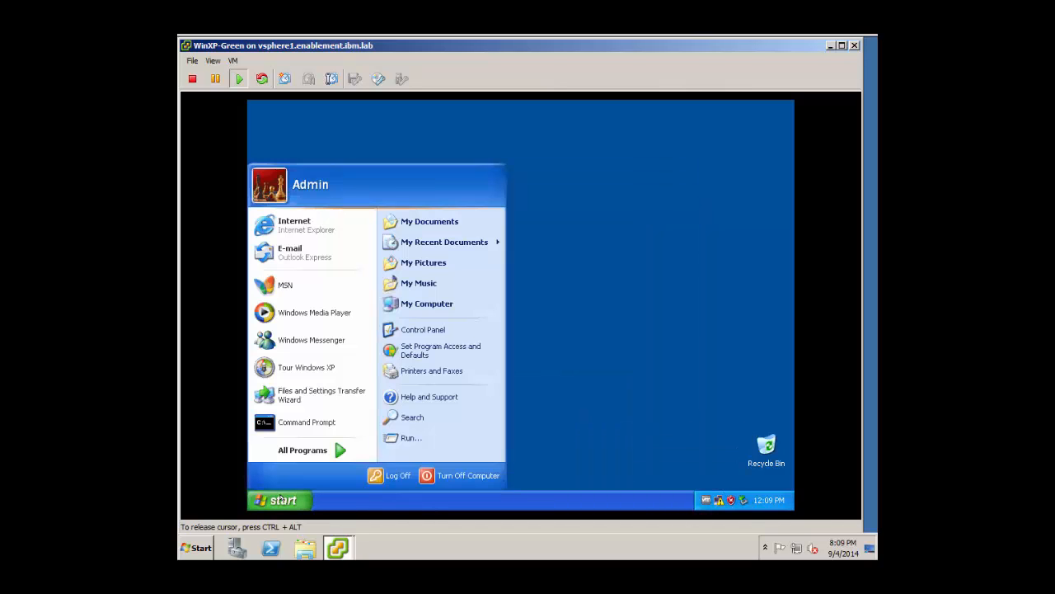
right_click(419, 305)
key(Escape)
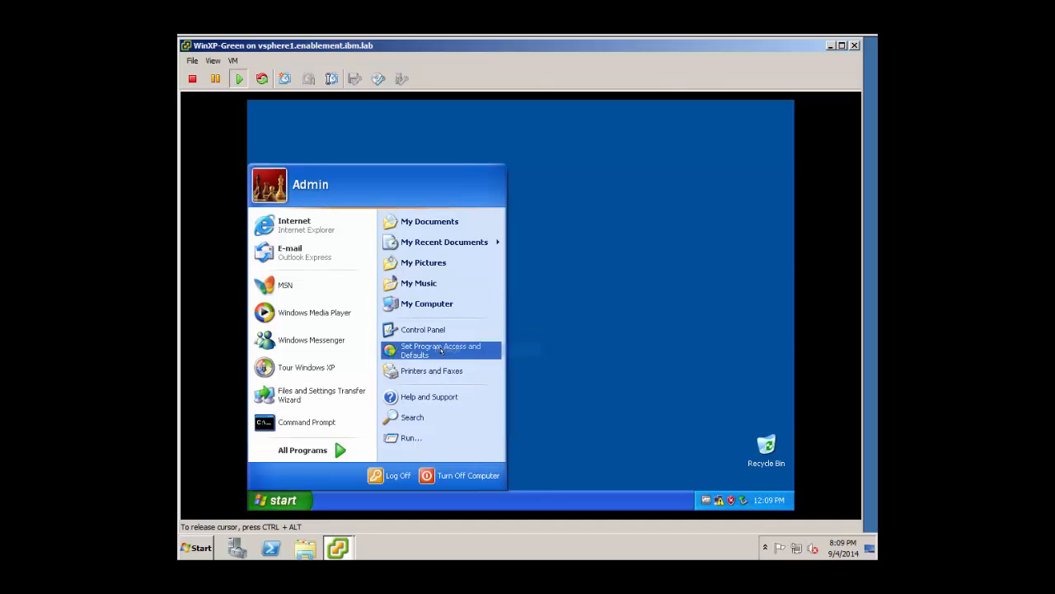
click(393, 328)
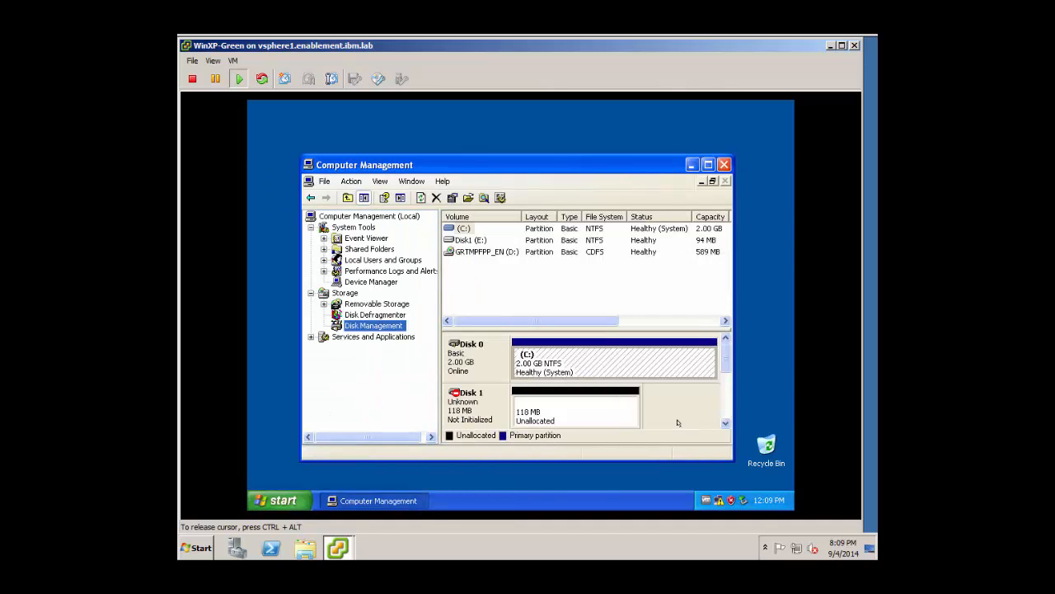
right_click(465, 402)
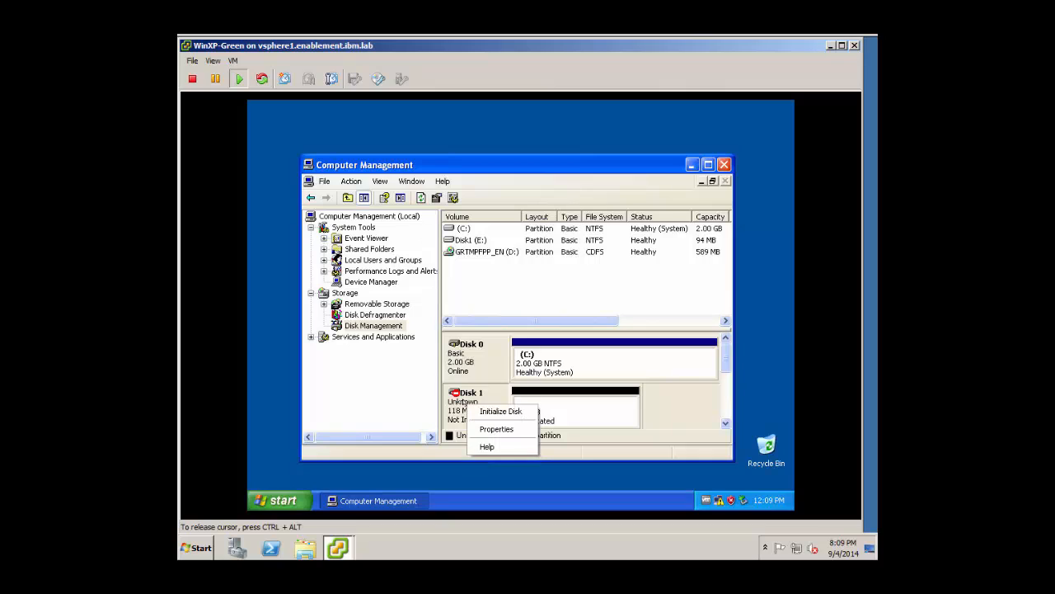
click(494, 412)
click(567, 380)
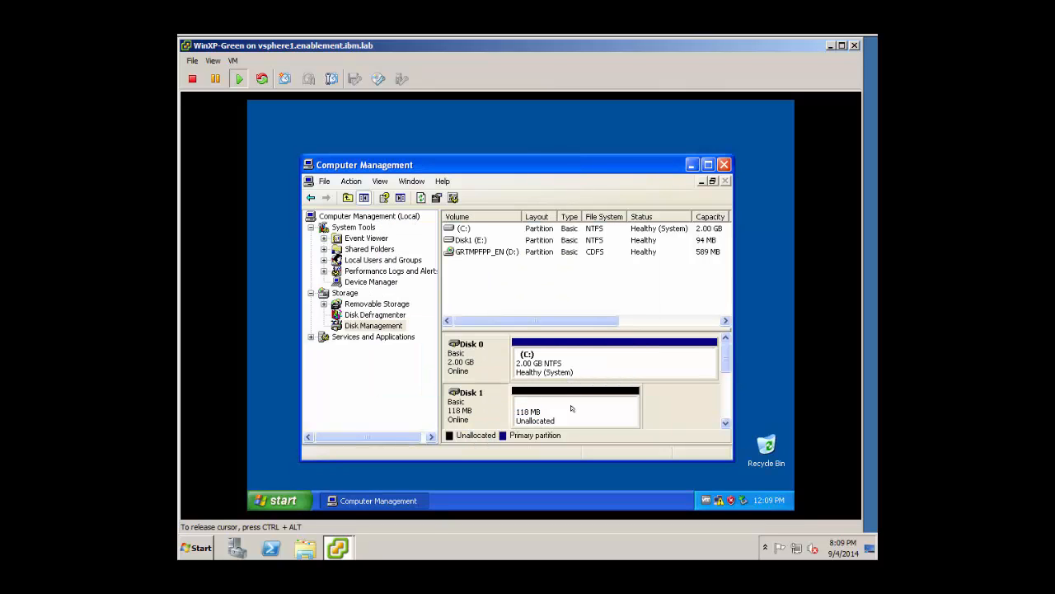
Create a full-size primary partition as F:, labelled Target, quick-formatted NTFS.
right_click(575, 410)
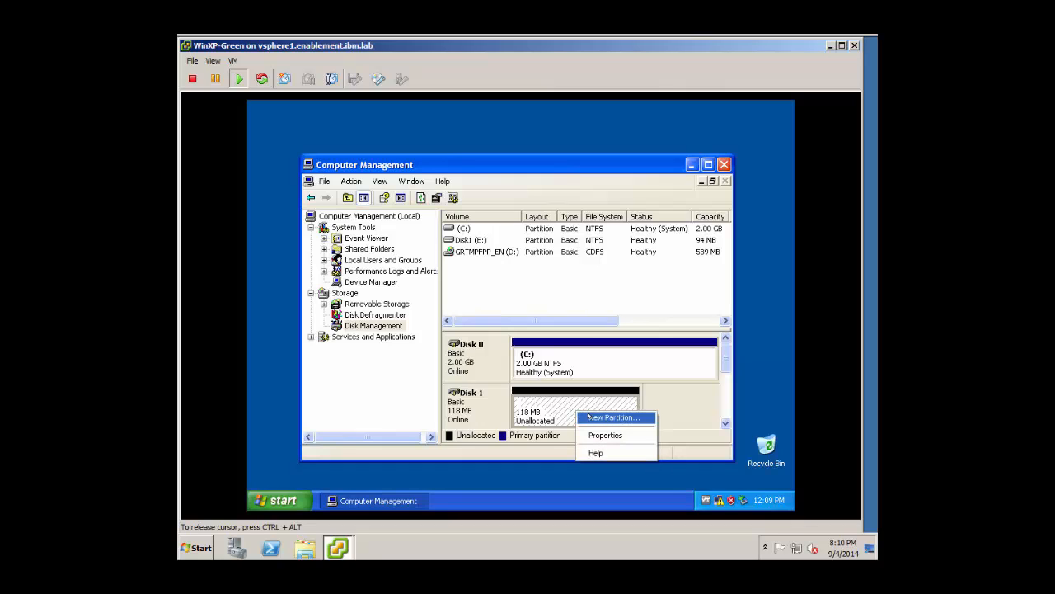
click(589, 415)
click(699, 470)
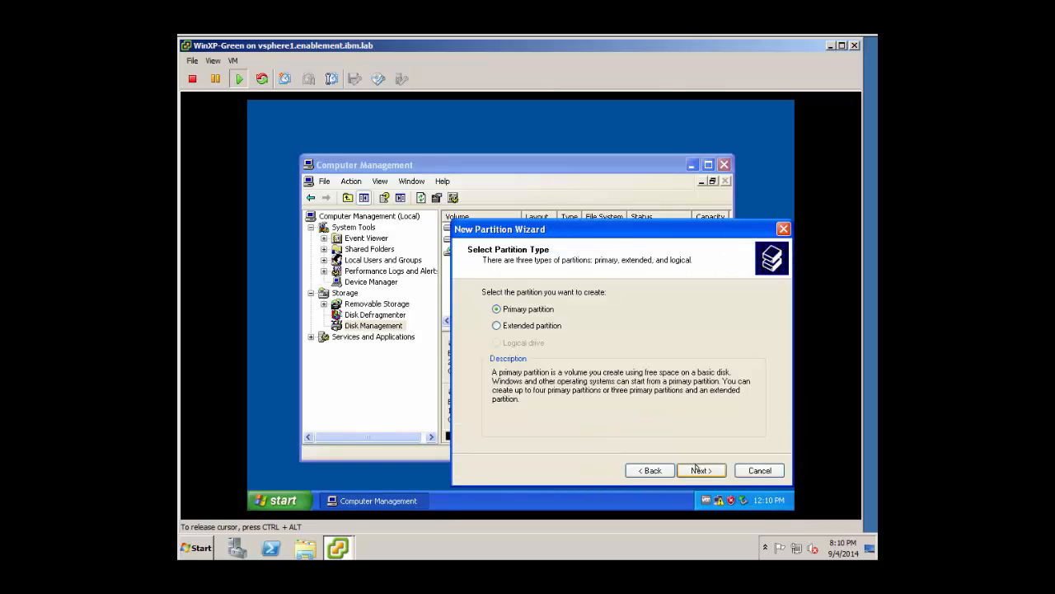
click(699, 470)
click(698, 469)
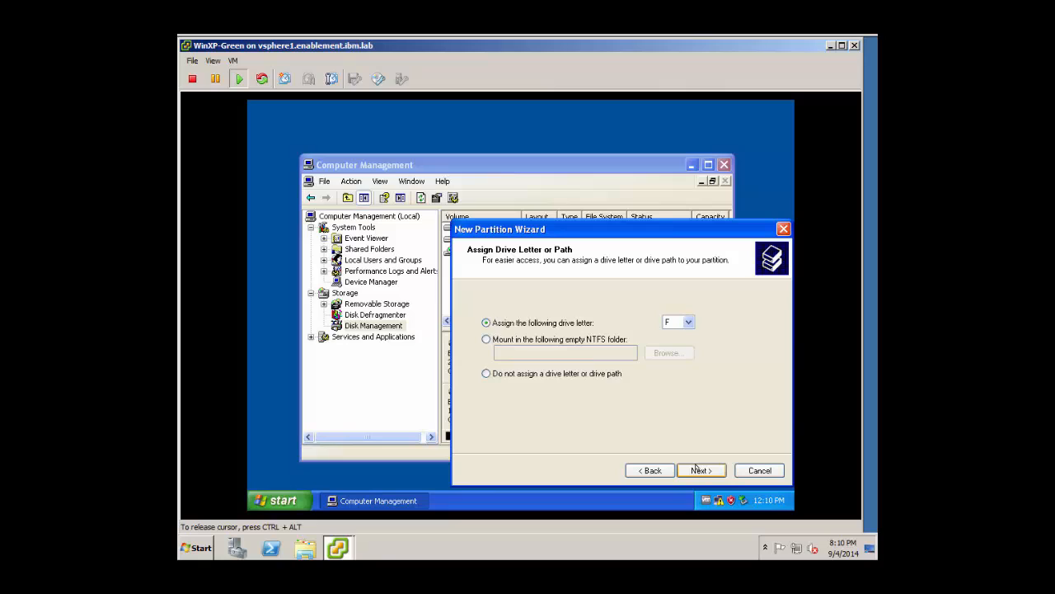
click(697, 468)
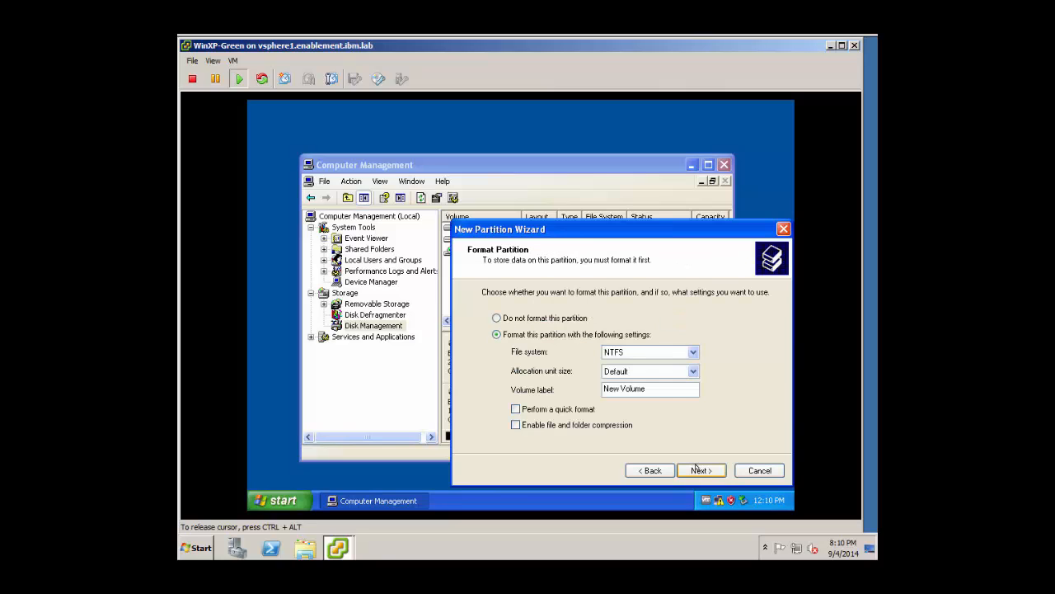
drag(653, 389, 593, 388)
text(Target)
click(517, 409)
click(701, 469)
click(700, 470)
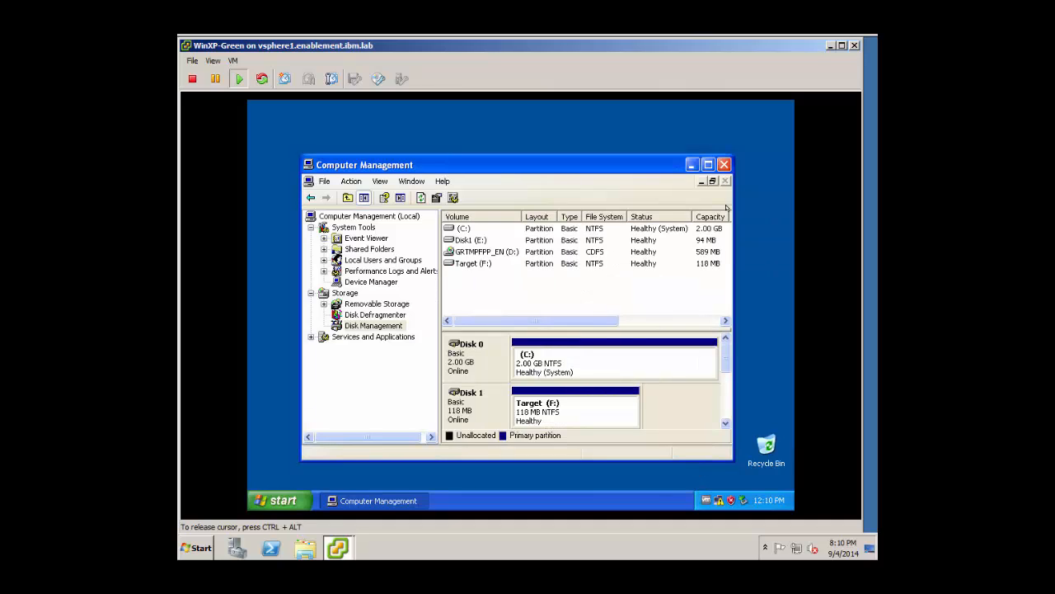
click(724, 164)
Open the computer name change dialog in the guest's System Properties.
click(280, 500)
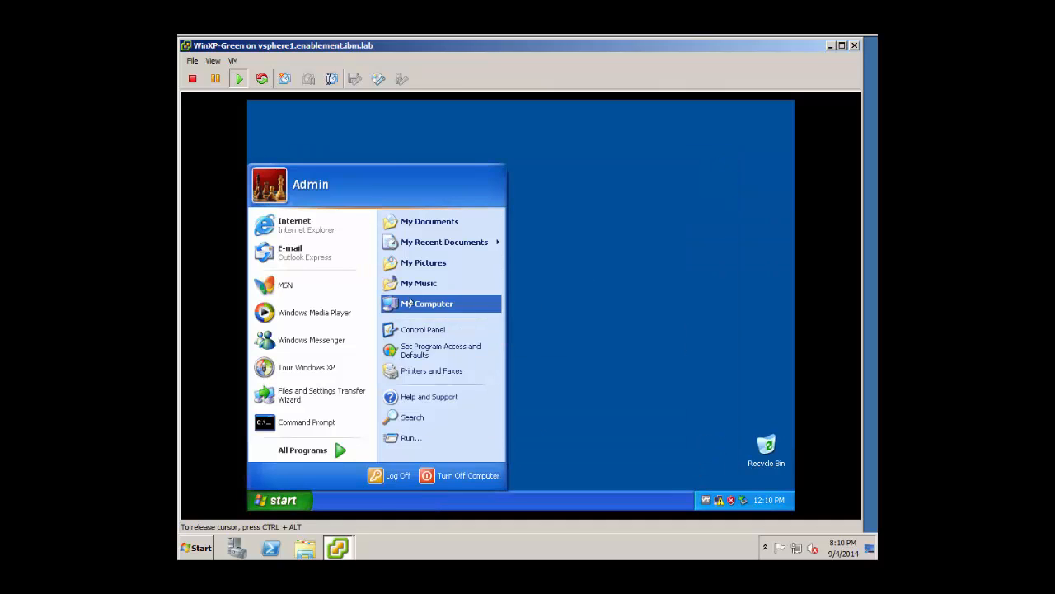
right_click(408, 301)
click(437, 422)
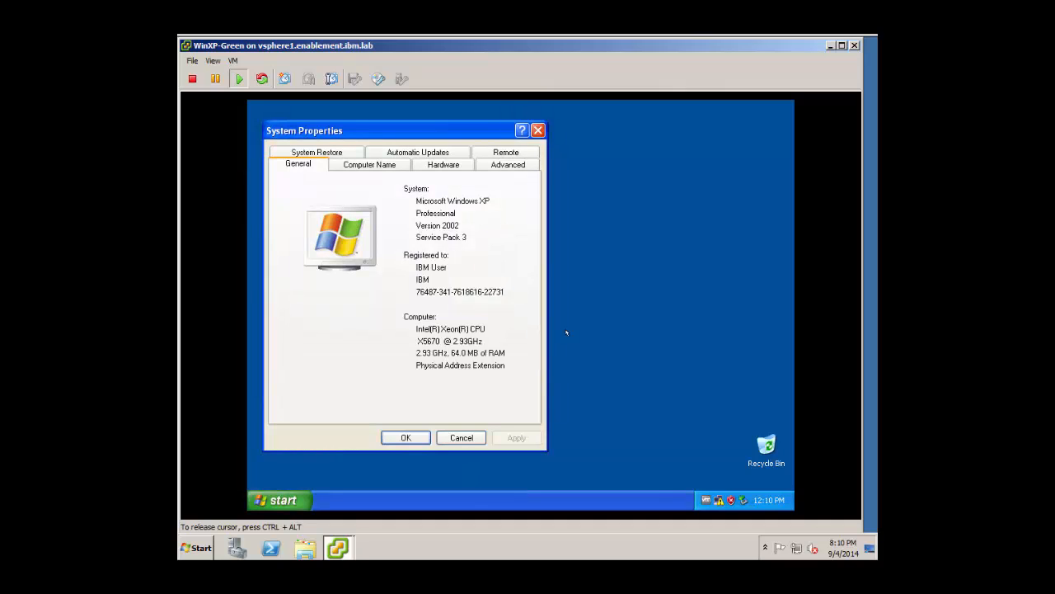
click(402, 162)
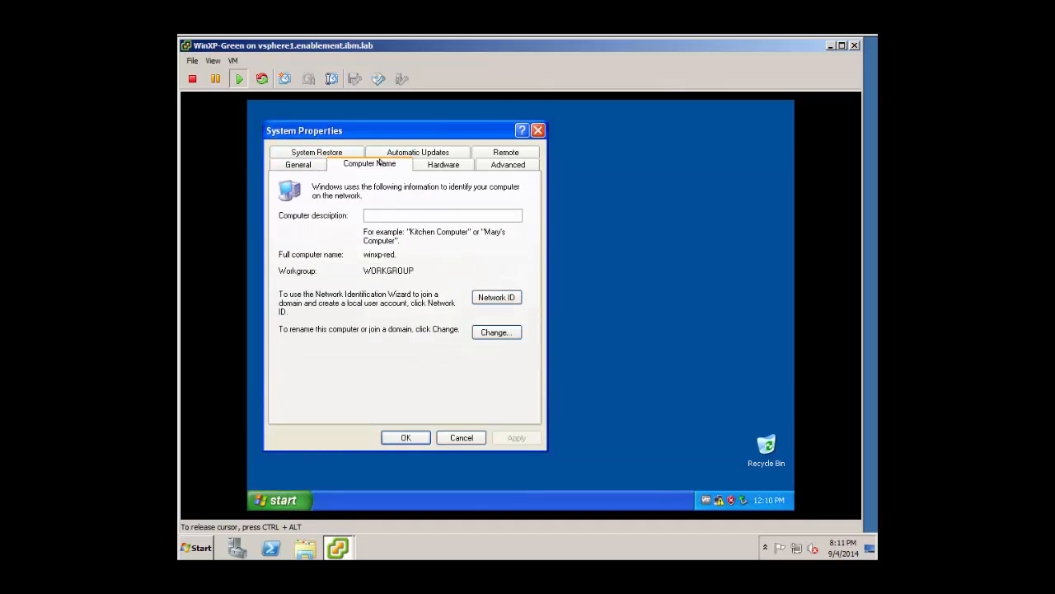
click(486, 331)
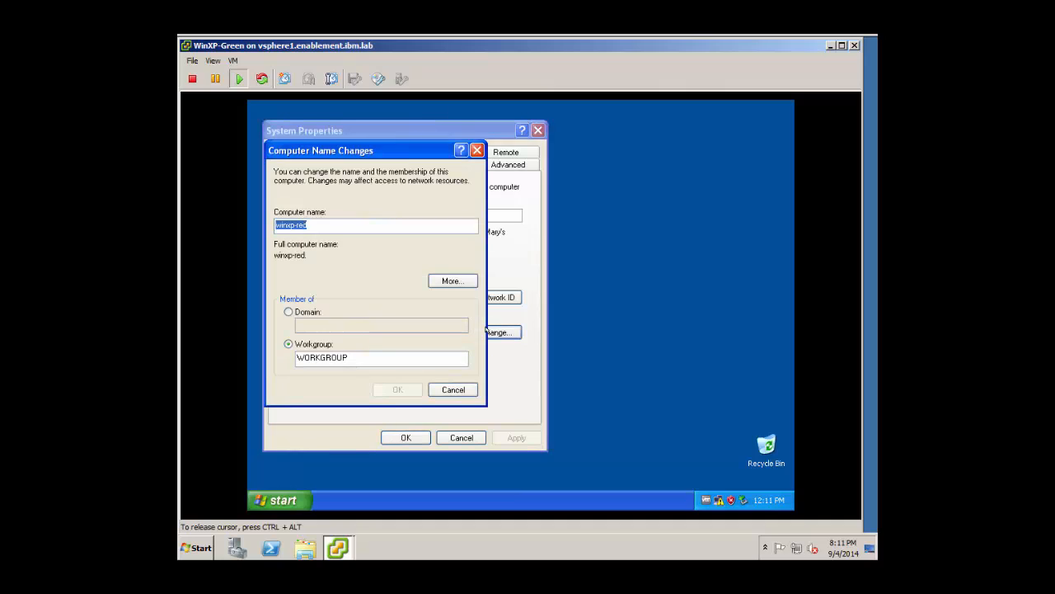
Rename the computer from winxp-red to winxp-green and restart the guest.
click(339, 223)
key(BackSpace)
key(BackSpace)
key(BackSpace)
key(BackSpace)
text(-)
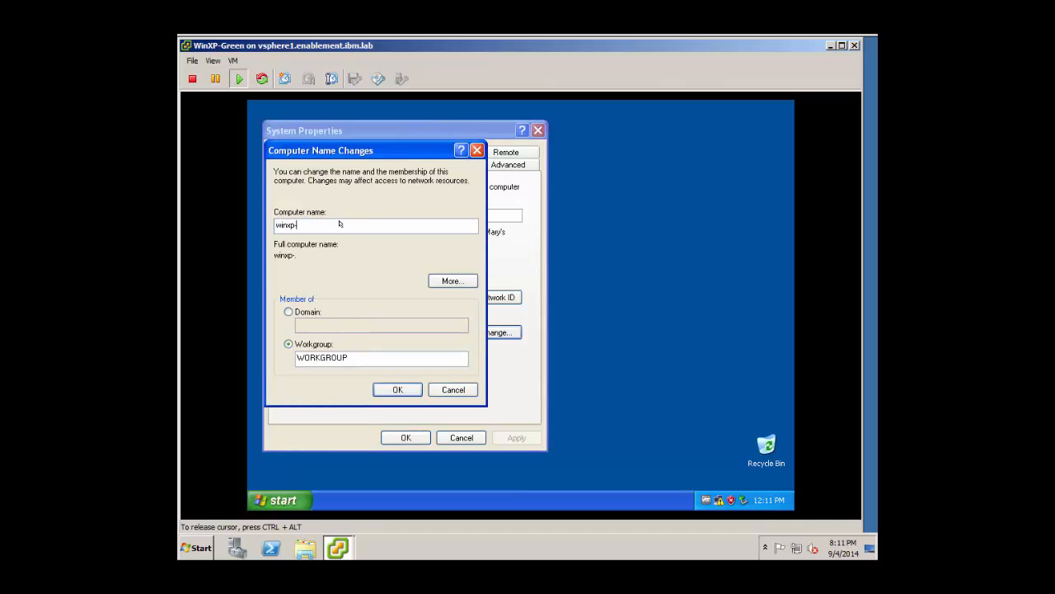
text(green)
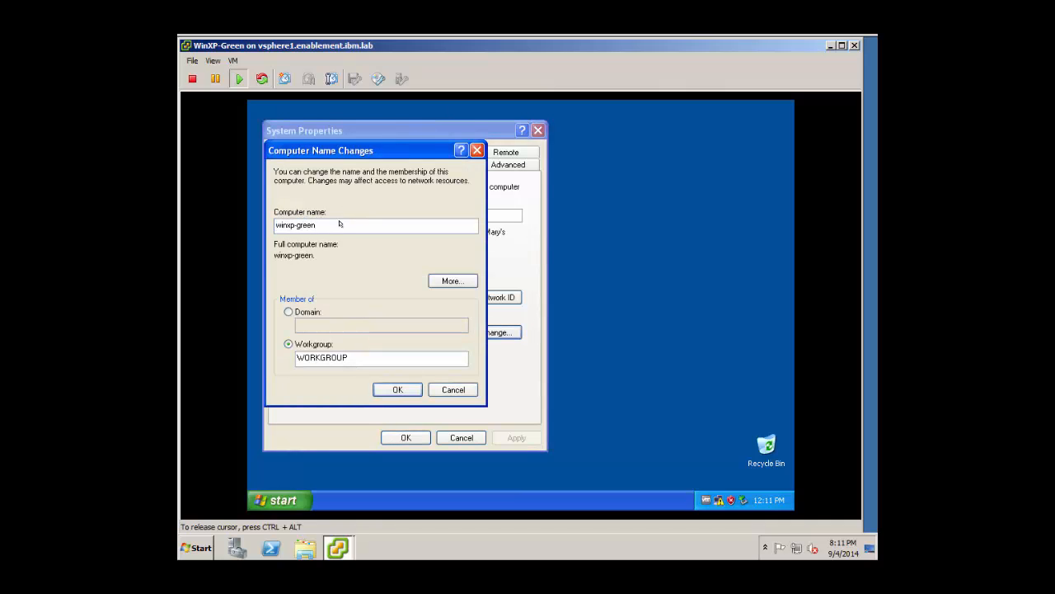
click(415, 388)
click(509, 336)
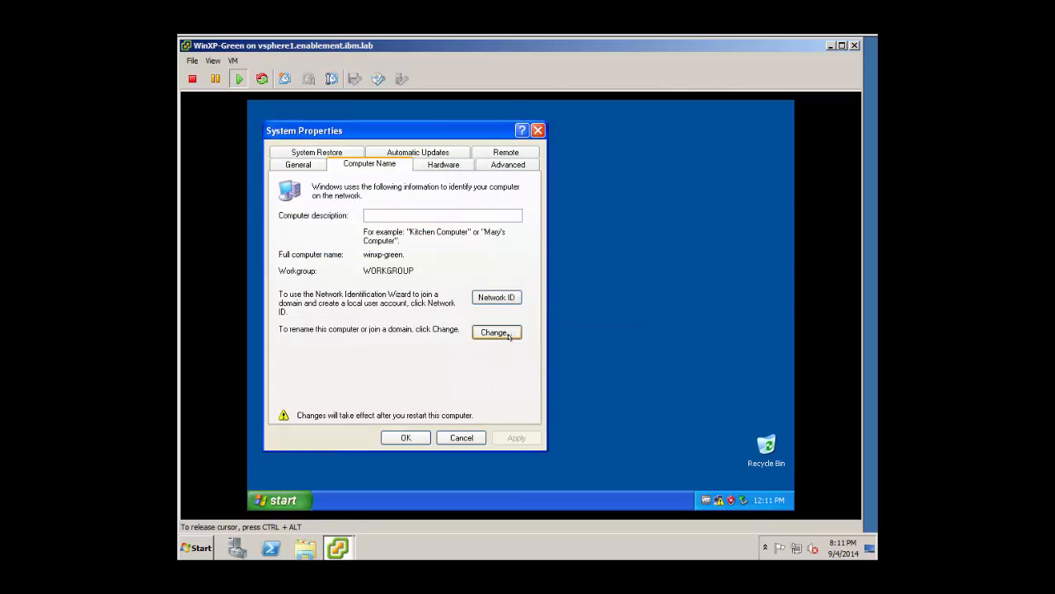
click(406, 437)
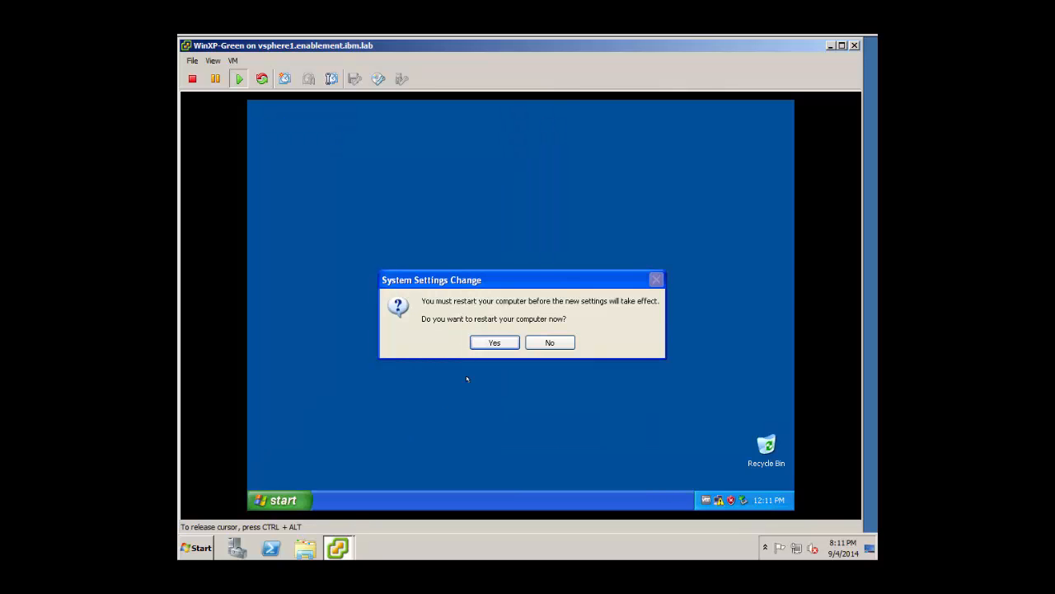
click(494, 342)
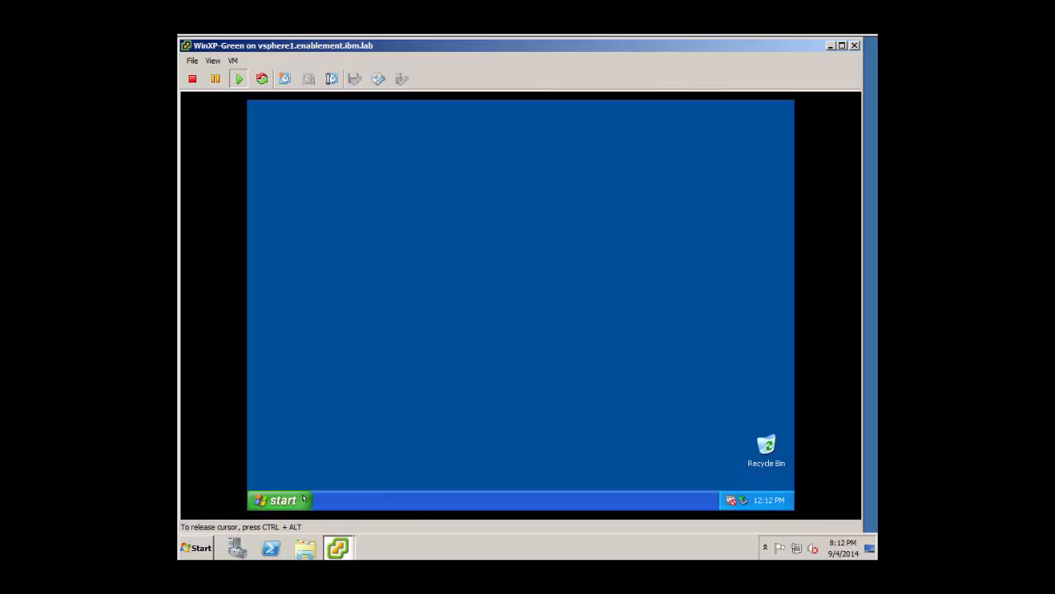
Browse C:, Disk1 (E:) and the empty Target (F:) in Explorer, then start shutting down.
right_click(302, 498)
click(310, 435)
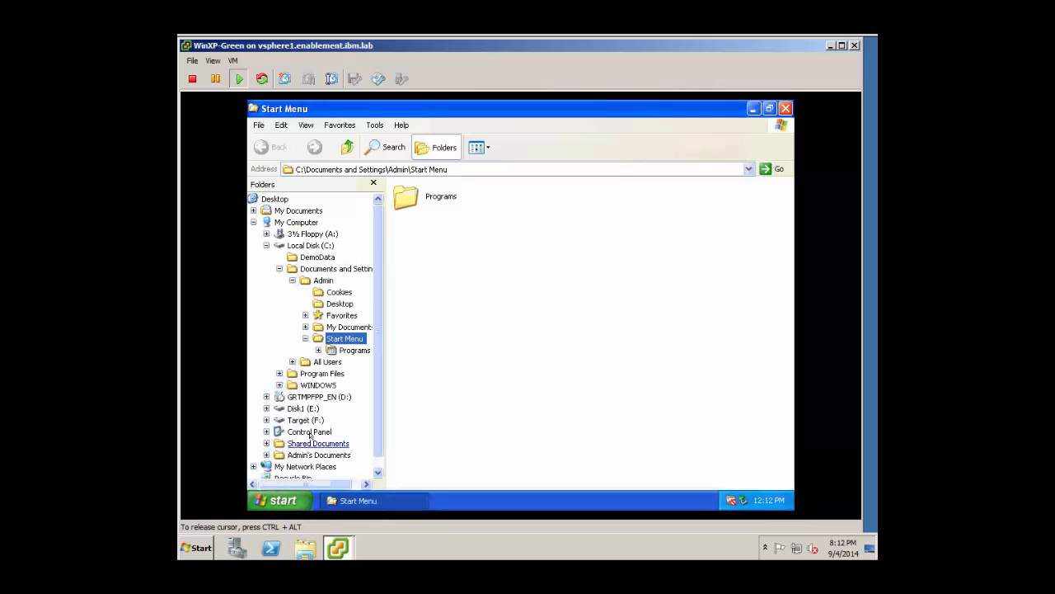
click(266, 245)
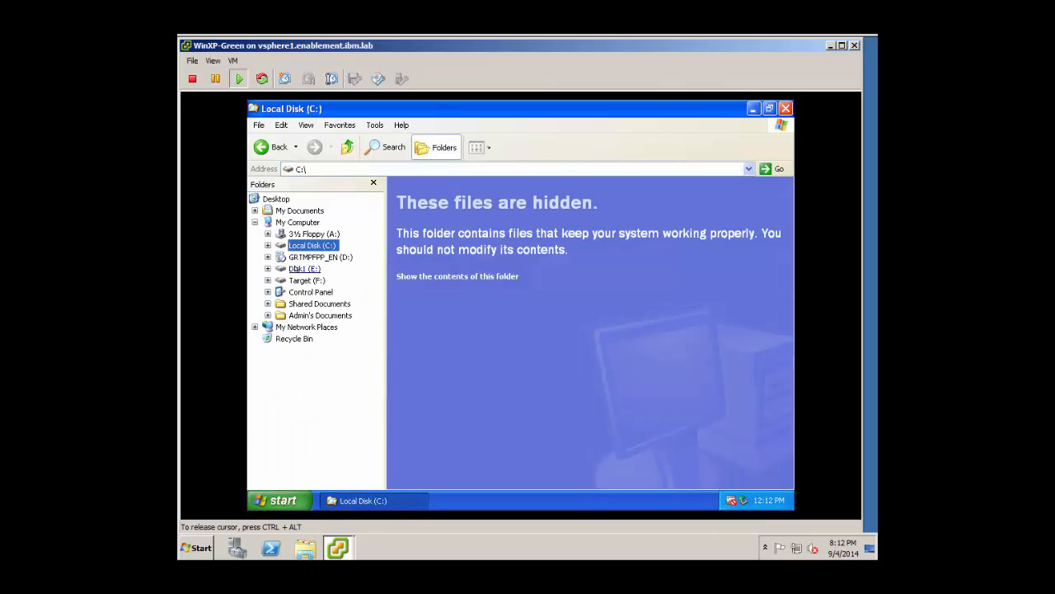
click(297, 268)
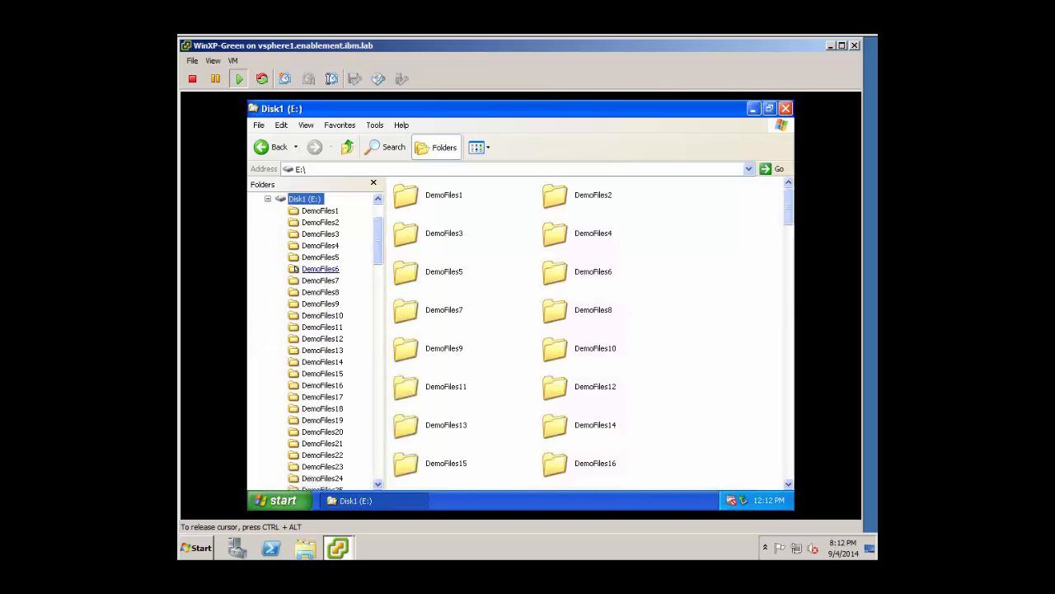
click(264, 197)
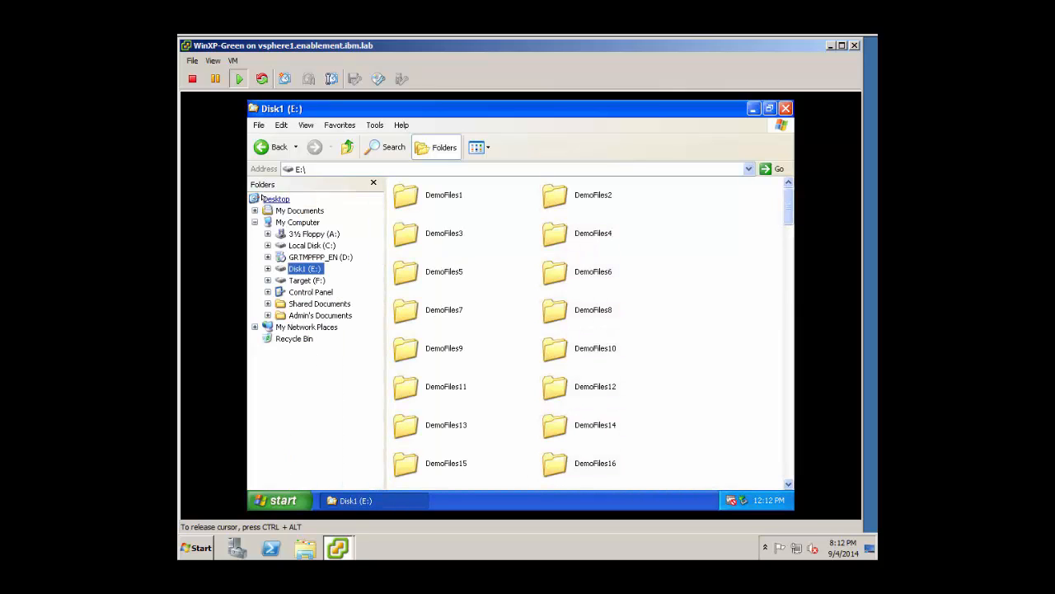
click(297, 281)
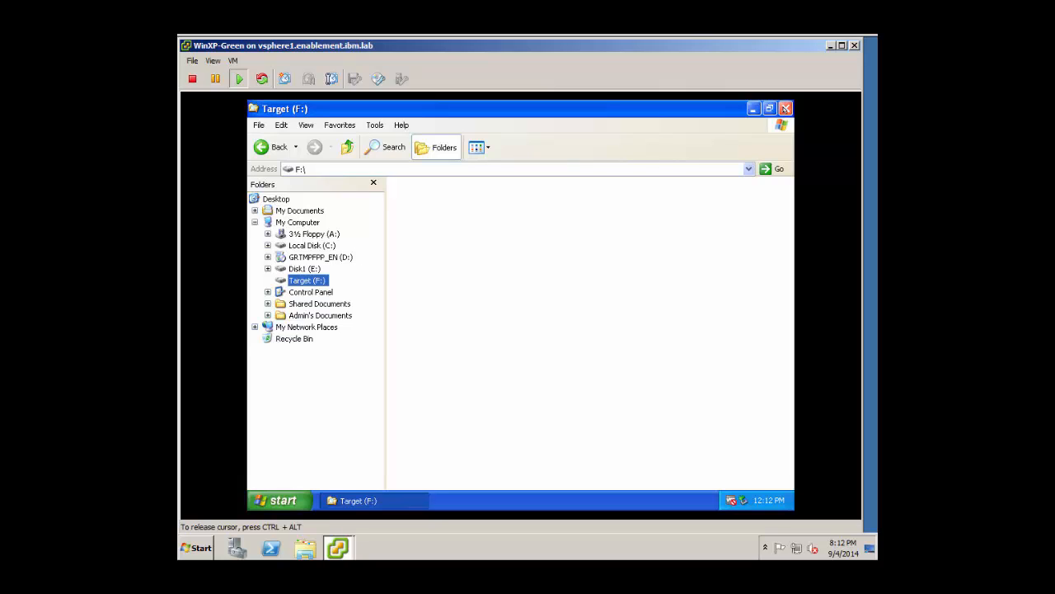
click(785, 108)
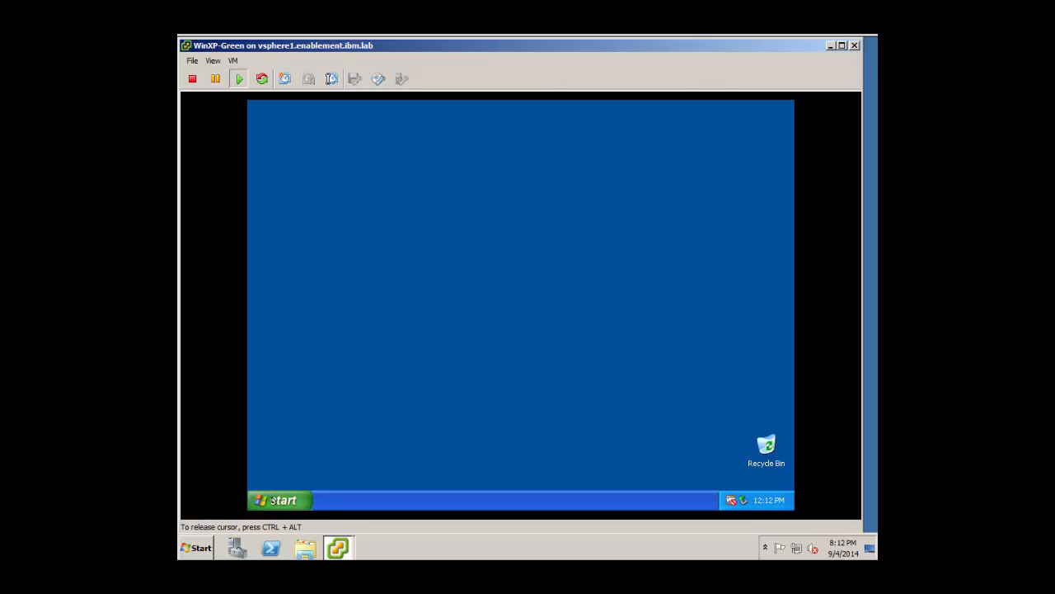
click(273, 500)
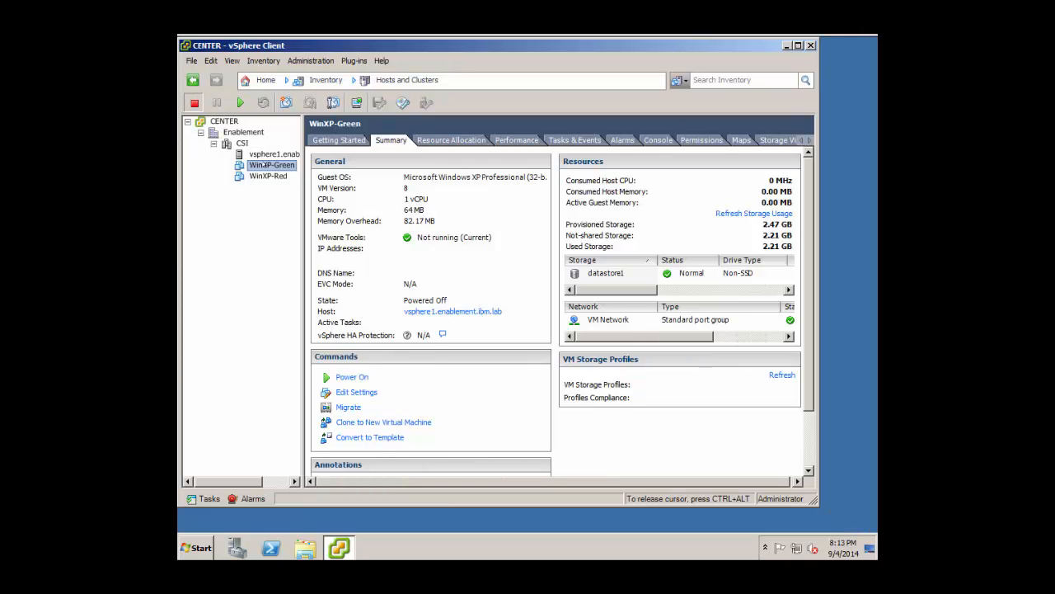
Snapshot WinXP-Green as 'Start the Lab' and close vSphere Client.
right_click(262, 164)
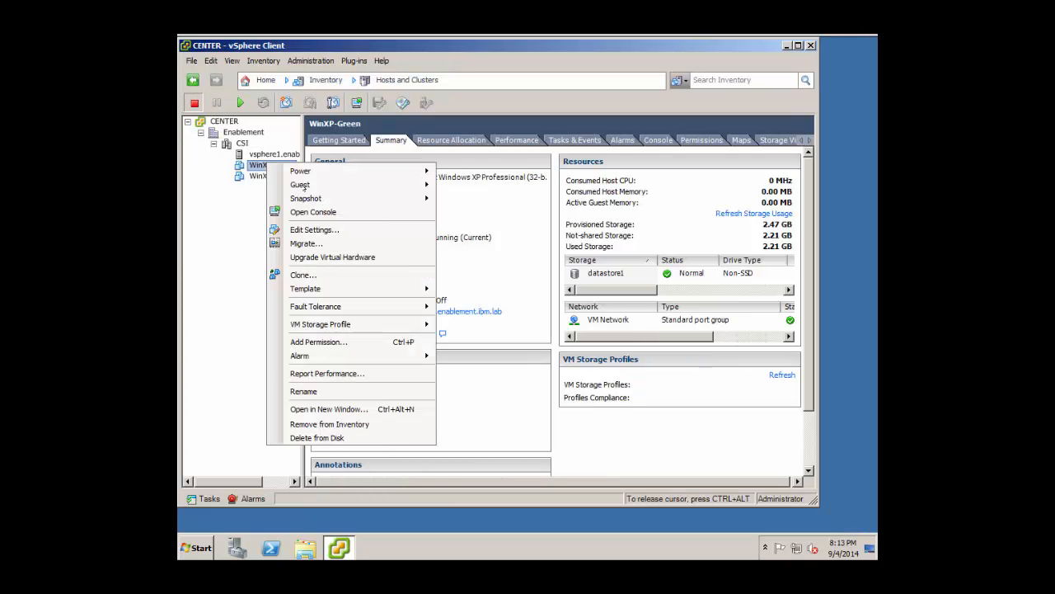
mouse_move(306, 198)
click(477, 197)
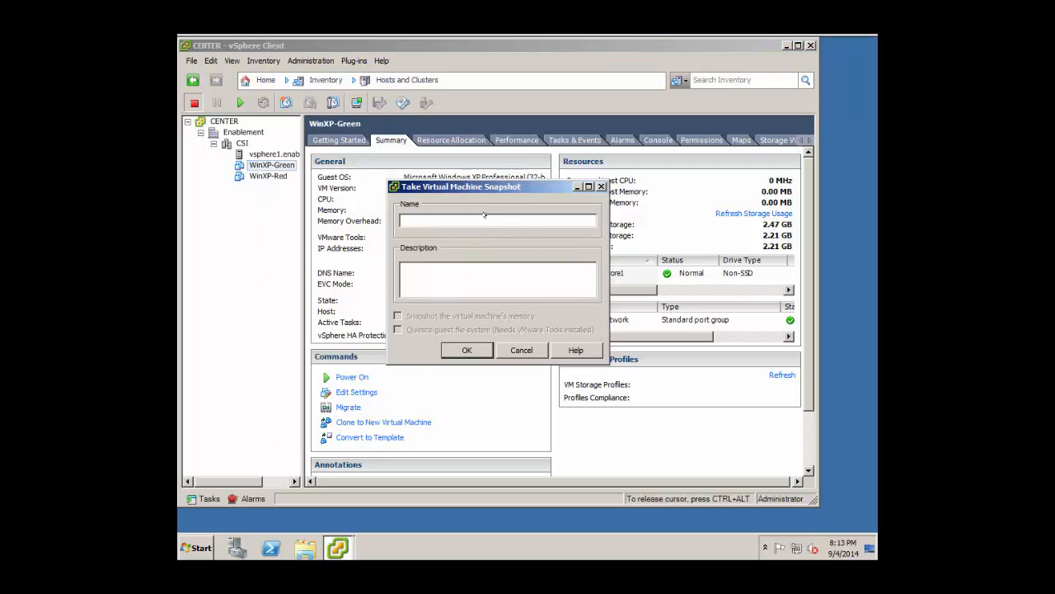
text(Start the Lab)
click(467, 351)
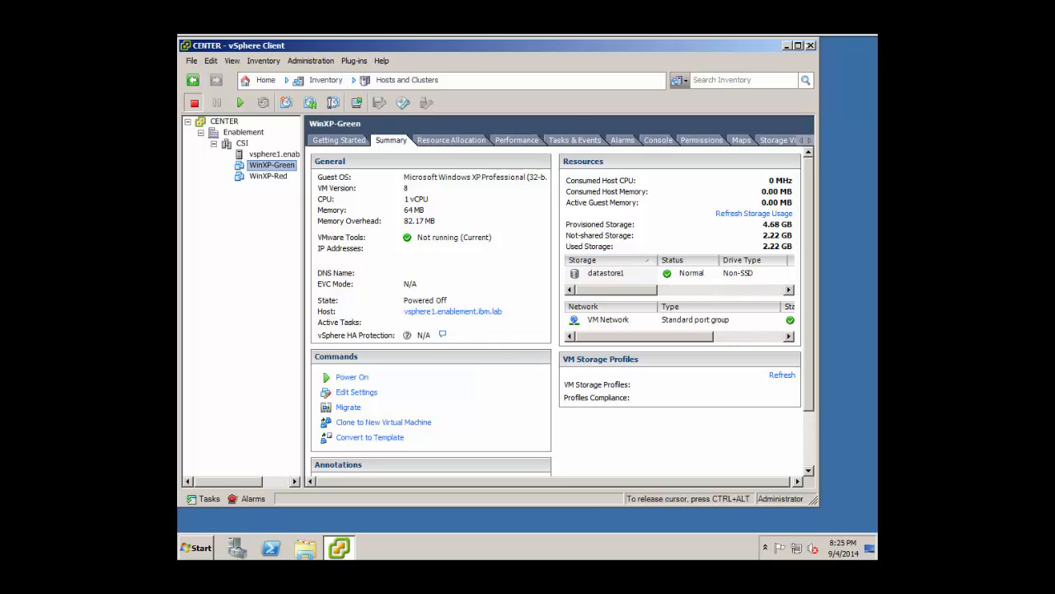
click(811, 47)
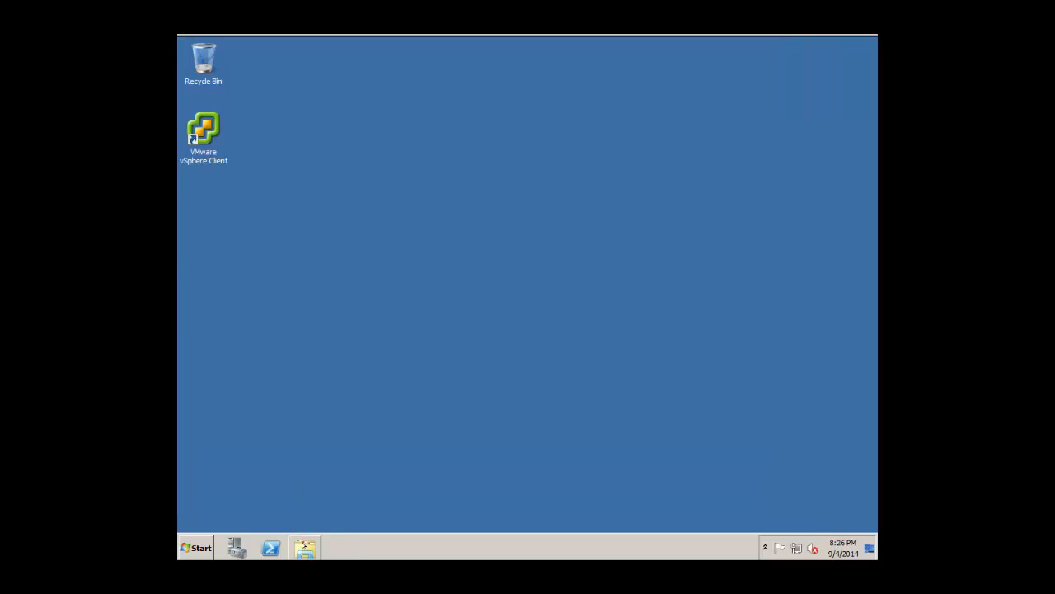
Launch the Firefox Setup 14.0.1 installer from C:\Classroom_Setup.
click(305, 547)
click(294, 353)
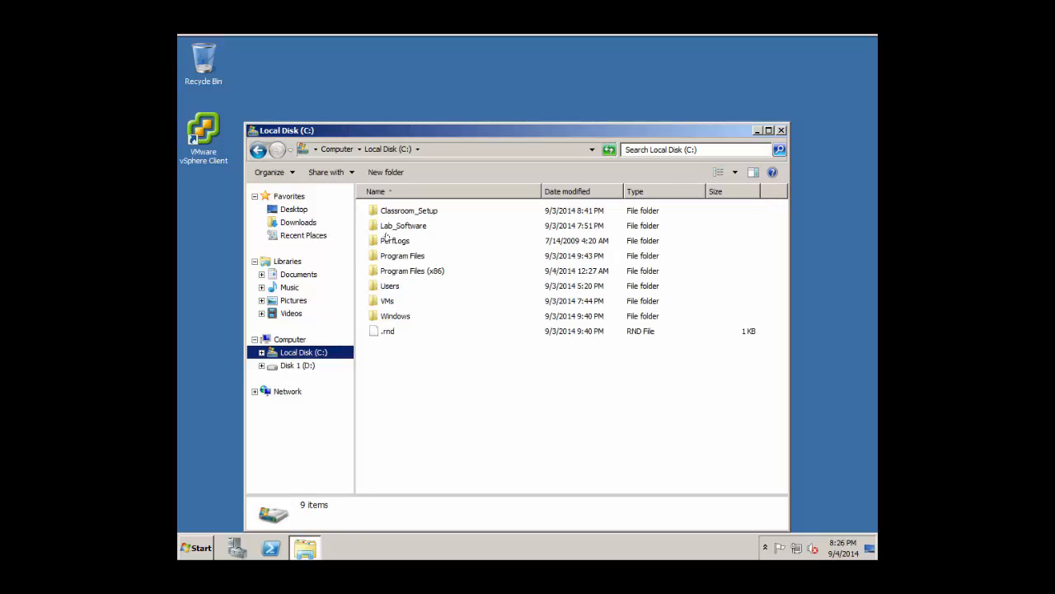
double_click(400, 211)
click(412, 239)
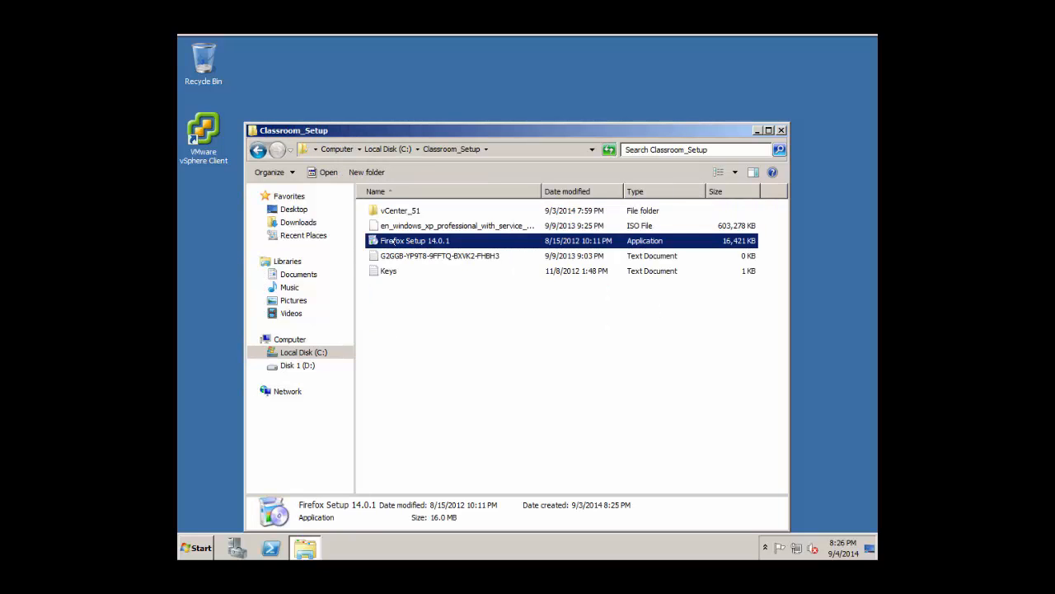
double_click(394, 240)
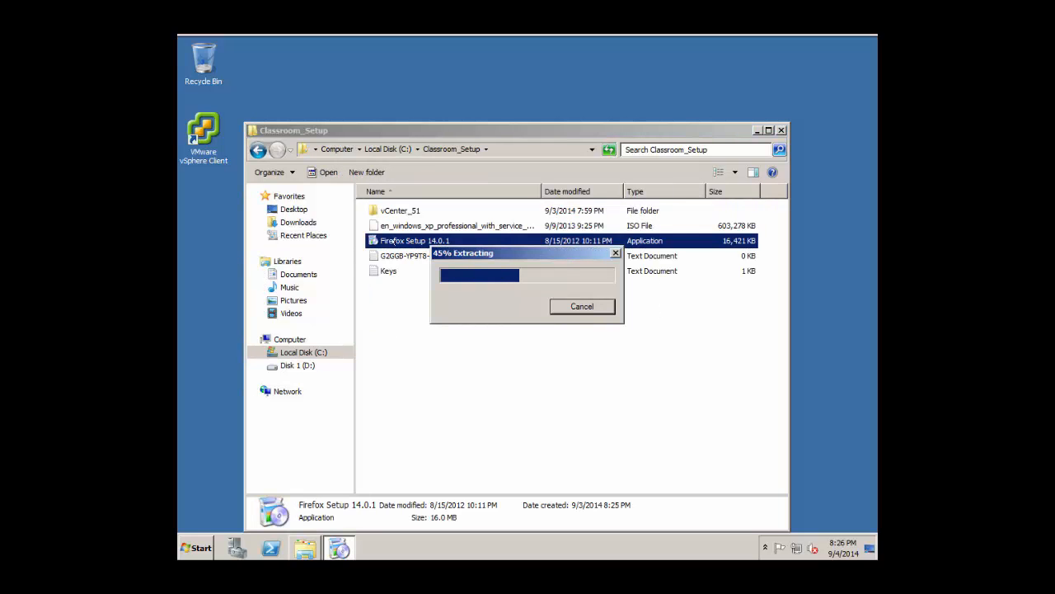
click(779, 129)
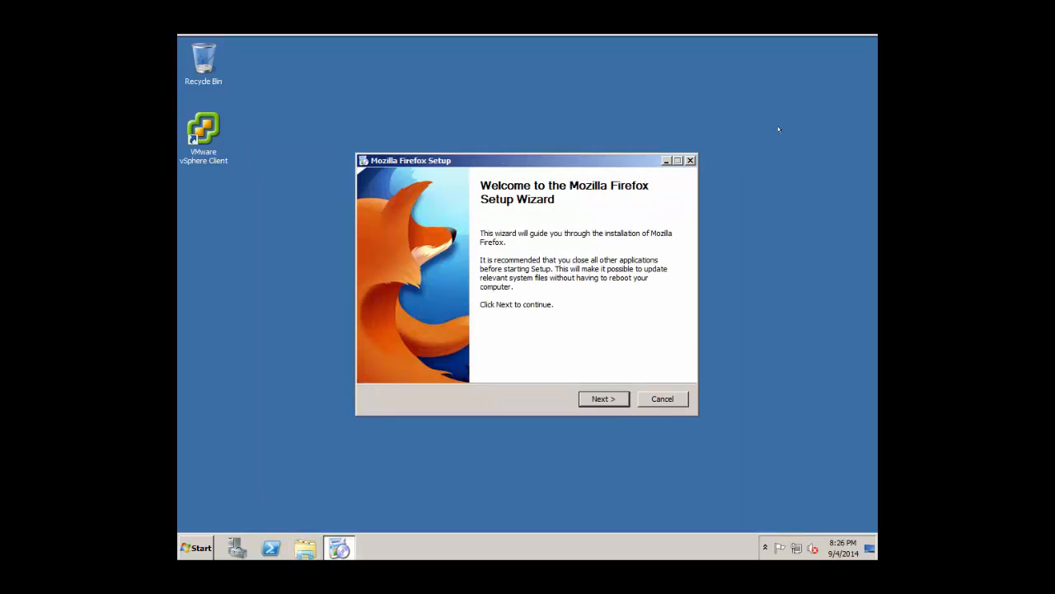
Install Firefox with the Standard setup type and skip importing settings.
click(601, 399)
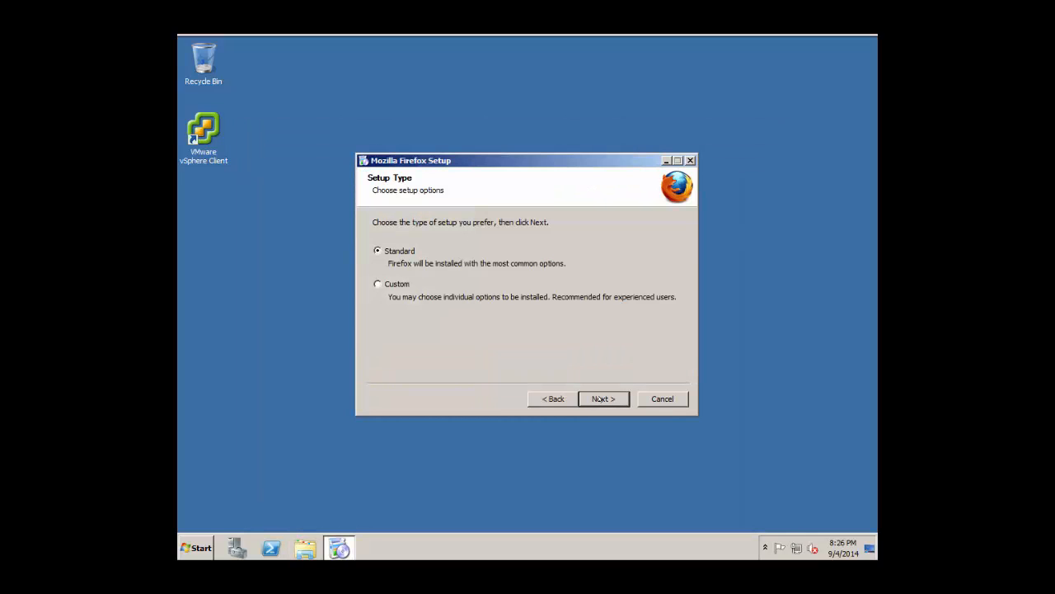
click(601, 399)
click(601, 399)
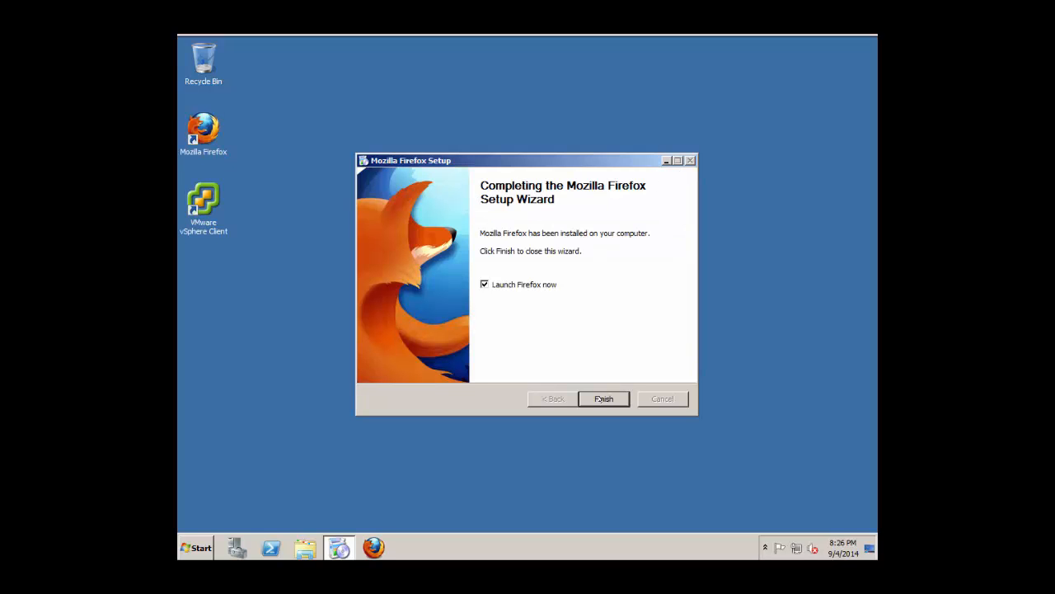
click(613, 398)
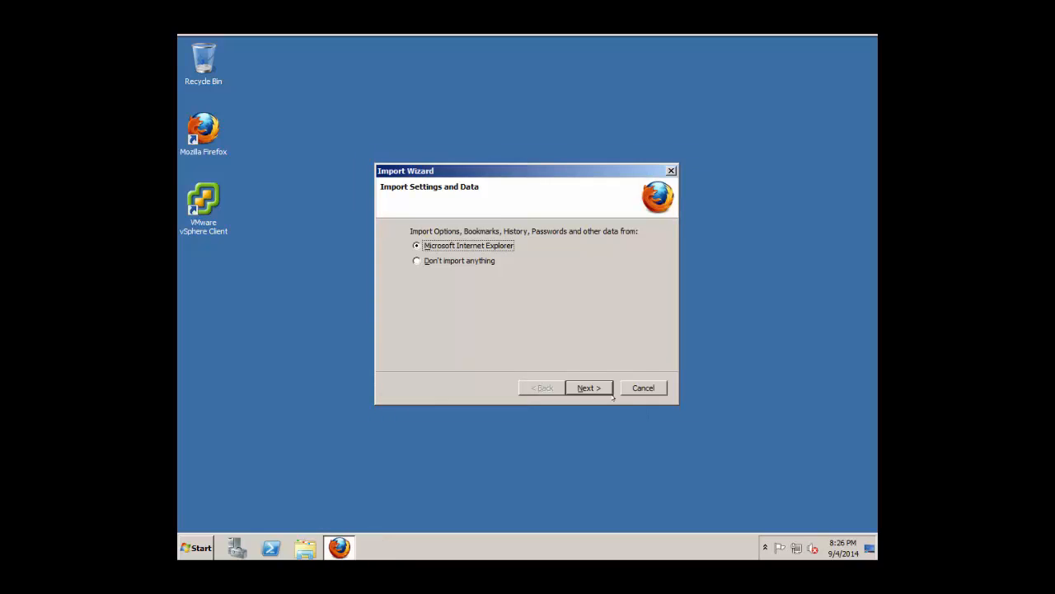
click(466, 260)
click(589, 388)
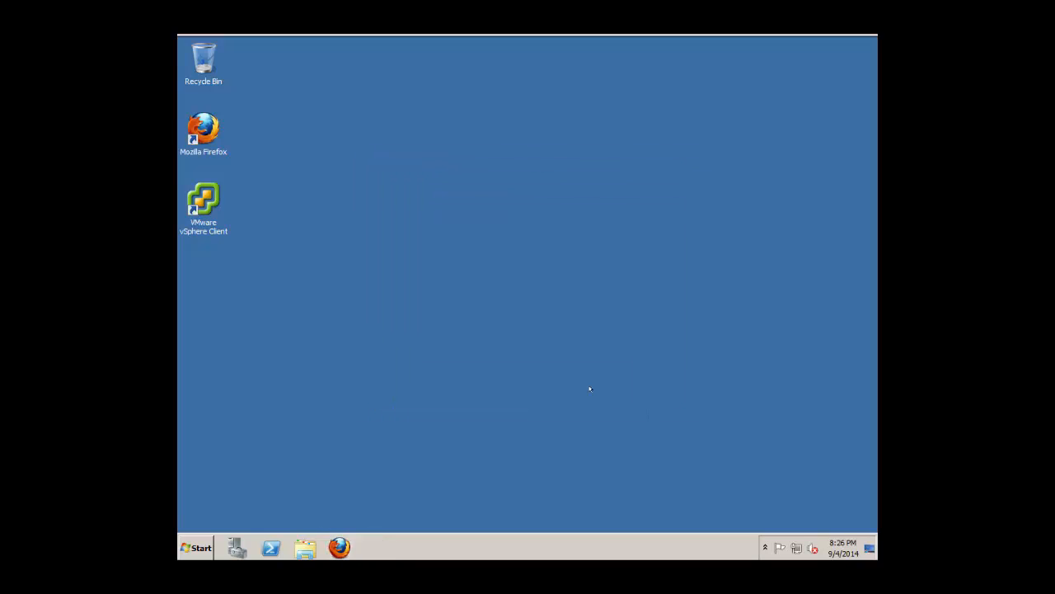
Close Firefox and switch back to the LSG_Book.pdf lab guide.
key(alt+Home)
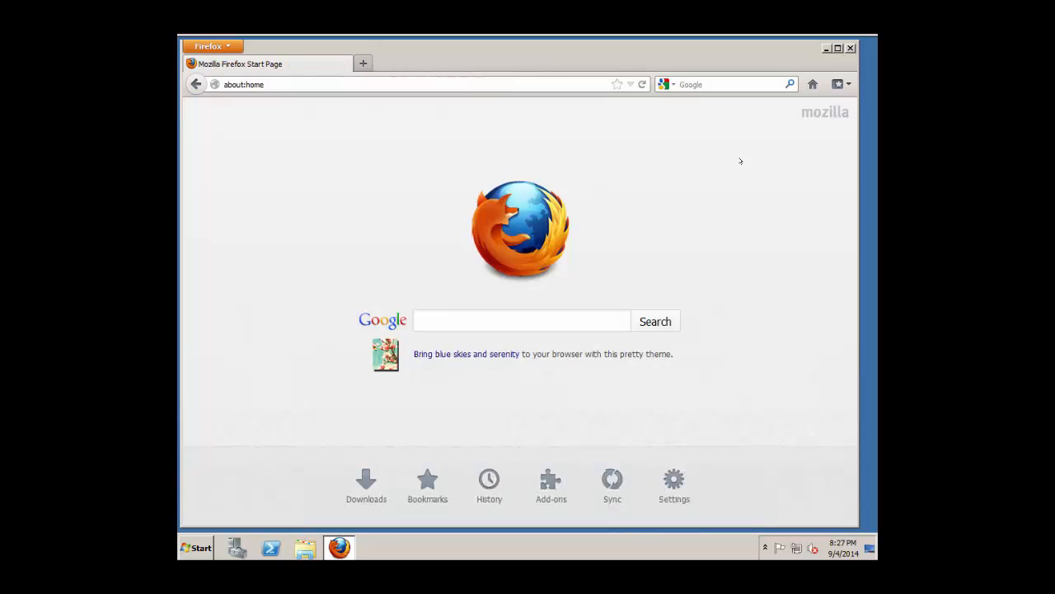
click(846, 49)
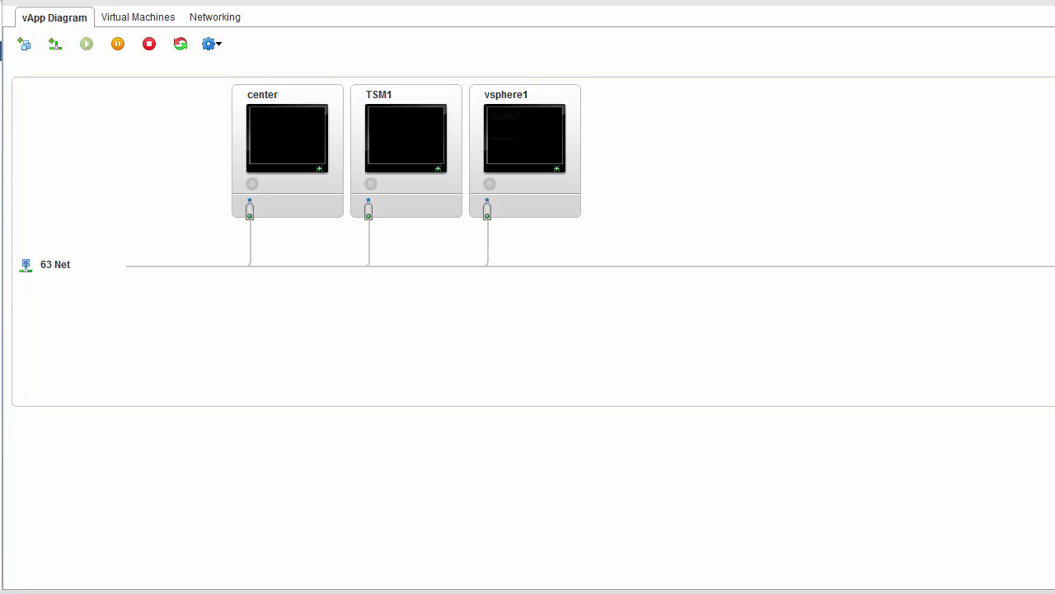
key(alt+Tab)
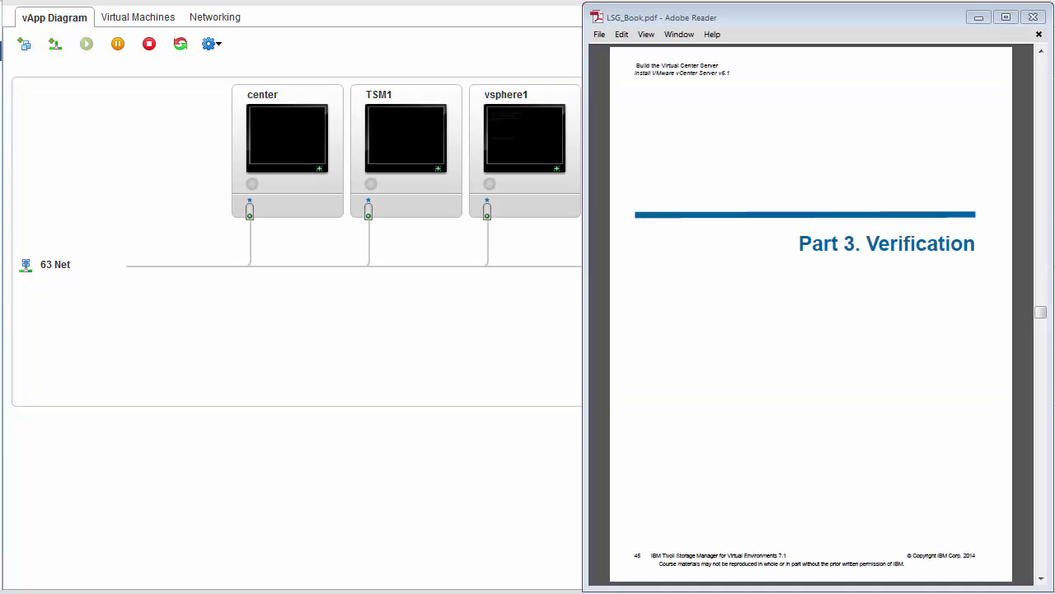